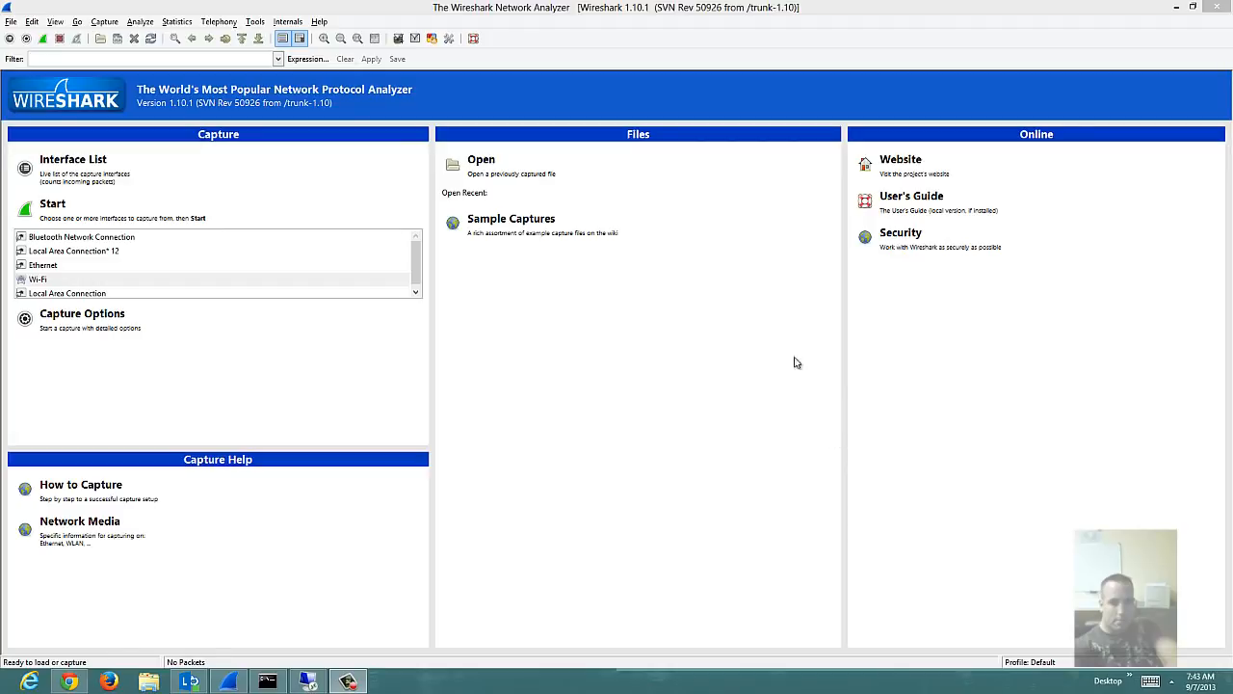
- Run a live packet capture on the Wi-Fi interface and stop it
{"action": "left_click", "coordinate": [106, 22]}
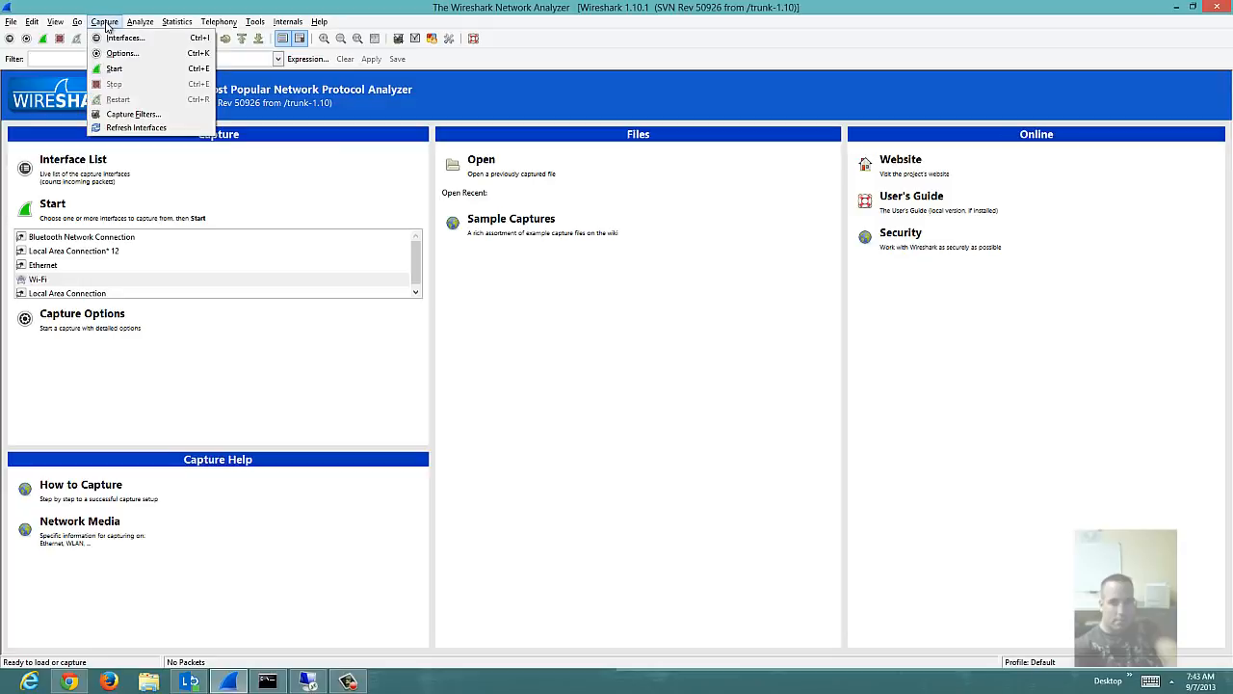
{"action": "left_click", "coordinate": [118, 71]}
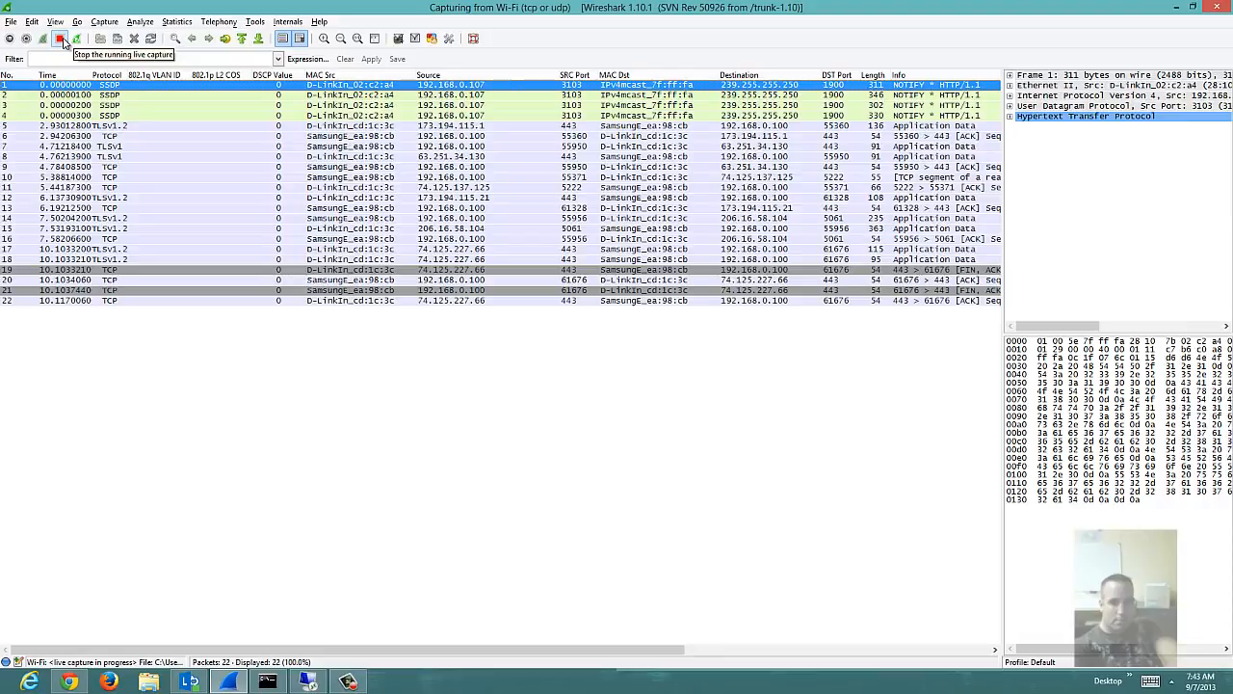
{"action": "left_click", "coordinate": [61, 40]}
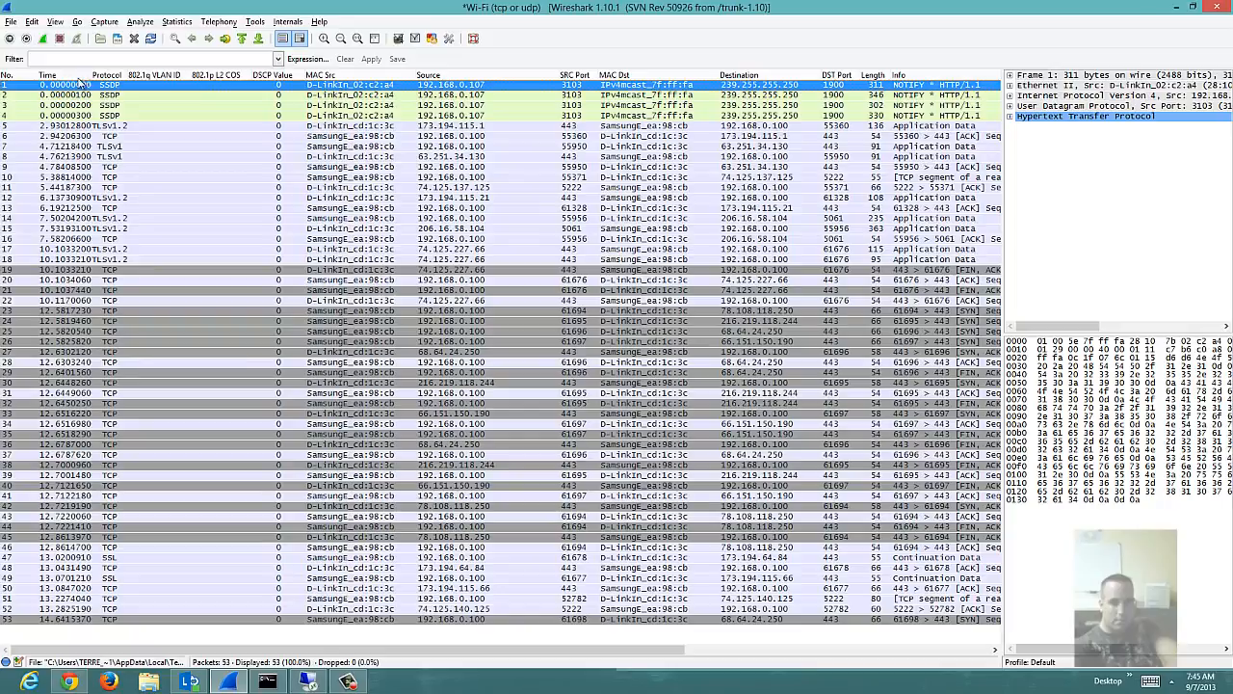
{"action": "left_click", "coordinate": [11, 22]}
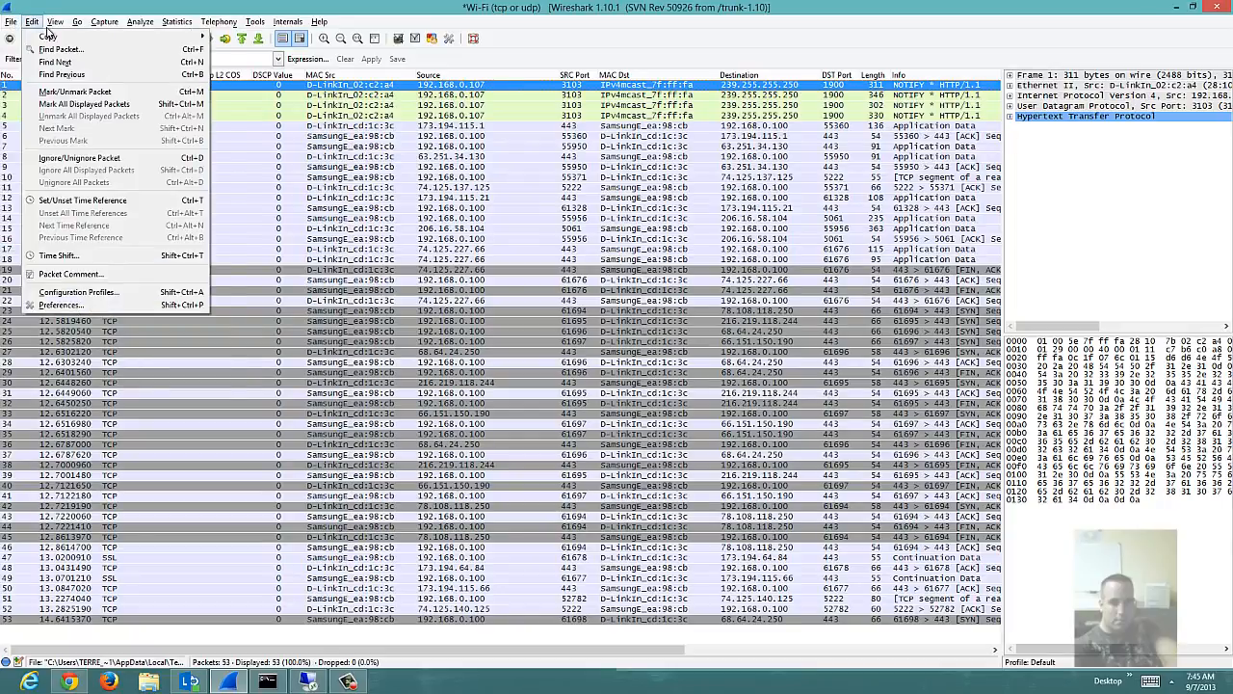
{"action": "mouse_move", "coordinate": [52, 21]}
{"action": "mouse_move", "coordinate": [56, 142]}
{"action": "mouse_move", "coordinate": [238, 25]}
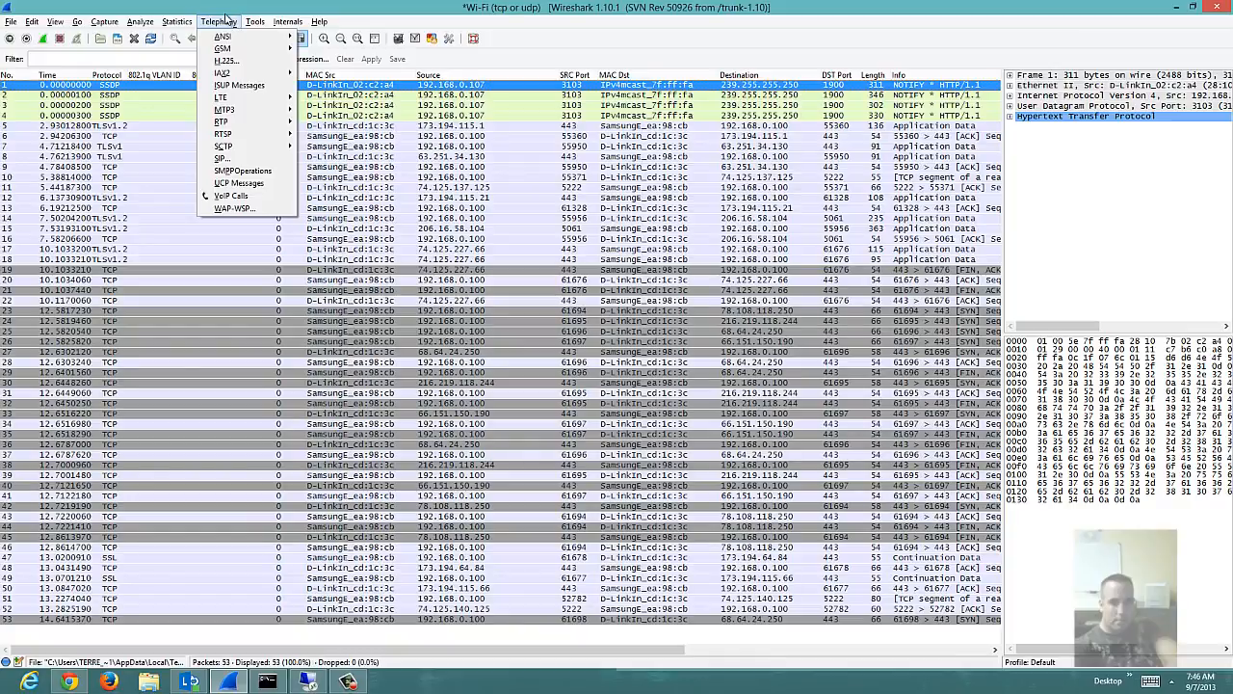
- Open the capture's Endpoints statistics and examine the Ethernet, IPv4 and TCP endpoint lists with their ports and traffic
{"action": "mouse_move", "coordinate": [176, 26]}
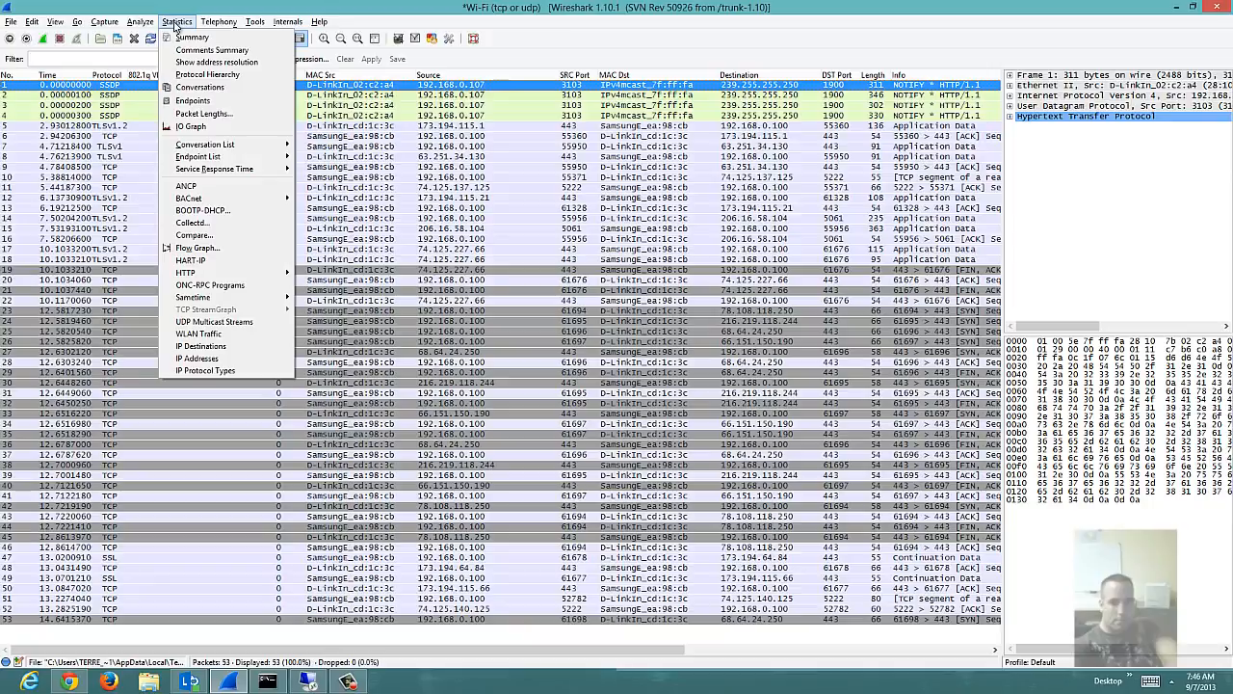
{"action": "left_click", "coordinate": [193, 101]}
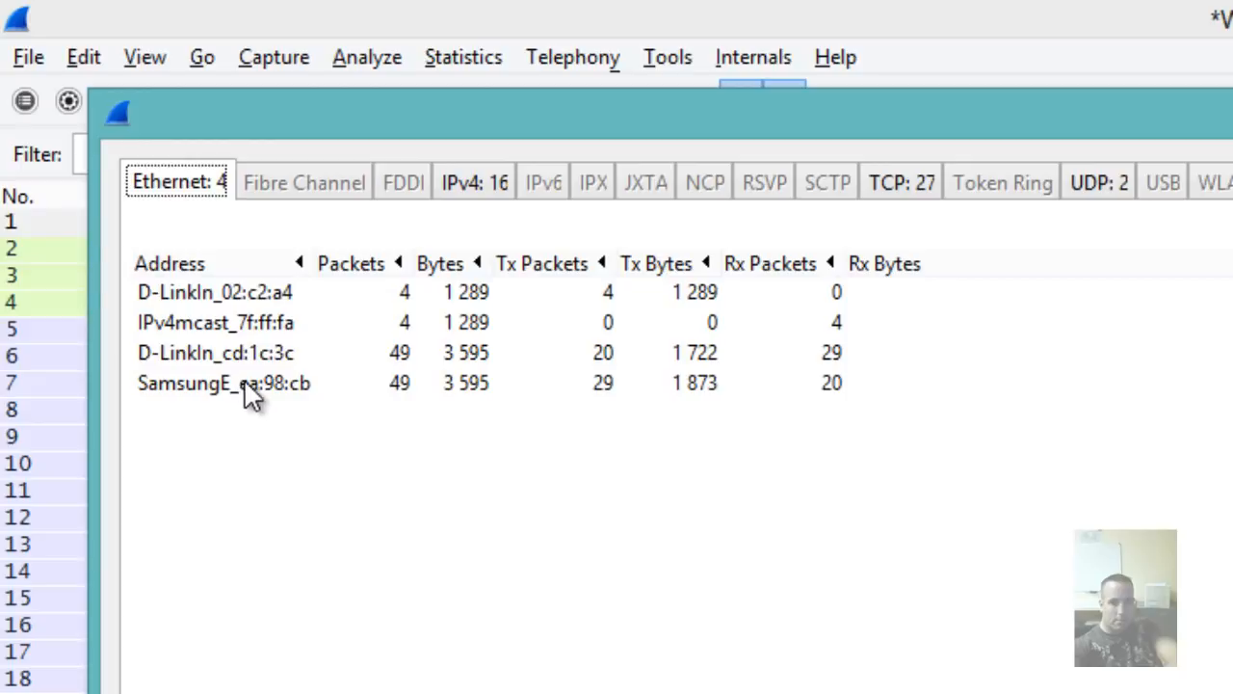
{"action": "left_click", "coordinate": [469, 192]}
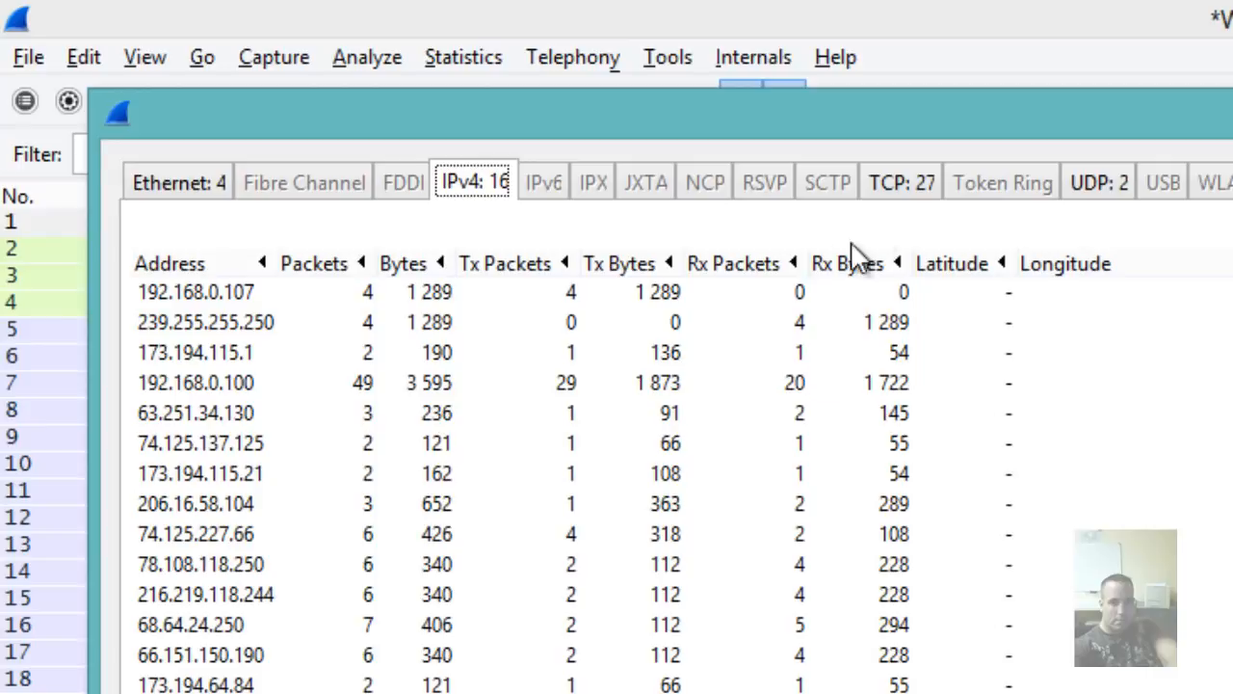
{"action": "left_click", "coordinate": [885, 197]}
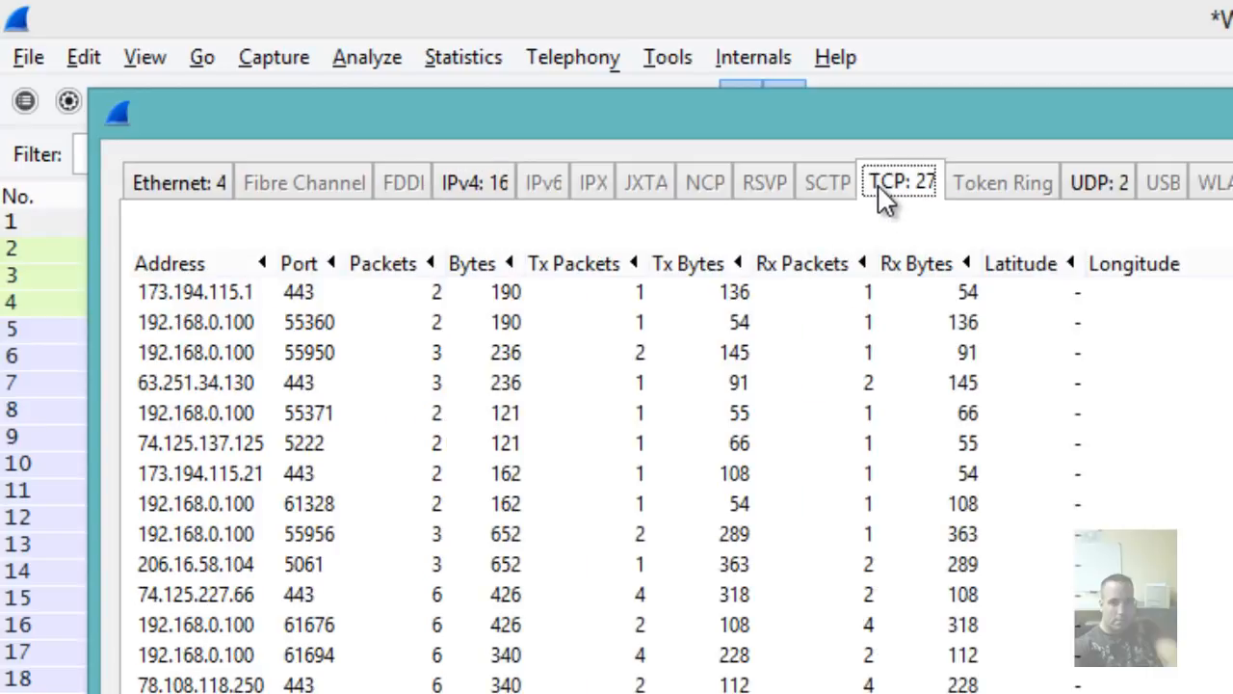
{"action": "left_click", "coordinate": [483, 181]}
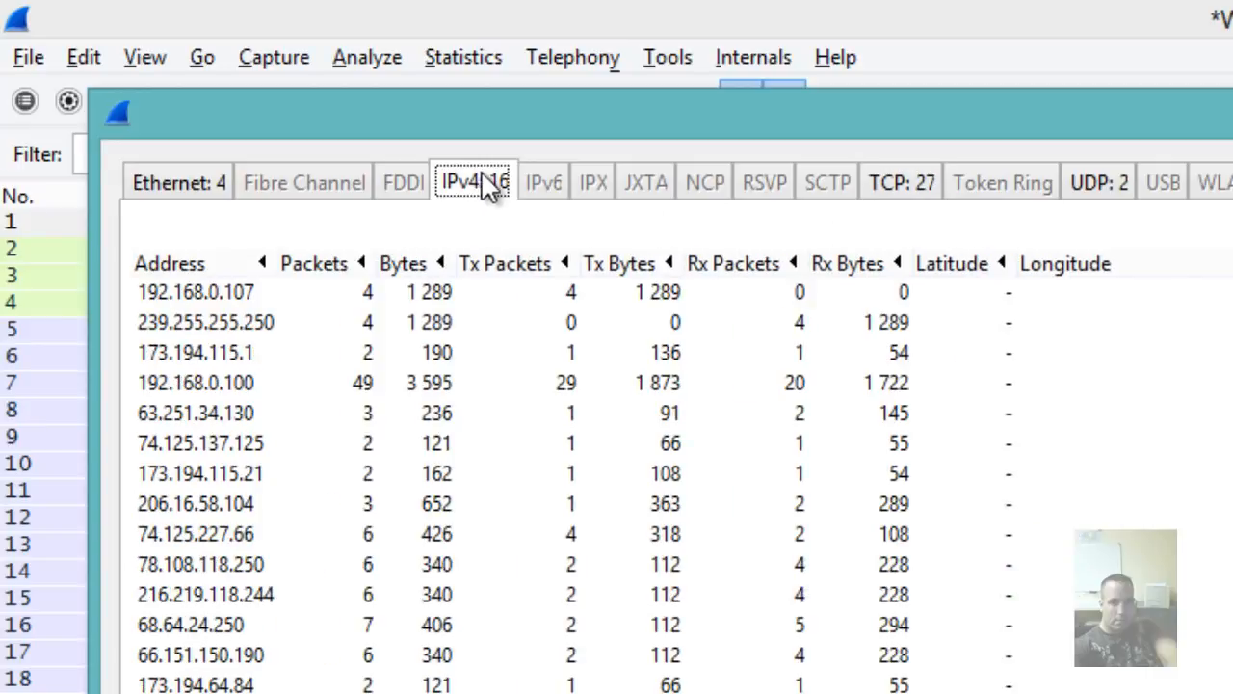
{"action": "left_click", "coordinate": [910, 196]}
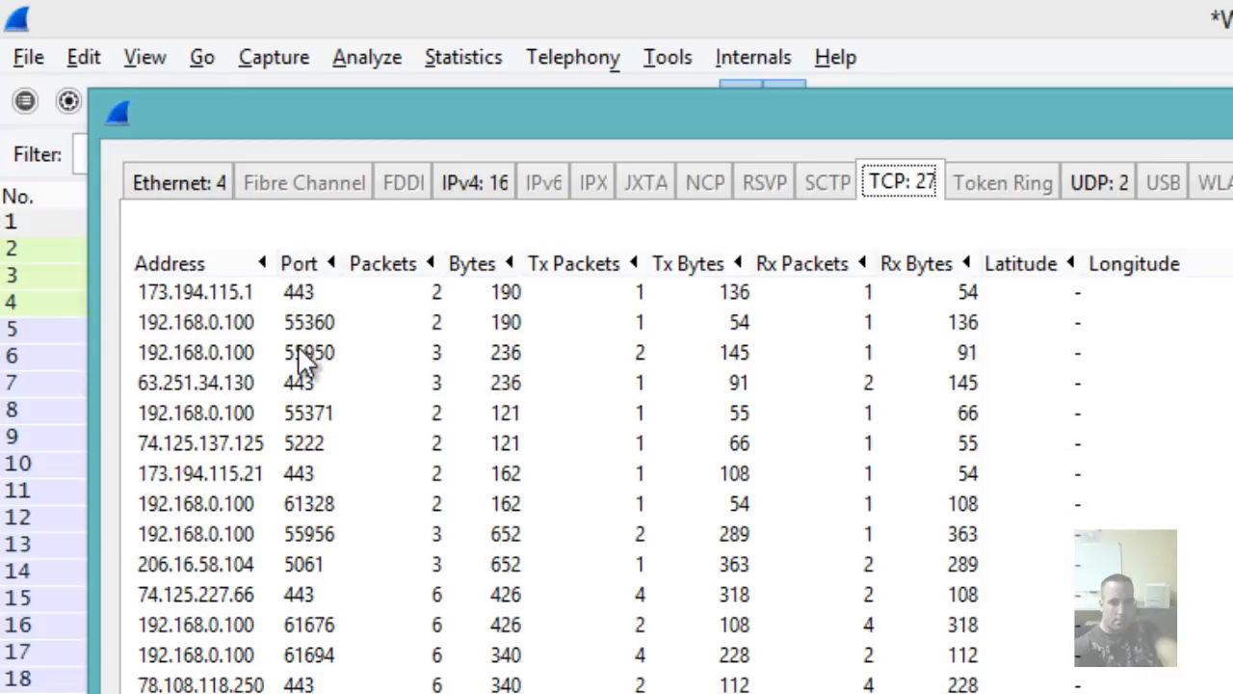
{"action": "scroll", "coordinate": [300, 359], "scroll_direction": "down", "scroll_amount": 2}
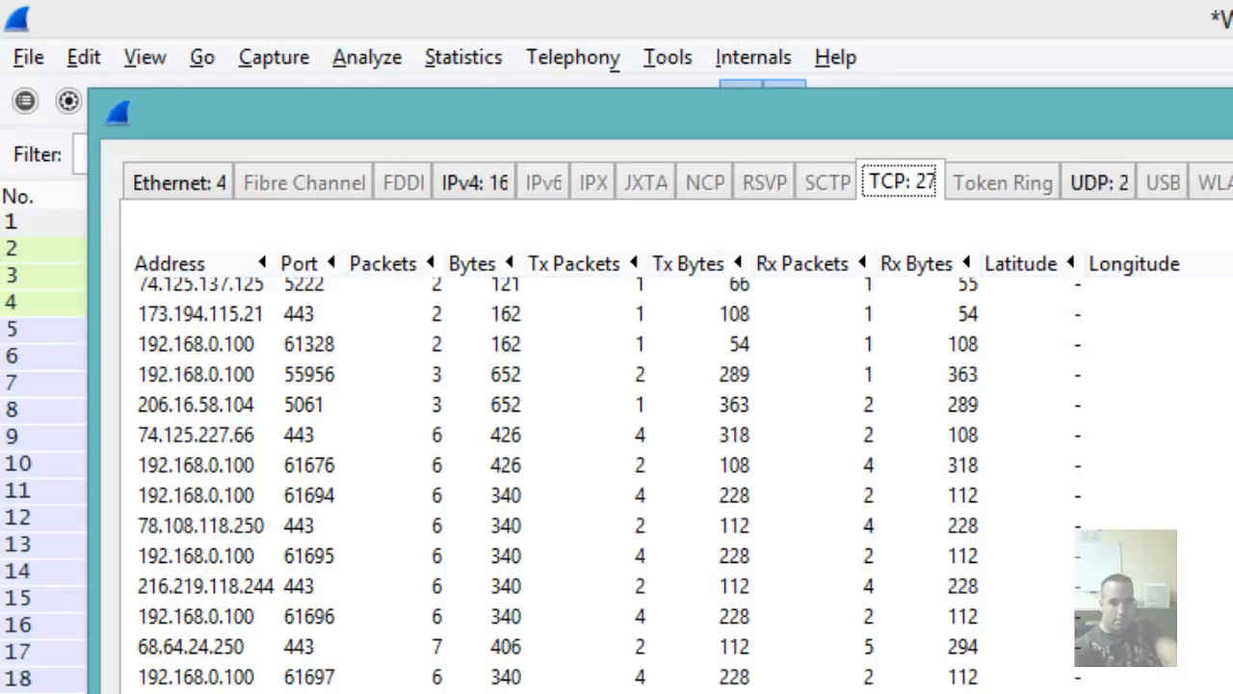
{"action": "scroll", "coordinate": [318, 666], "scroll_direction": "up", "scroll_amount": 2}
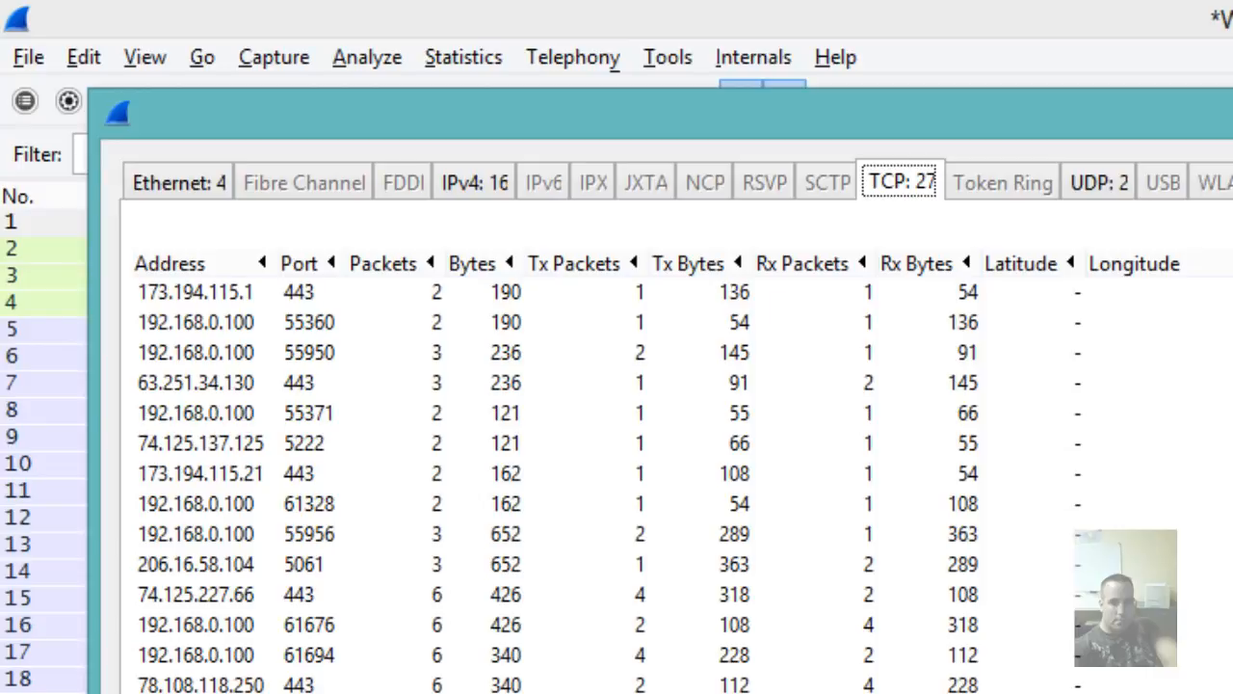
- Examine the UDP endpoints, widening the Port column, and close the Endpoints window
{"action": "left_click", "coordinate": [1118, 178]}
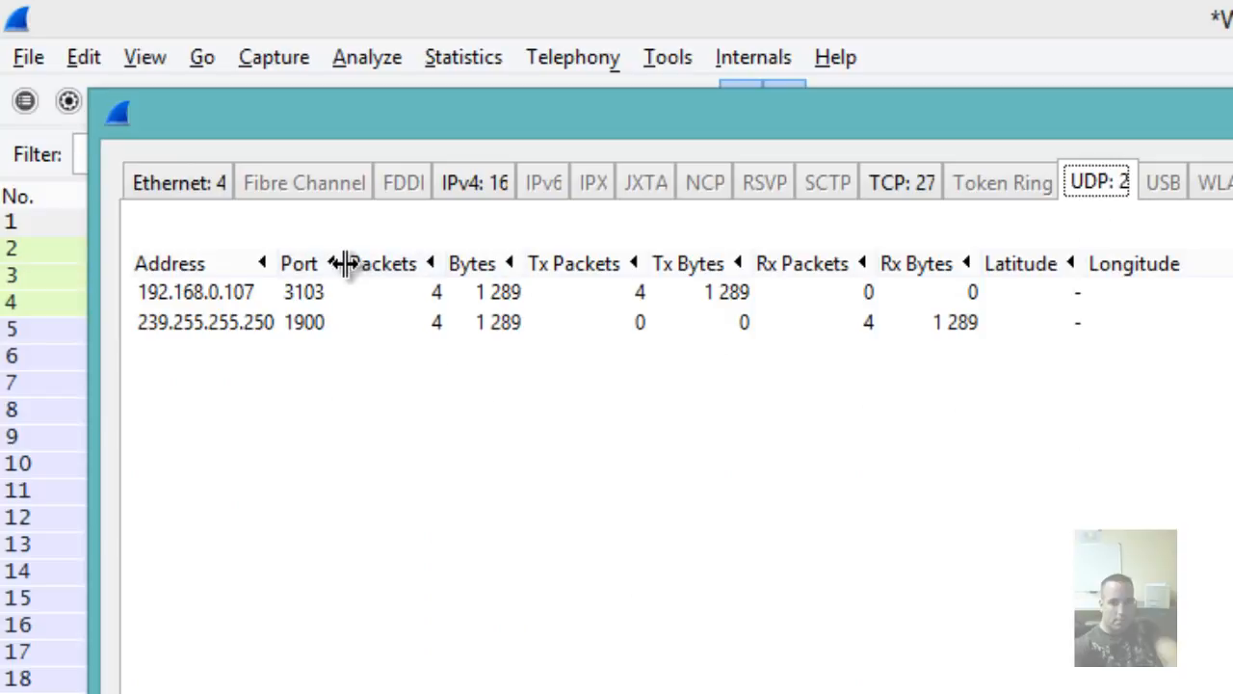
{"action": "left_click_drag", "start_coordinate": [343, 262], "coordinate": [361, 267]}
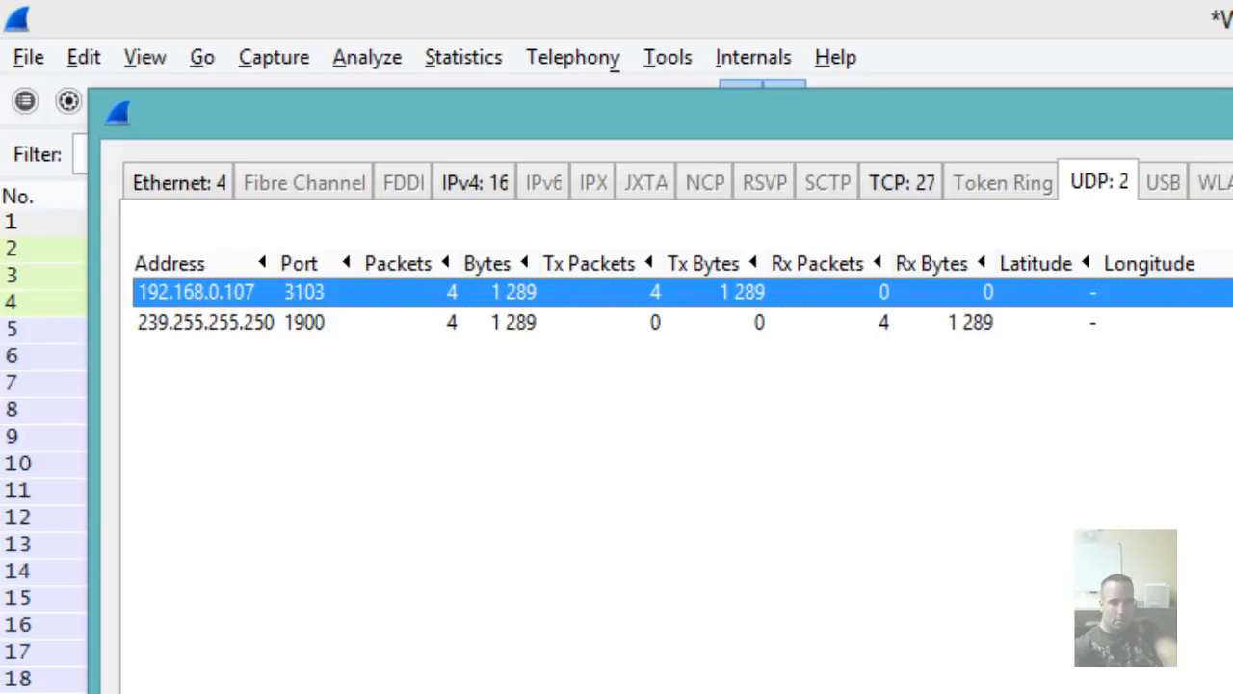
{"action": "left_click", "coordinate": [975, 390]}
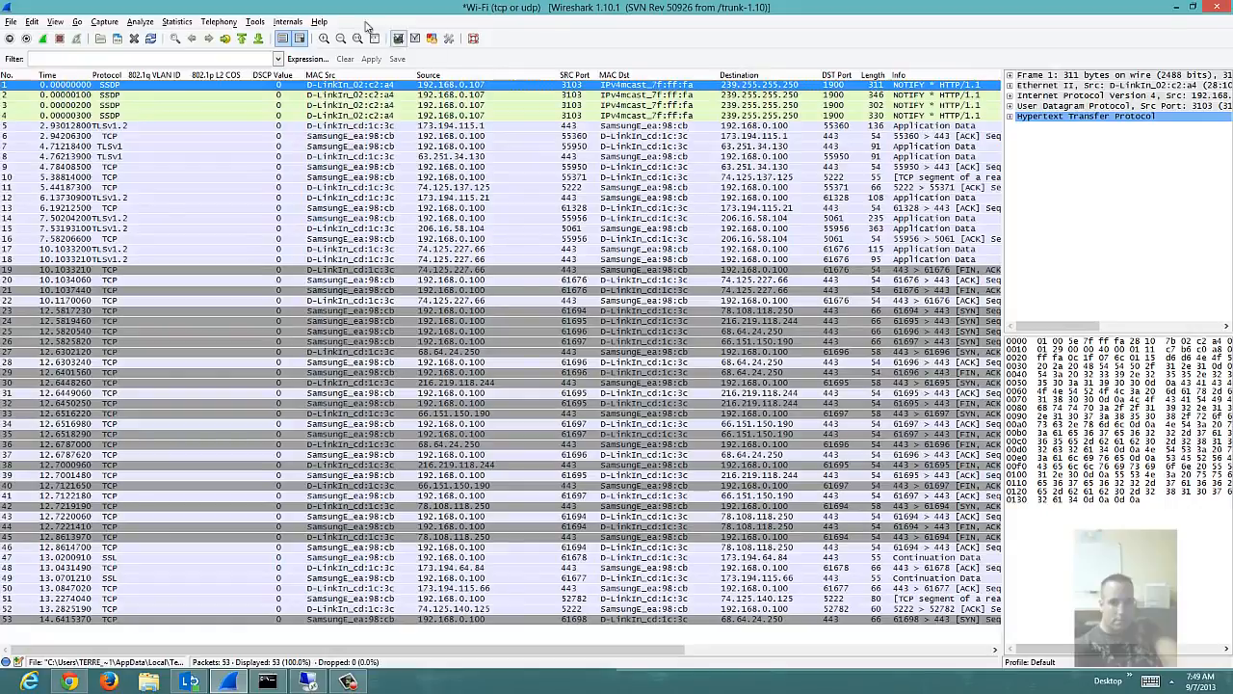
- Open the Summary statistics of the capture
{"action": "left_click", "coordinate": [208, 23]}
{"action": "mouse_move", "coordinate": [179, 24]}
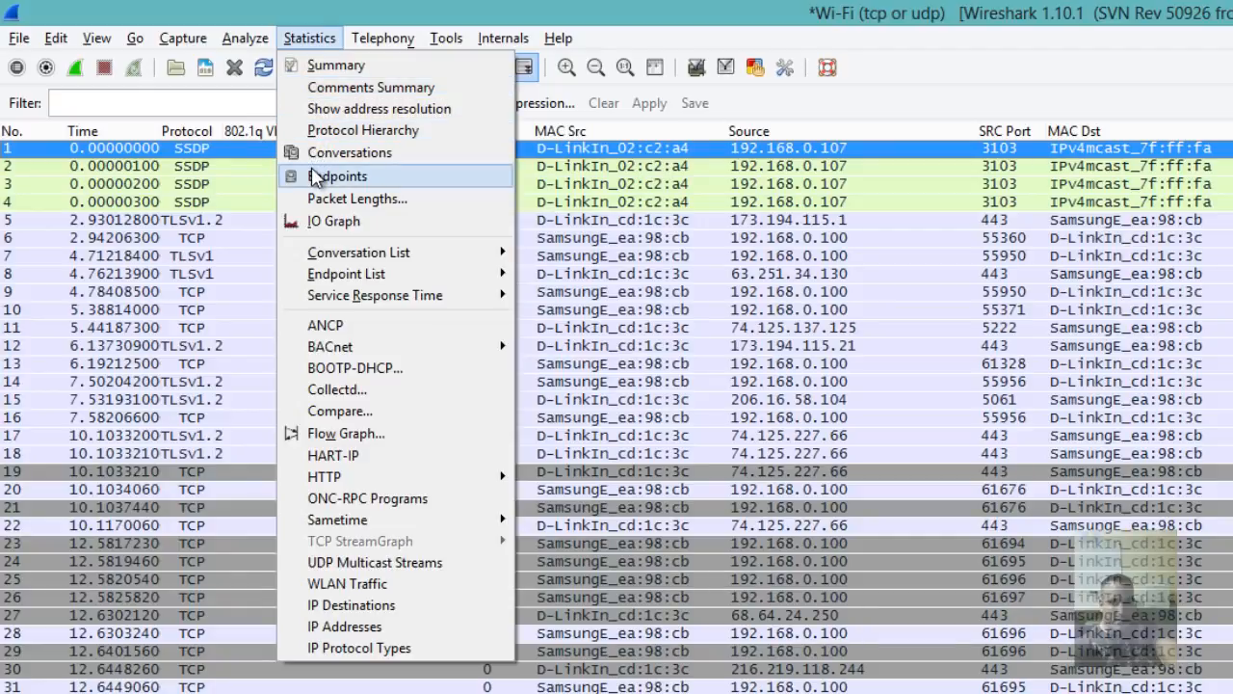
{"action": "left_click", "coordinate": [339, 66]}
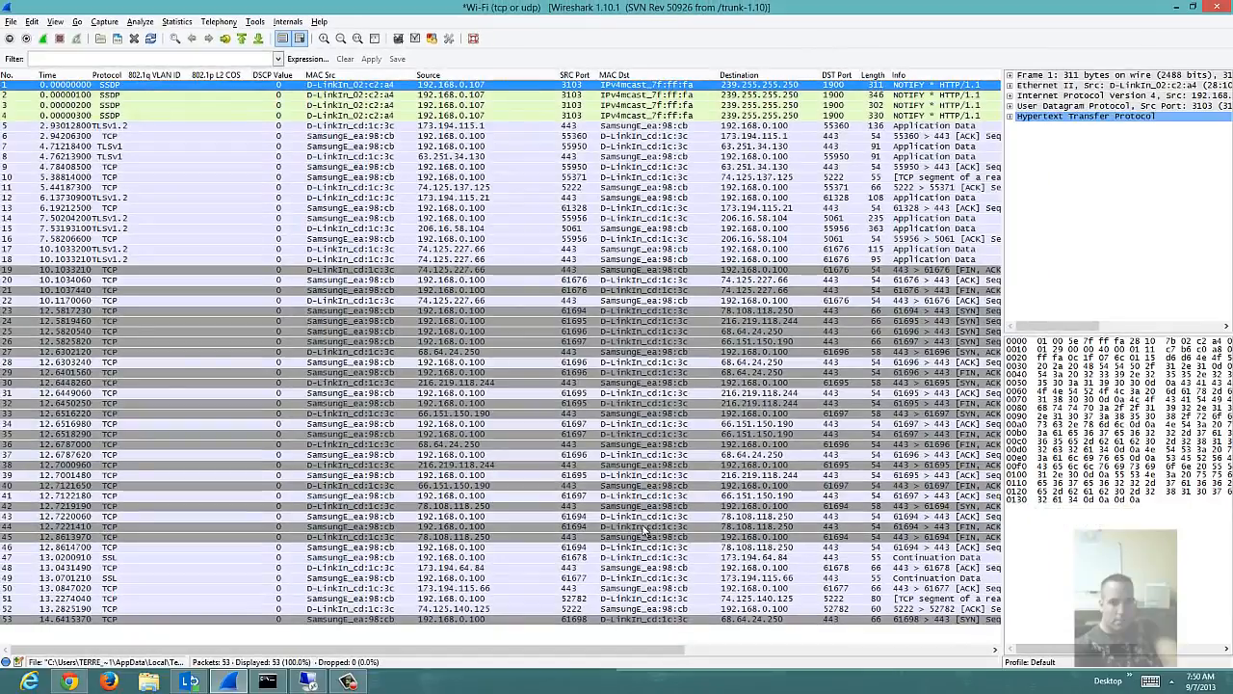
- Reopen the Endpoints statistics and widen the Address column of the Ethernet endpoints list
{"action": "left_click", "coordinate": [221, 23]}
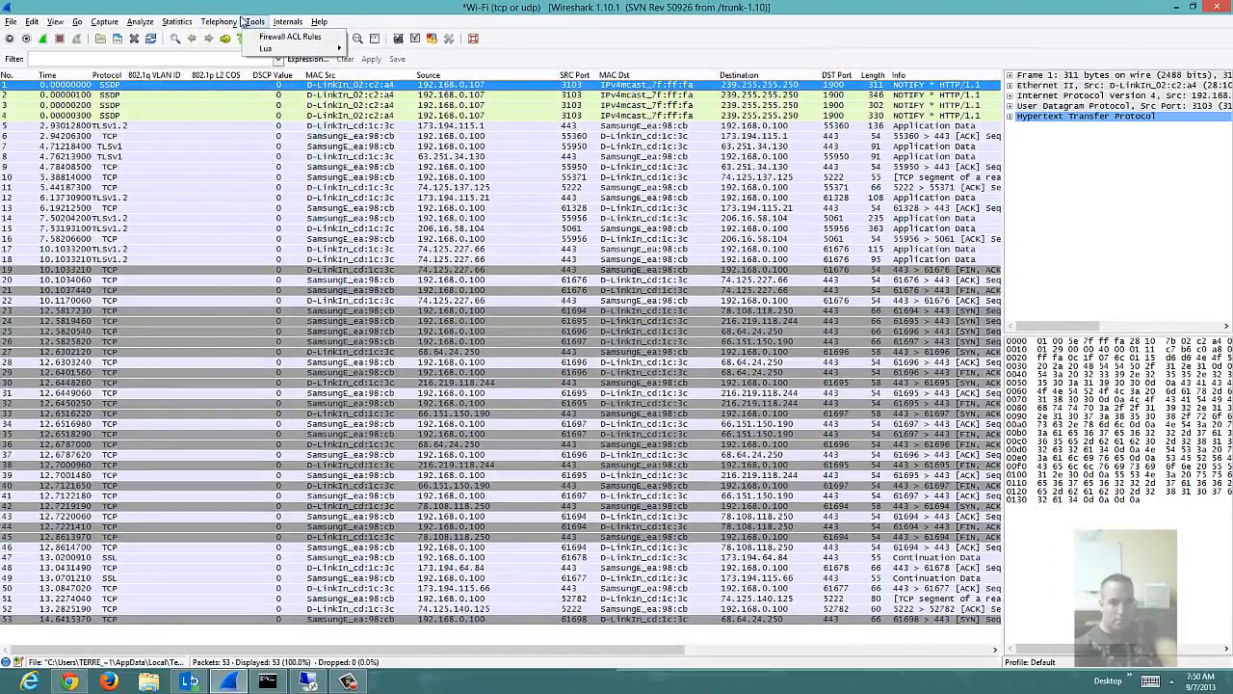
{"action": "mouse_move", "coordinate": [178, 25]}
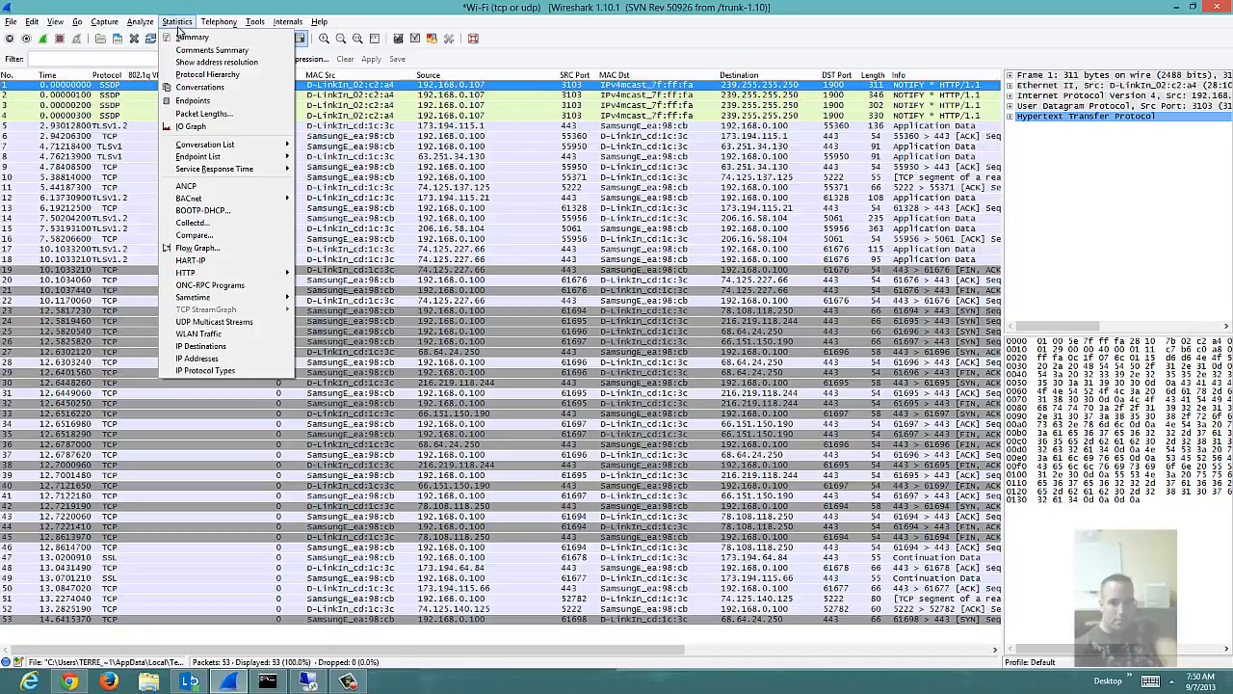
{"action": "left_click", "coordinate": [192, 101]}
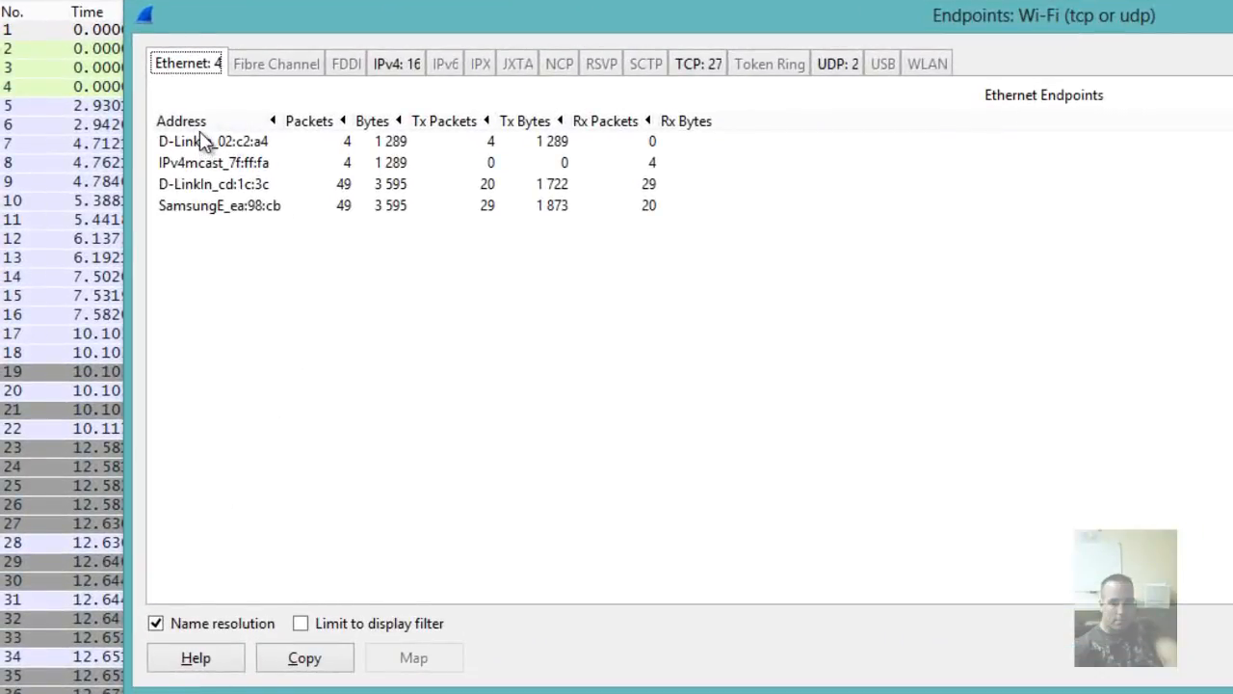
{"action": "left_click", "coordinate": [284, 141]}
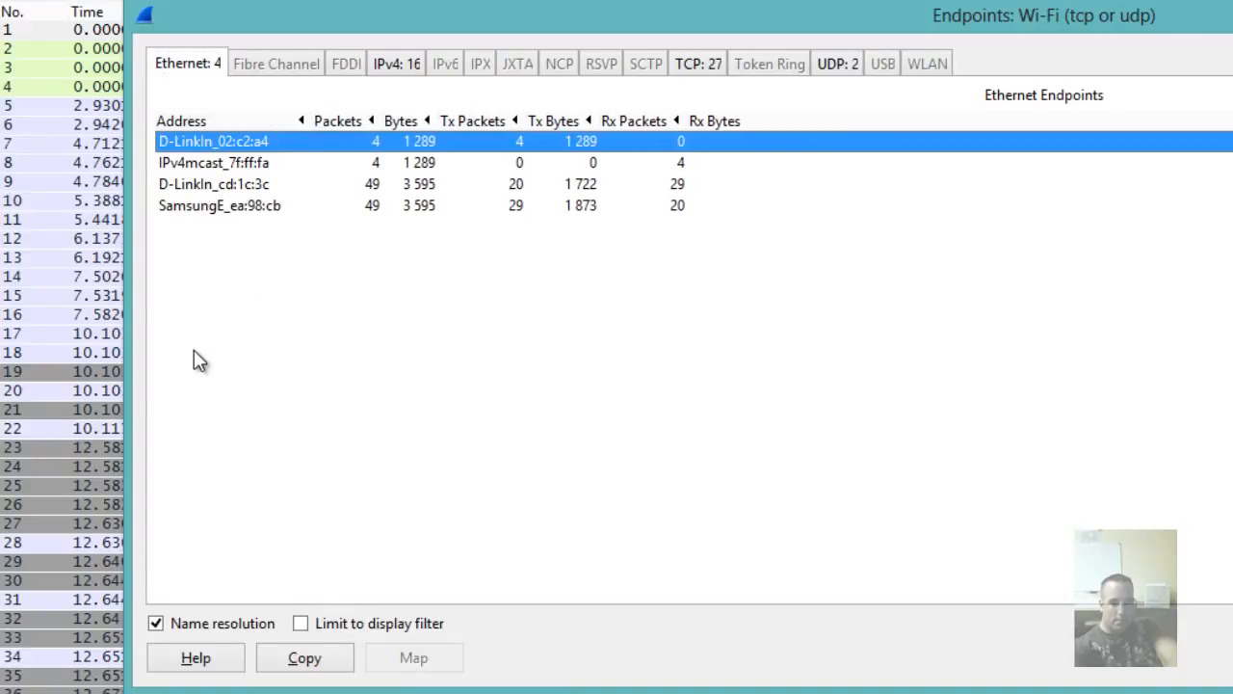
- Switch name resolution off and on to compare the Ethernet addresses, and select the D-LinkIn_cd:1c:3c endpoint
{"action": "left_click", "coordinate": [157, 624]}
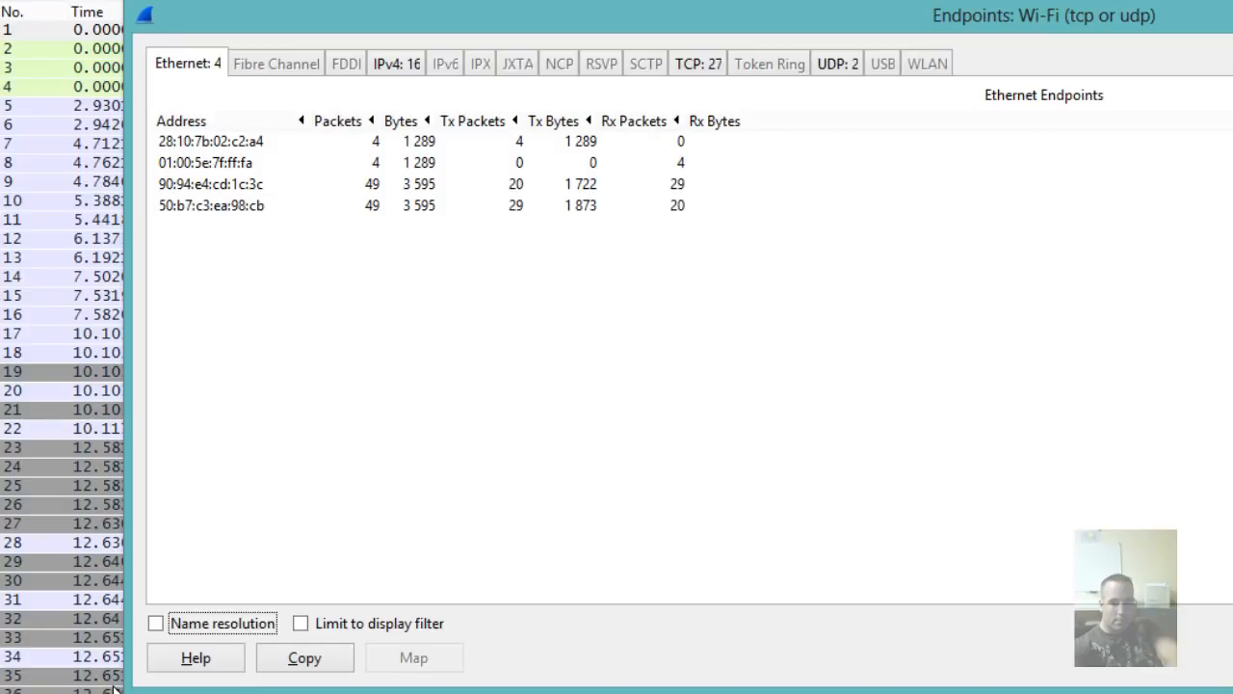
{"action": "left_click", "coordinate": [156, 623]}
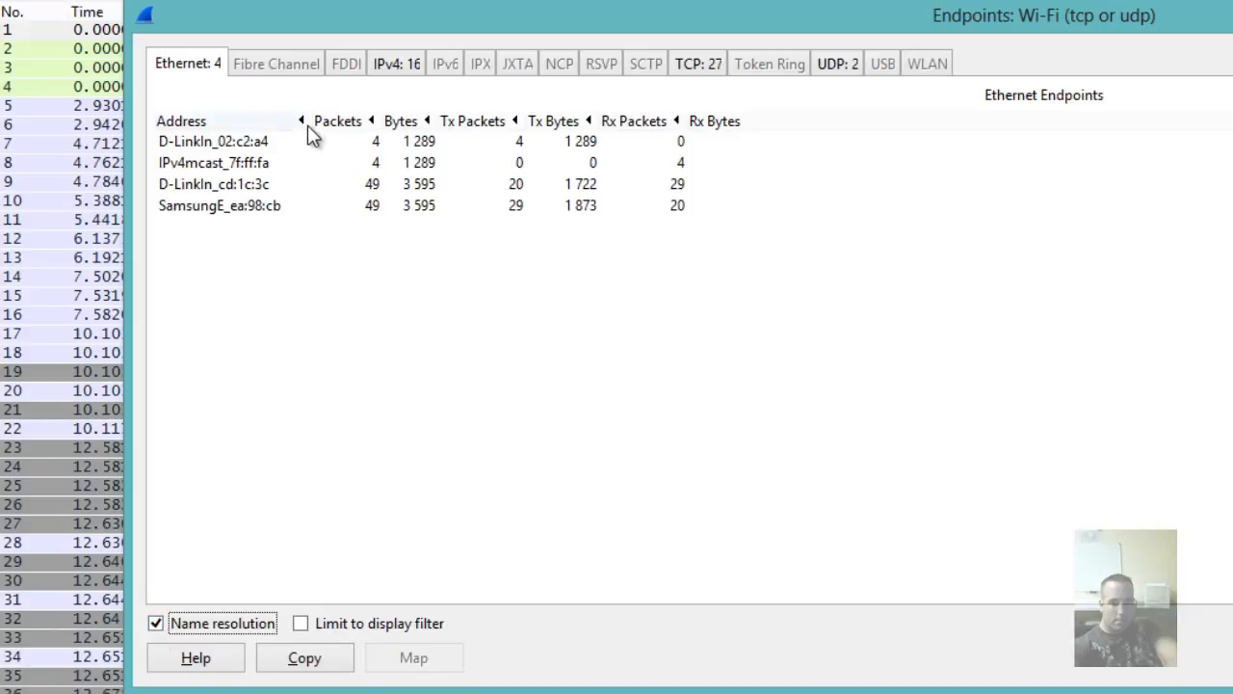
{"action": "left_click_drag", "start_coordinate": [308, 119], "coordinate": [319, 119]}
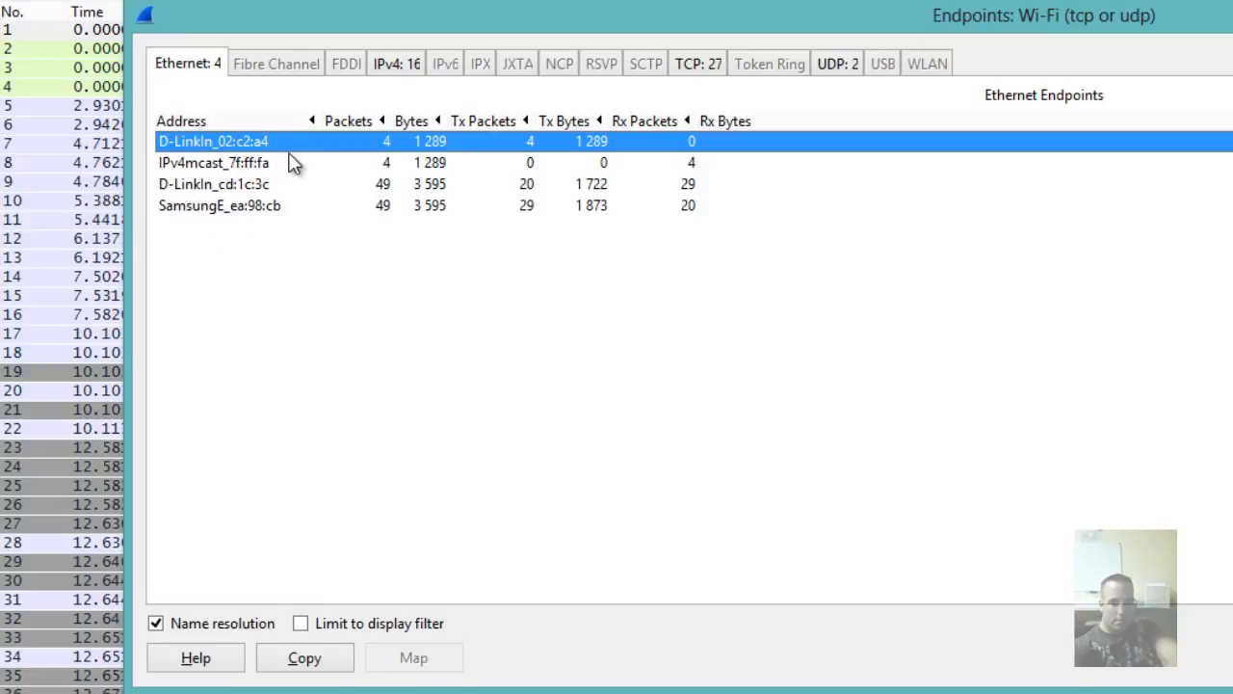
{"action": "left_click", "coordinate": [249, 188]}
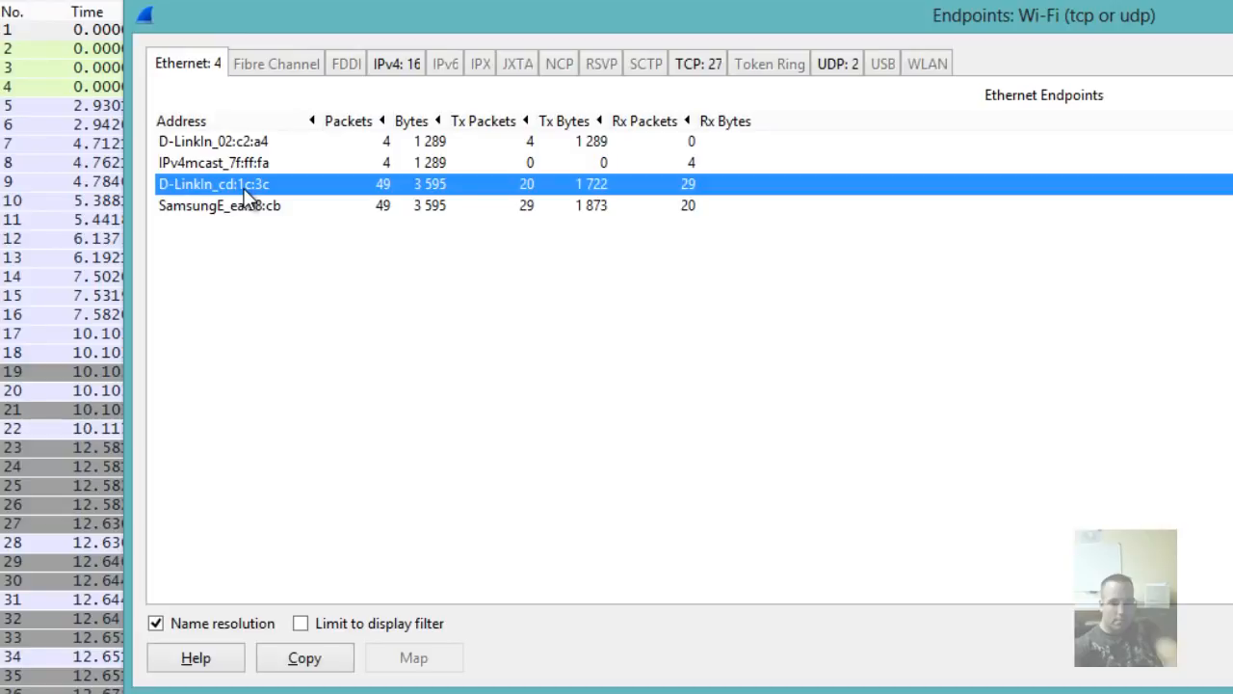
- Turn off name resolution, examine the IPv4 endpoints list, and close the Endpoints window
{"action": "left_click", "coordinate": [155, 623]}
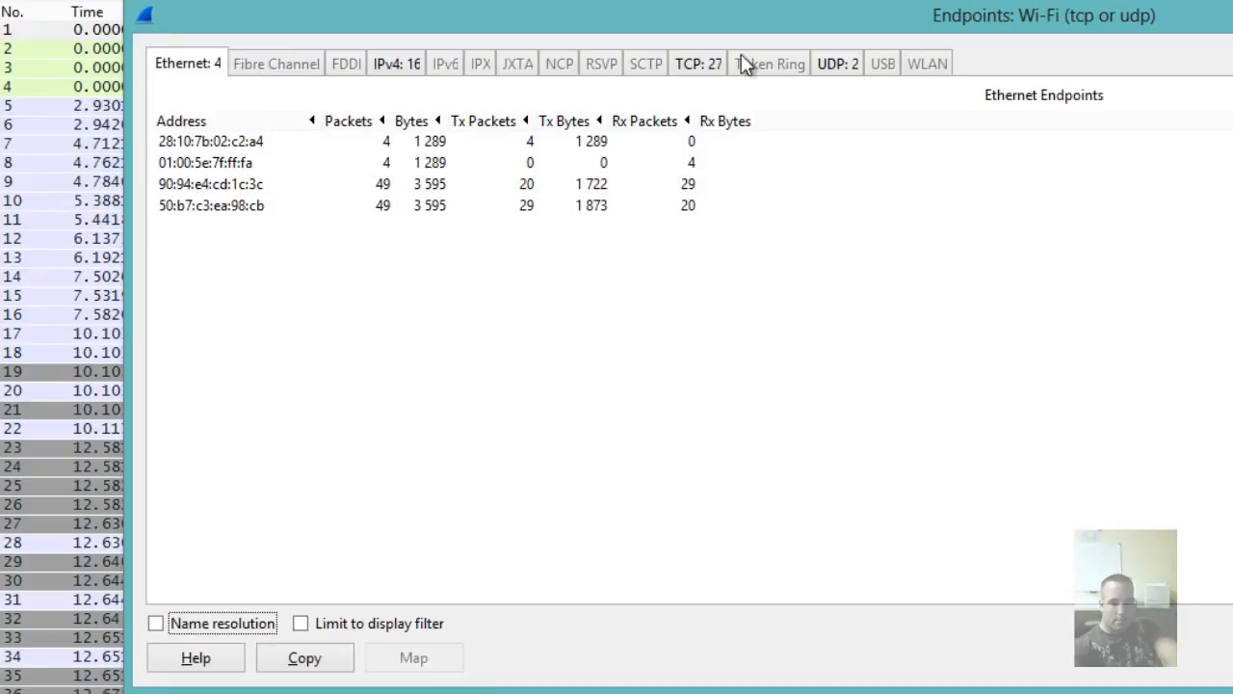
{"action": "left_click", "coordinate": [400, 63]}
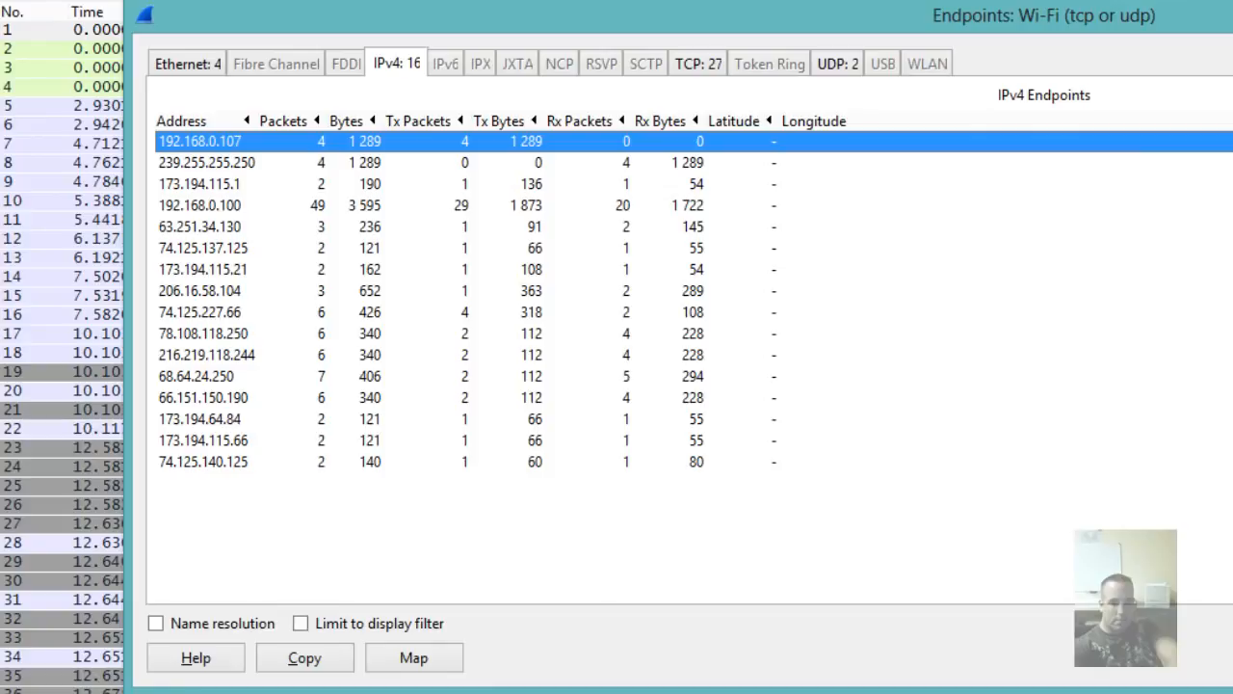
{"action": "left_click", "coordinate": [1047, 77]}
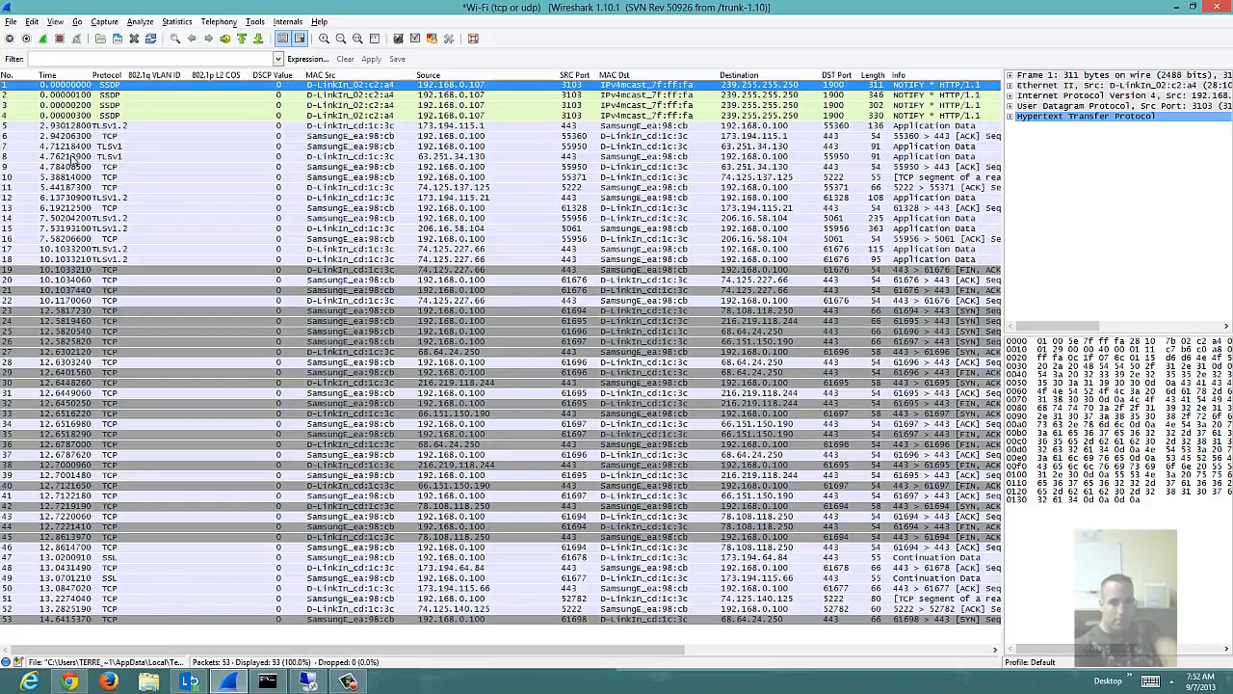
{"action": "left_click", "coordinate": [12, 22]}
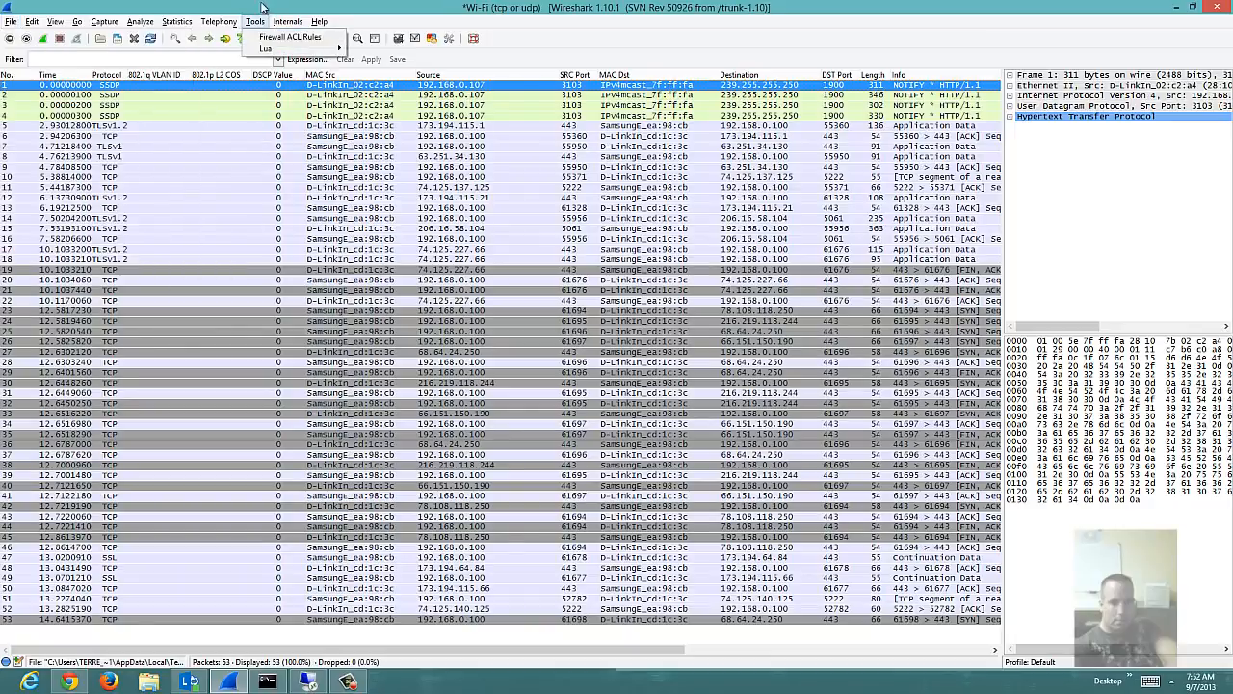
{"action": "mouse_move", "coordinate": [218, 22]}
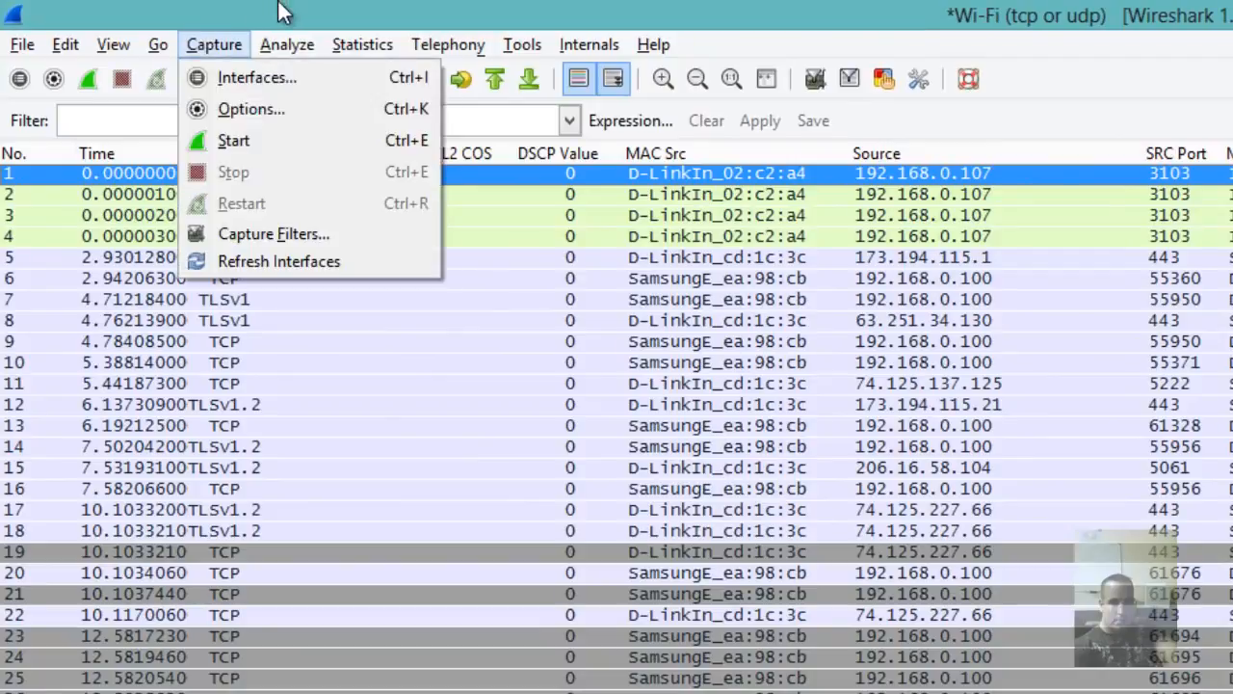
{"action": "left_click", "coordinate": [197, 8]}
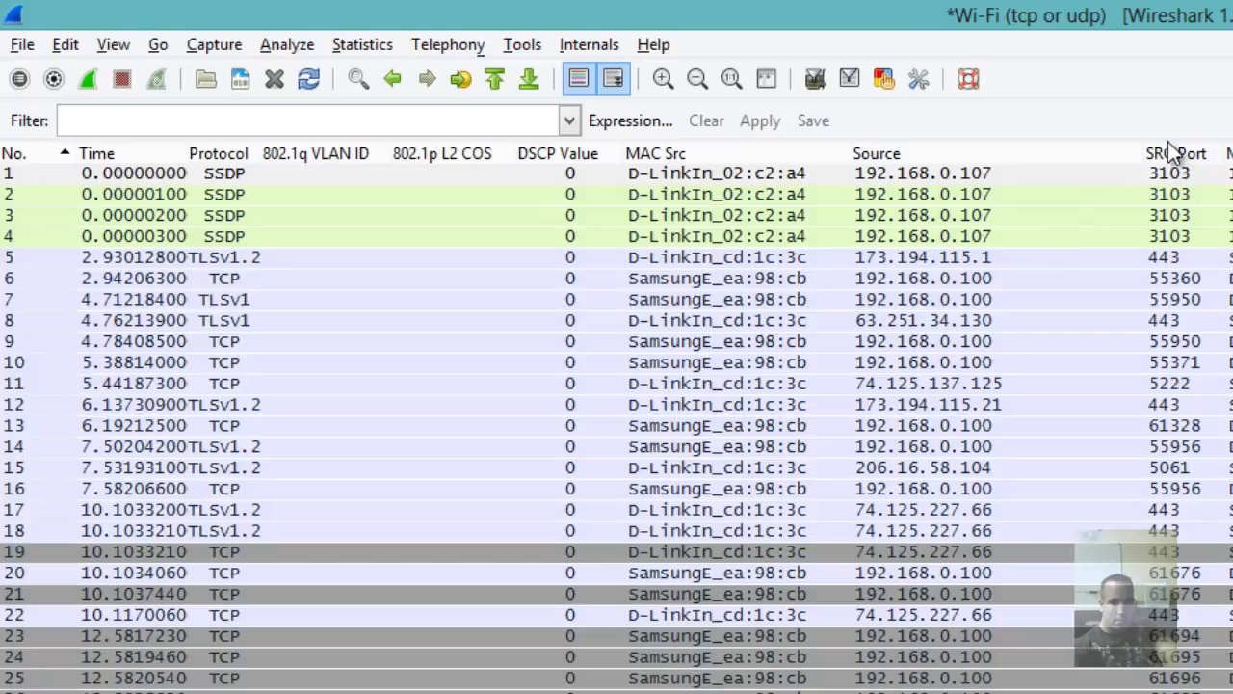
- Narrow the Source column of the packet list
{"action": "left_click_drag", "start_coordinate": [1140, 145], "coordinate": [1081, 152]}
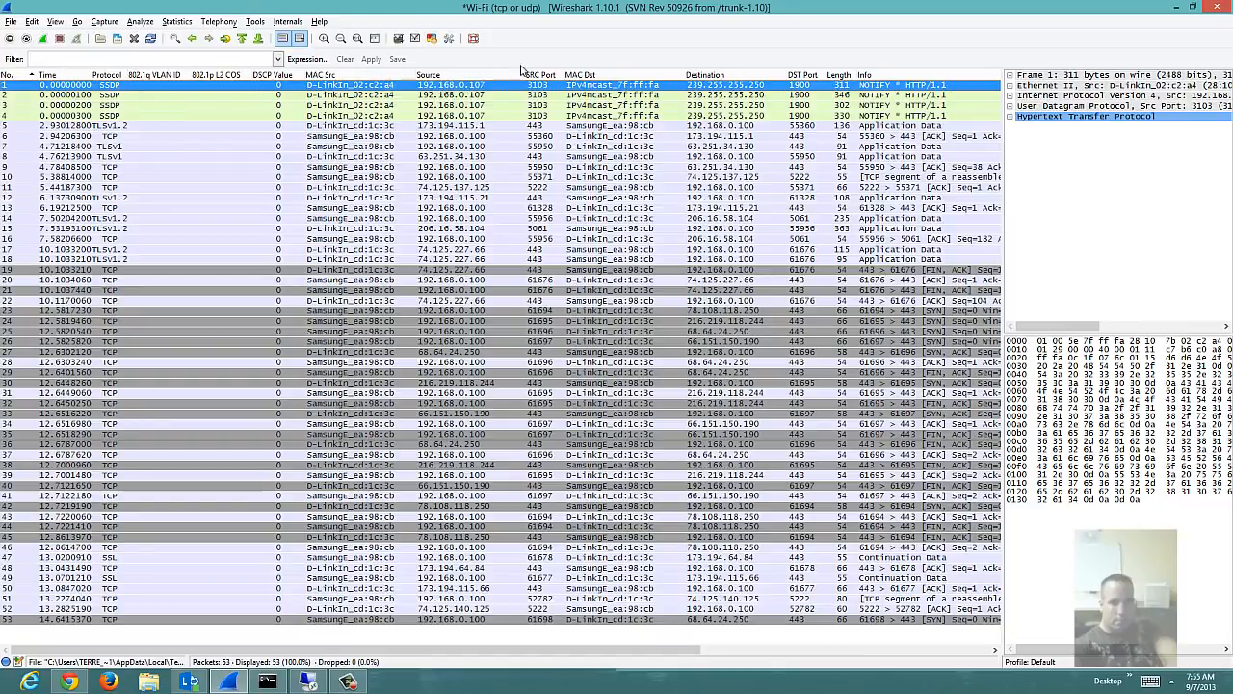
- Open the packet list's column preferences, try to move the Info column higher in the order, and accept the dialog
{"action": "right_click", "coordinate": [399, 80]}
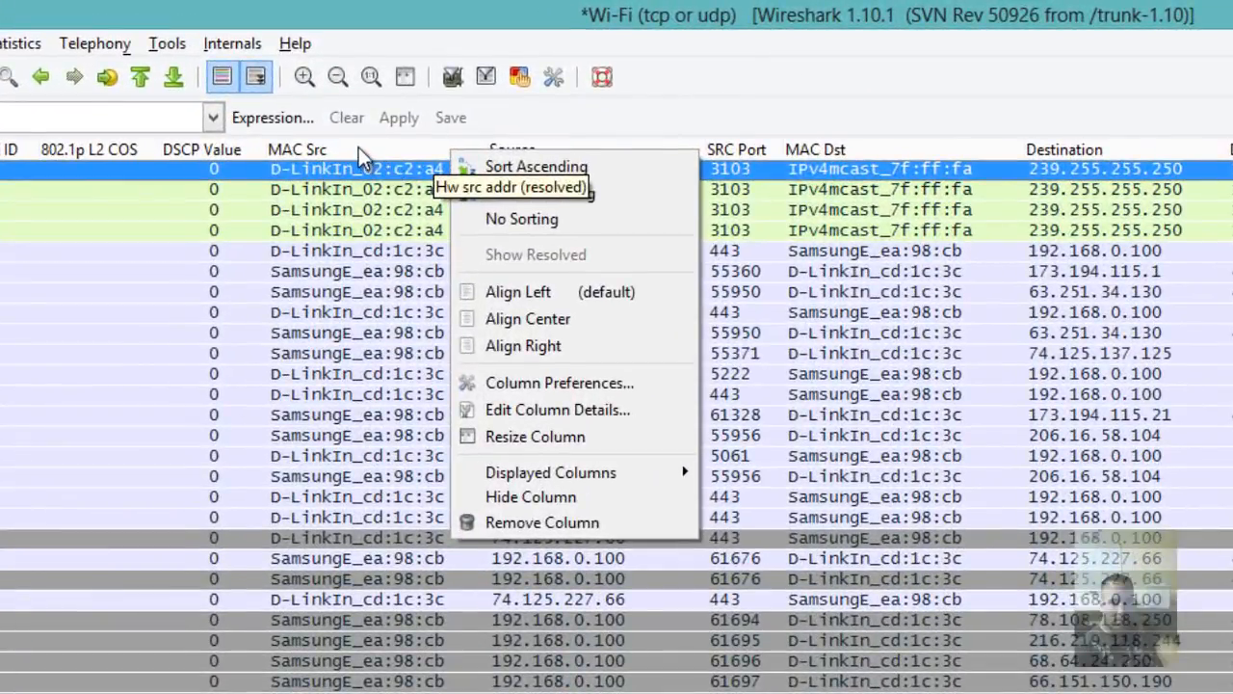
{"action": "right_click", "coordinate": [358, 147]}
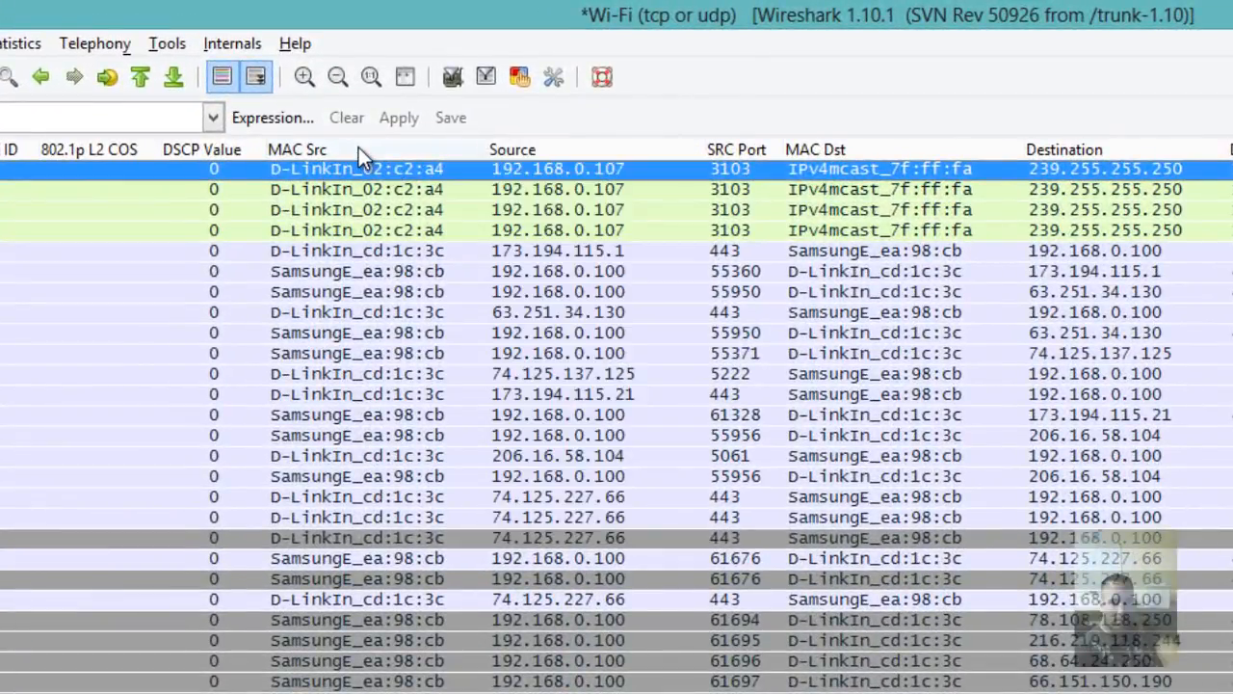
{"action": "right_click", "coordinate": [358, 147]}
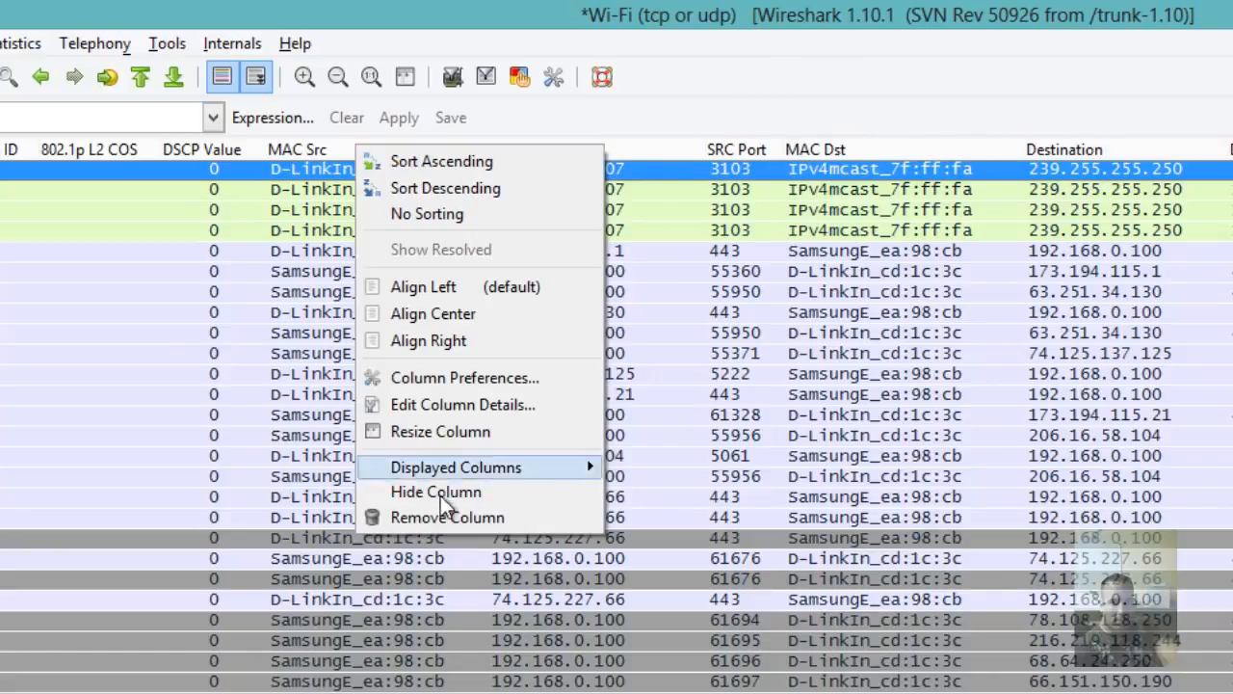
{"action": "mouse_move", "coordinate": [469, 469]}
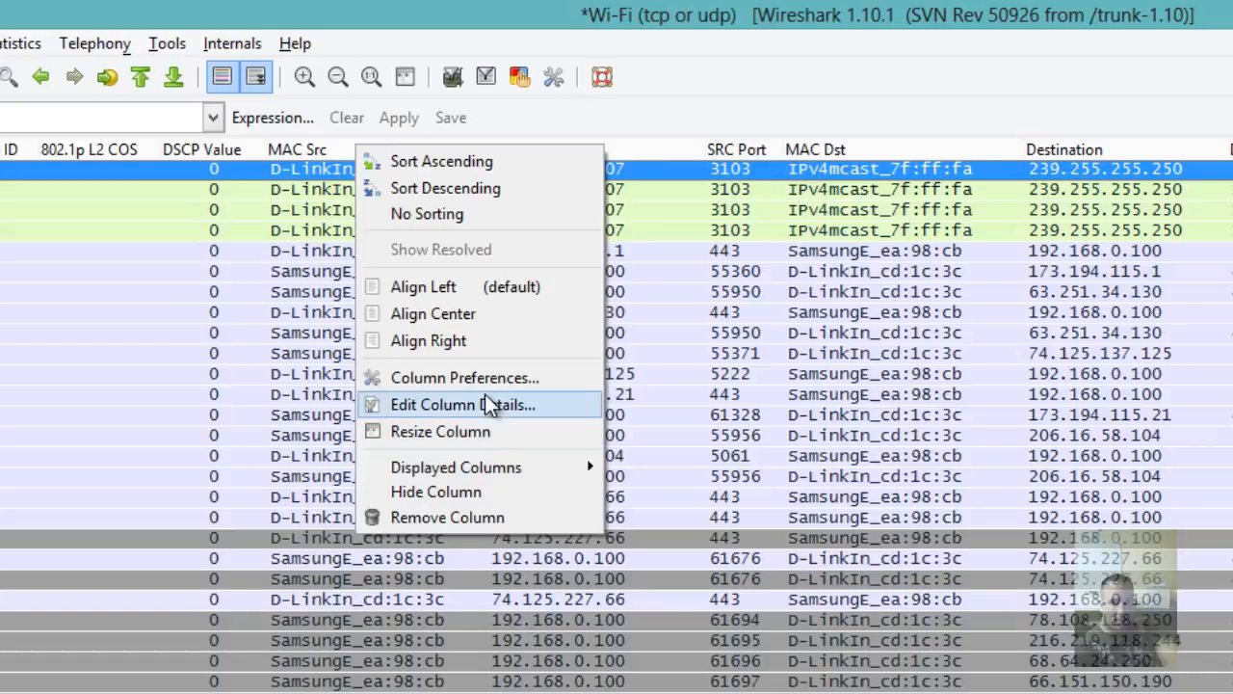
{"action": "left_click", "coordinate": [484, 380]}
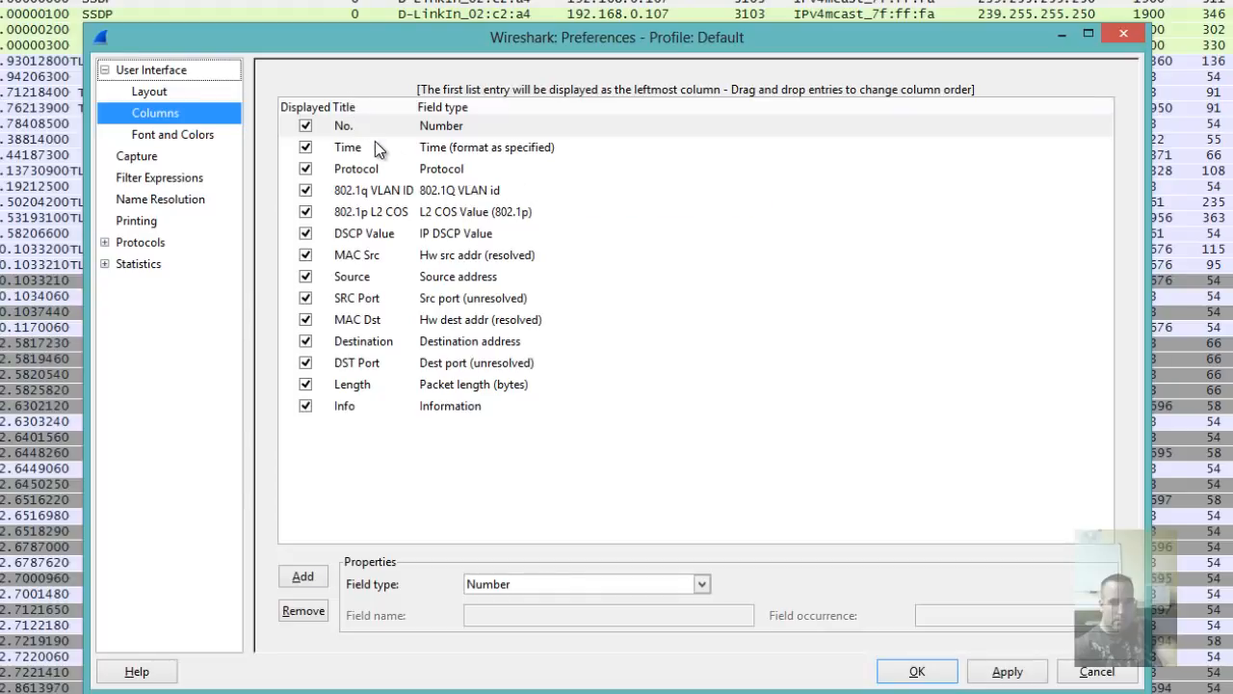
{"action": "left_click", "coordinate": [433, 403]}
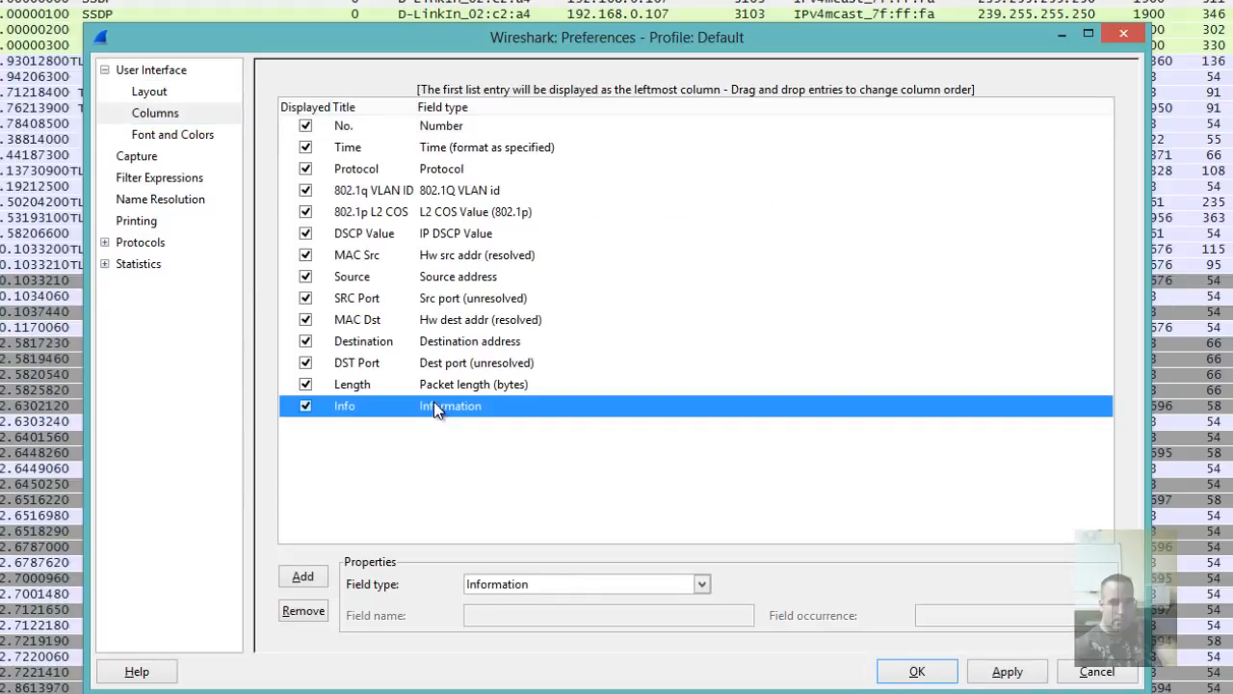
{"action": "left_click_drag", "start_coordinate": [434, 401], "coordinate": [498, 192]}
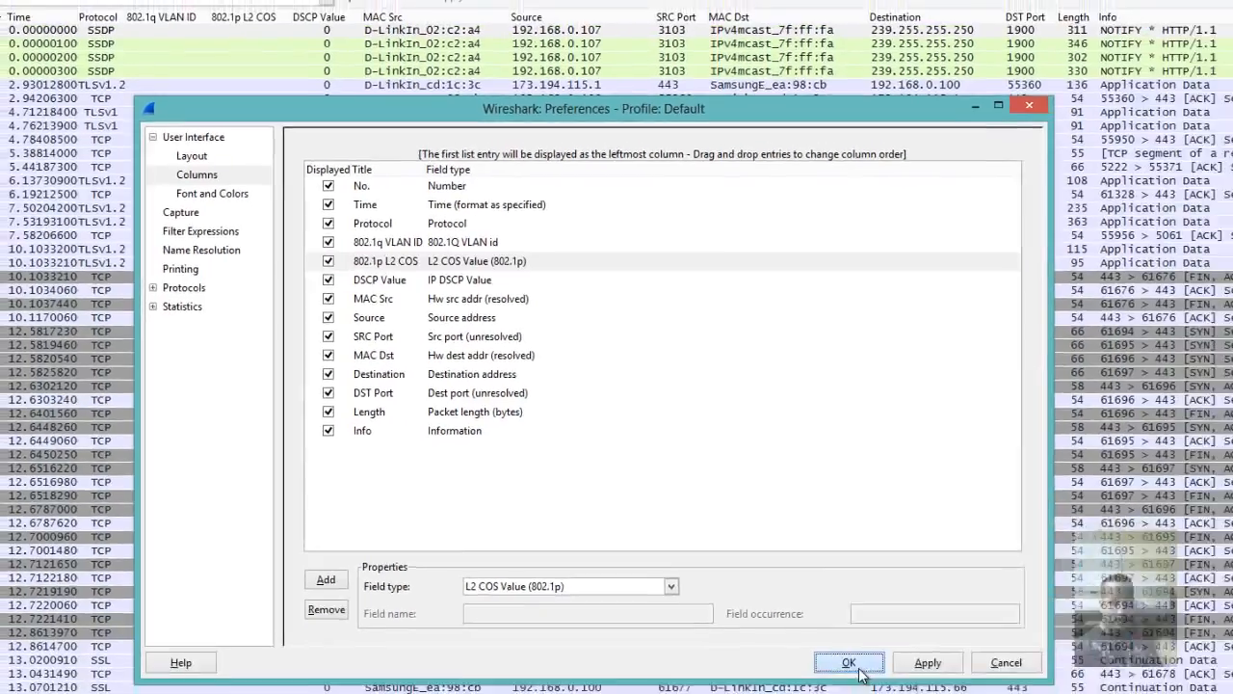
{"action": "left_click", "coordinate": [849, 661]}
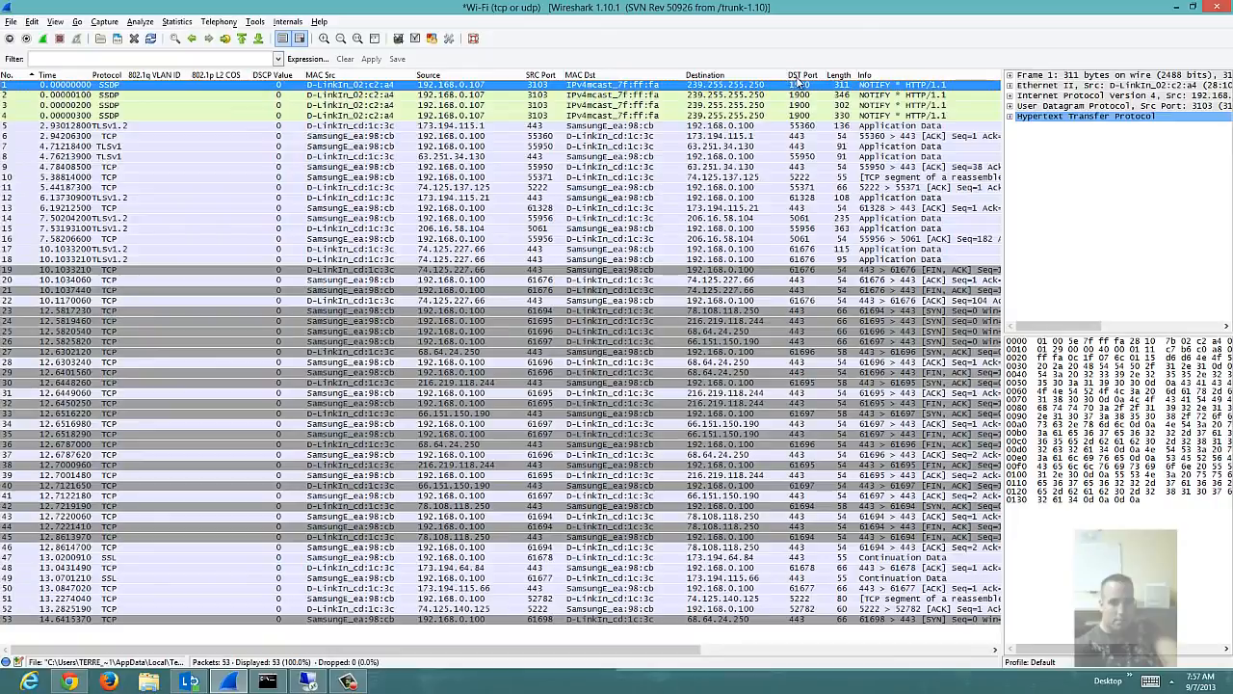
- Narrow the MAC Src, Source, MAC Dst and Destination columns to make more room for the Info column
{"action": "left_click_drag", "start_coordinate": [800, 75], "coordinate": [764, 93]}
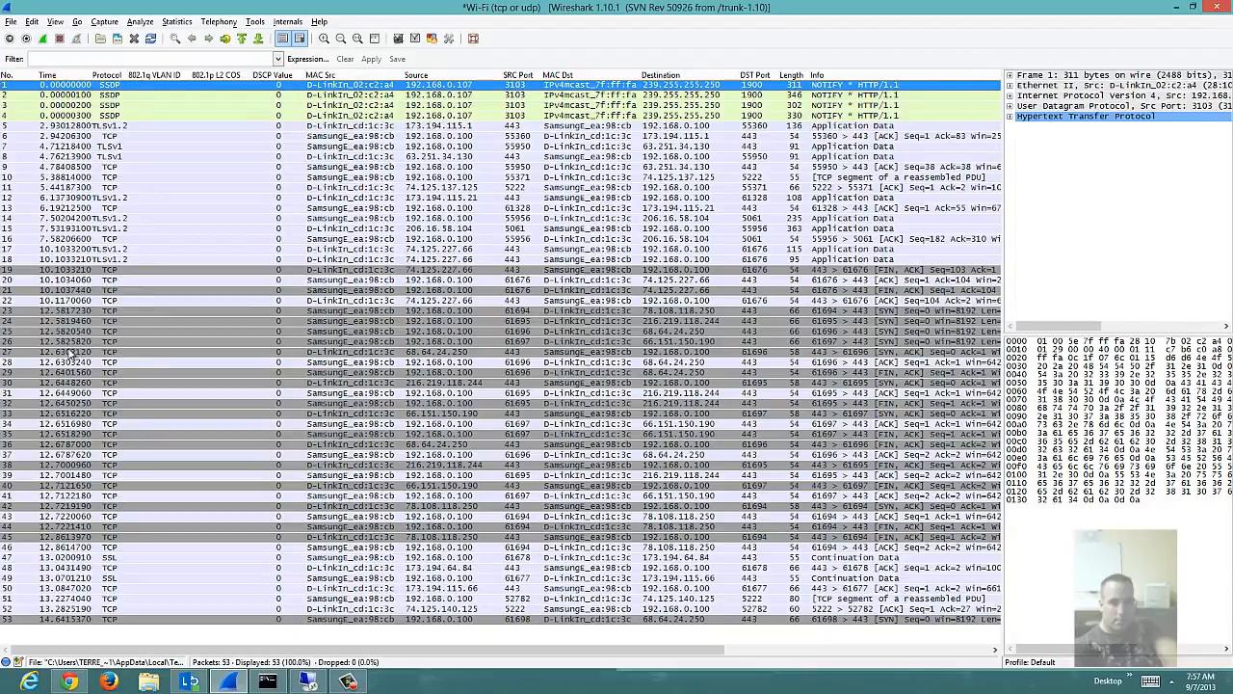
{"action": "left_click", "coordinate": [11, 23]}
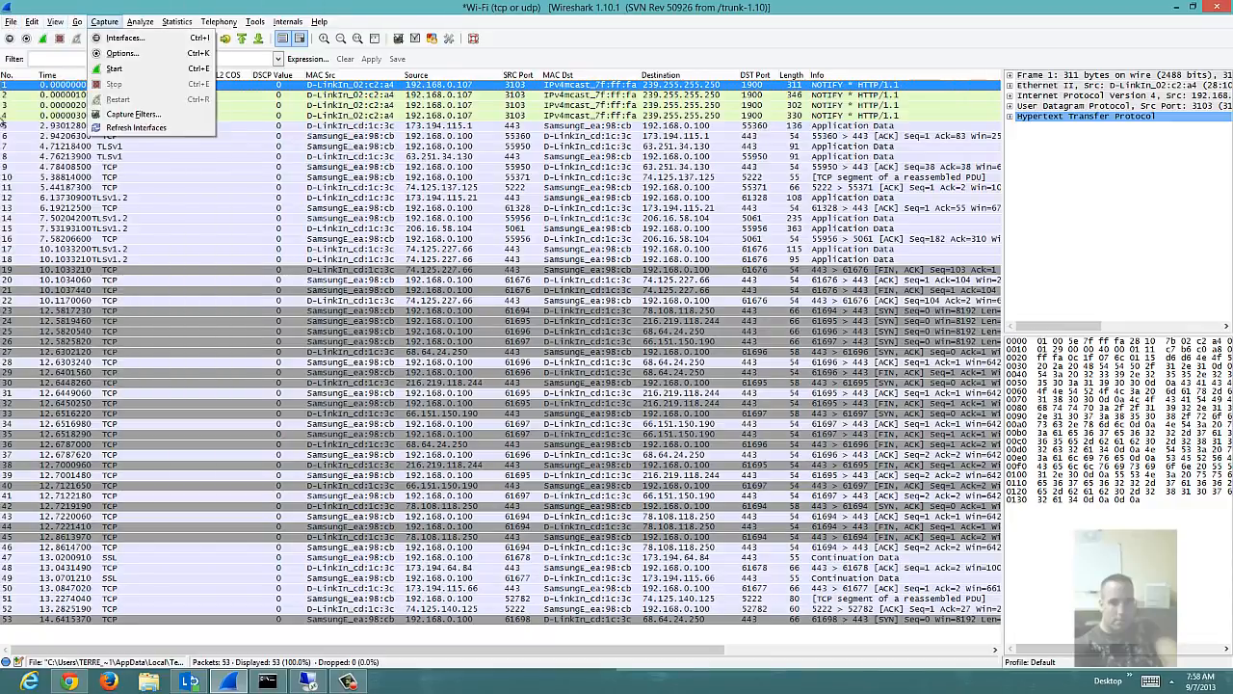
{"action": "left_click", "coordinate": [442, 5]}
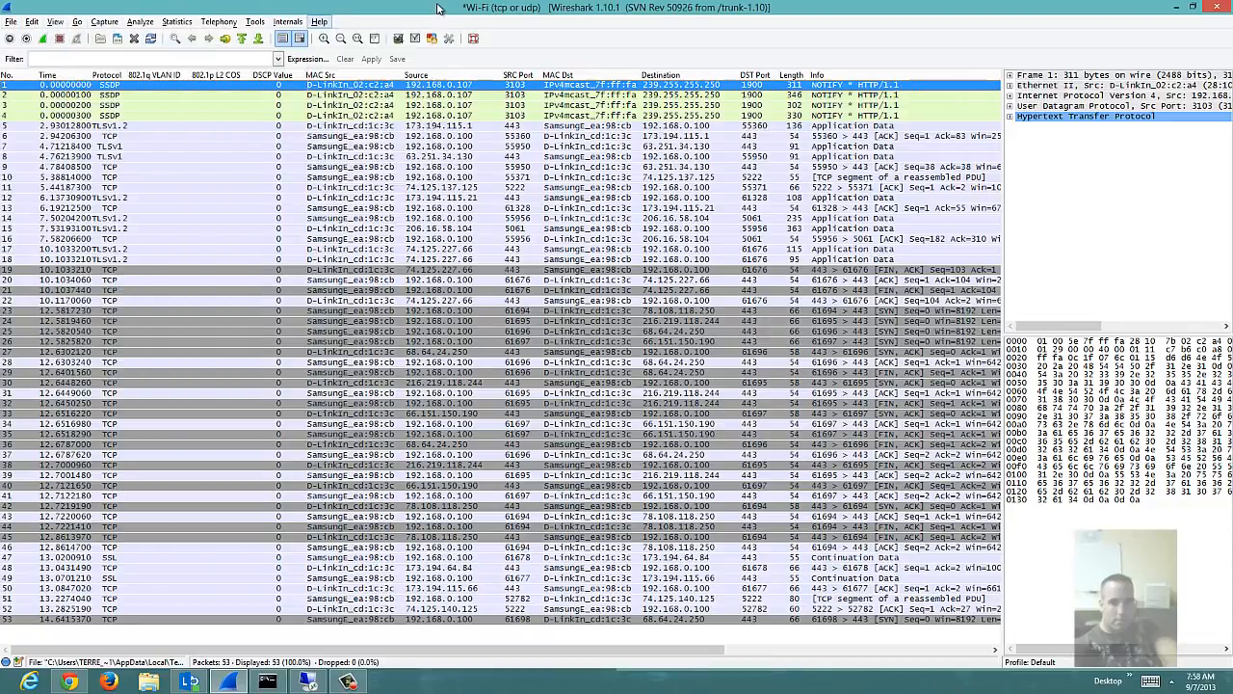
{"action": "left_click", "coordinate": [193, 61]}
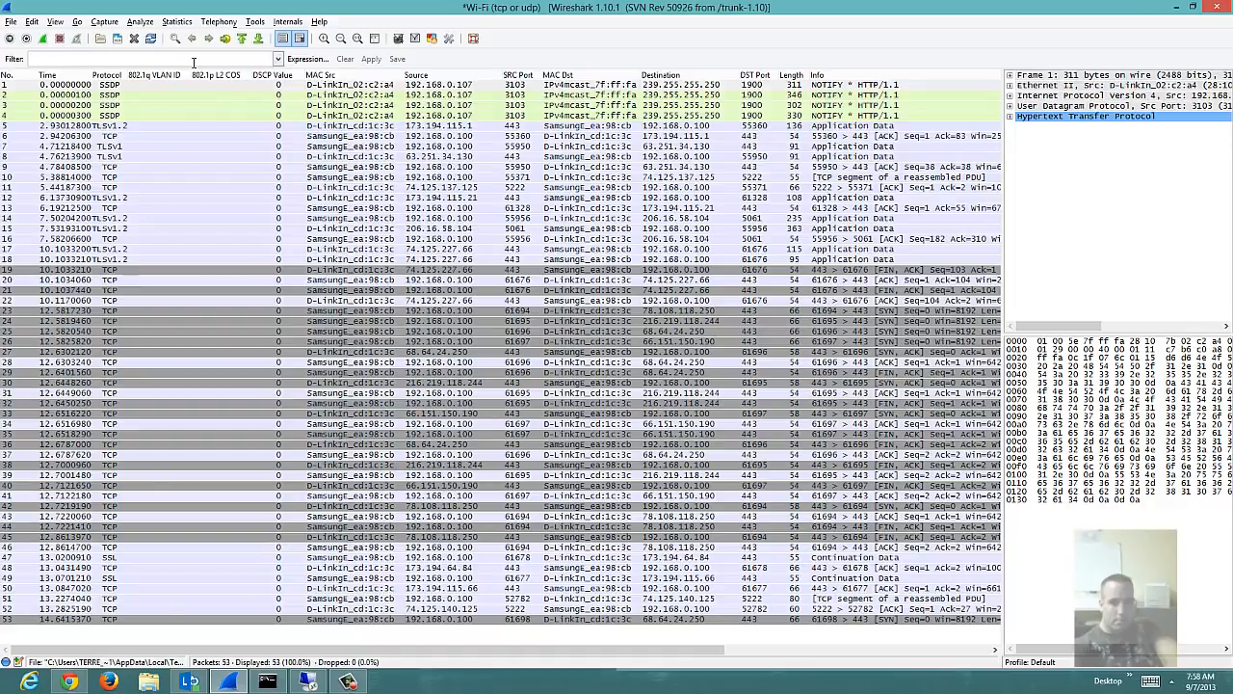
- Open the list of capture interfaces and go to its capture options
{"action": "left_click", "coordinate": [104, 22]}
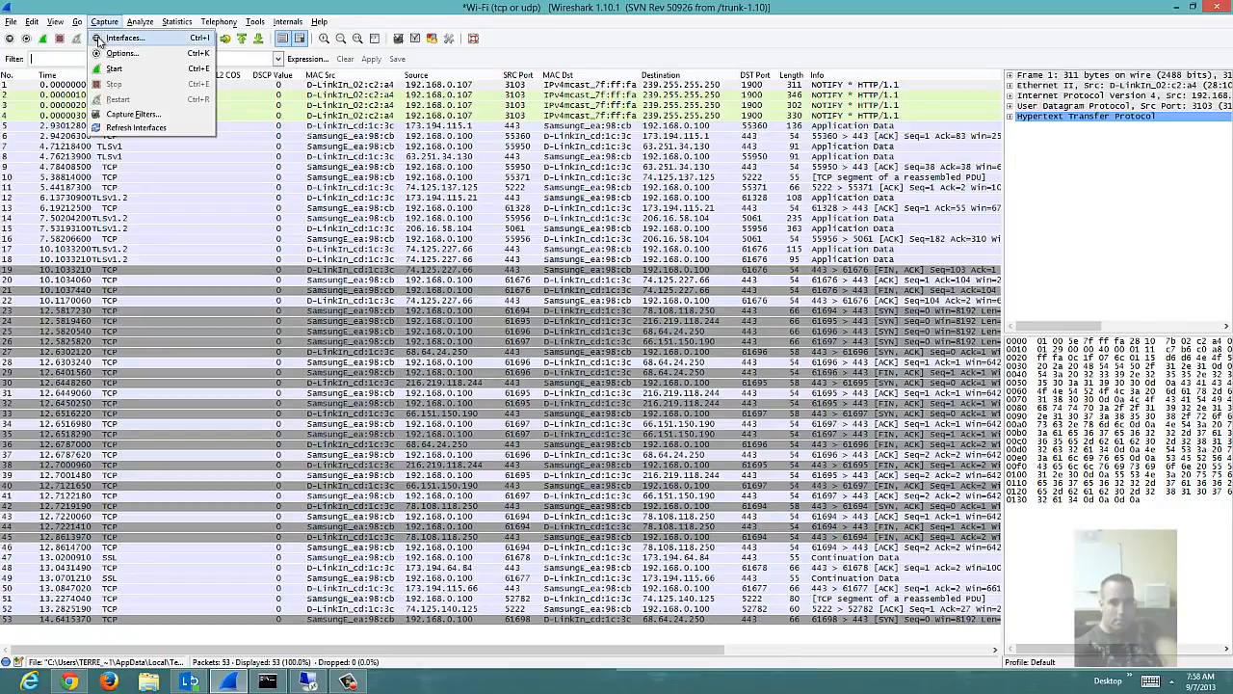
{"action": "left_click", "coordinate": [98, 40]}
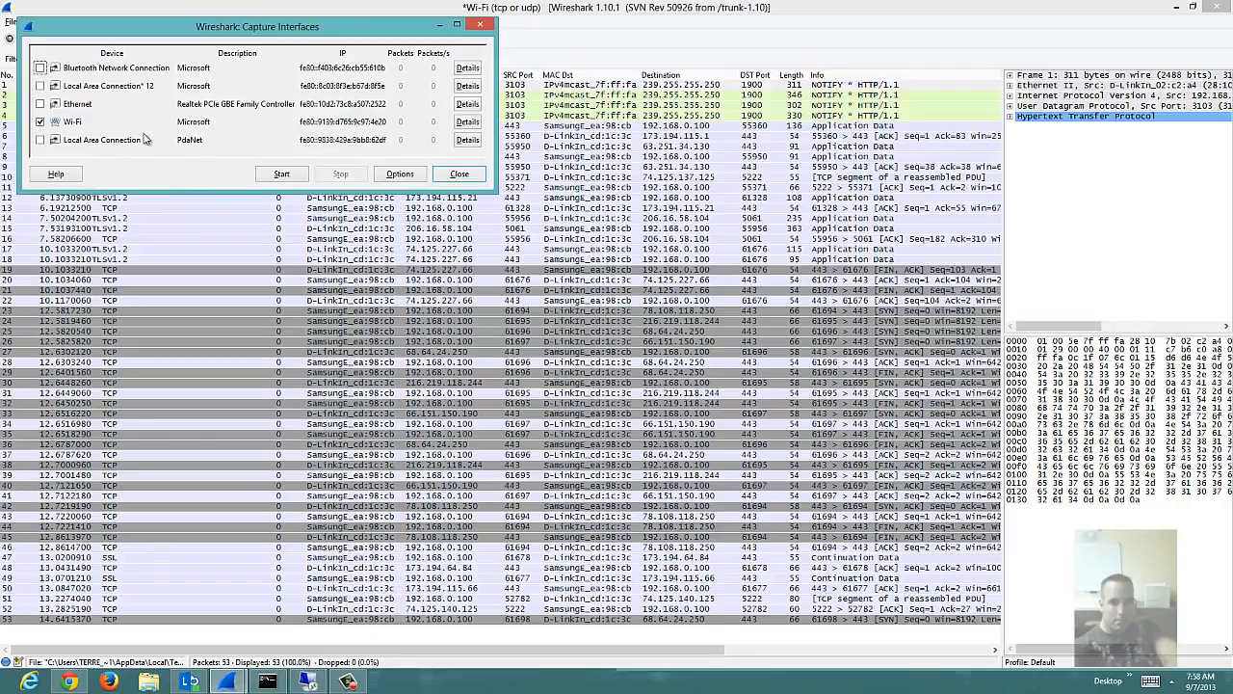
{"action": "left_click", "coordinate": [398, 173]}
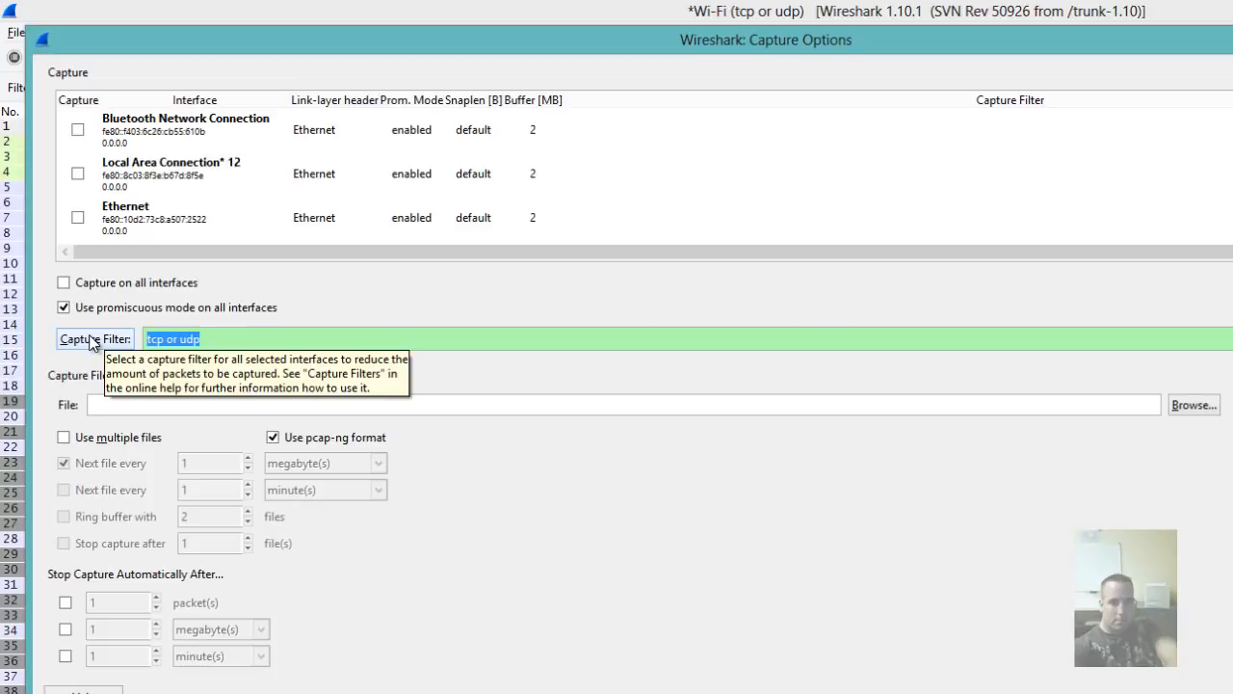
- Try sip as the capture filter in place of tcp or udp, and clear the entry
{"action": "type", "text": "sip"}
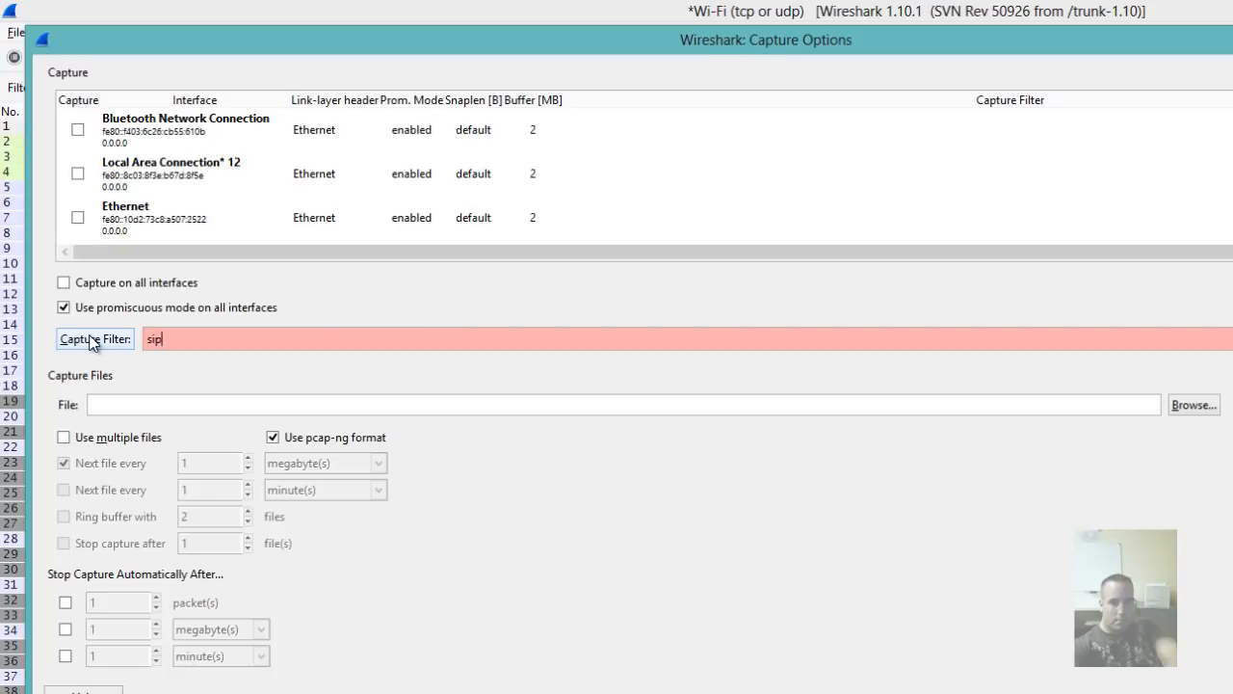
{"action": "key", "text": "BackSpace"}
{"action": "key", "text": "BackSpace"}
{"action": "key", "text": "BackSpace"}
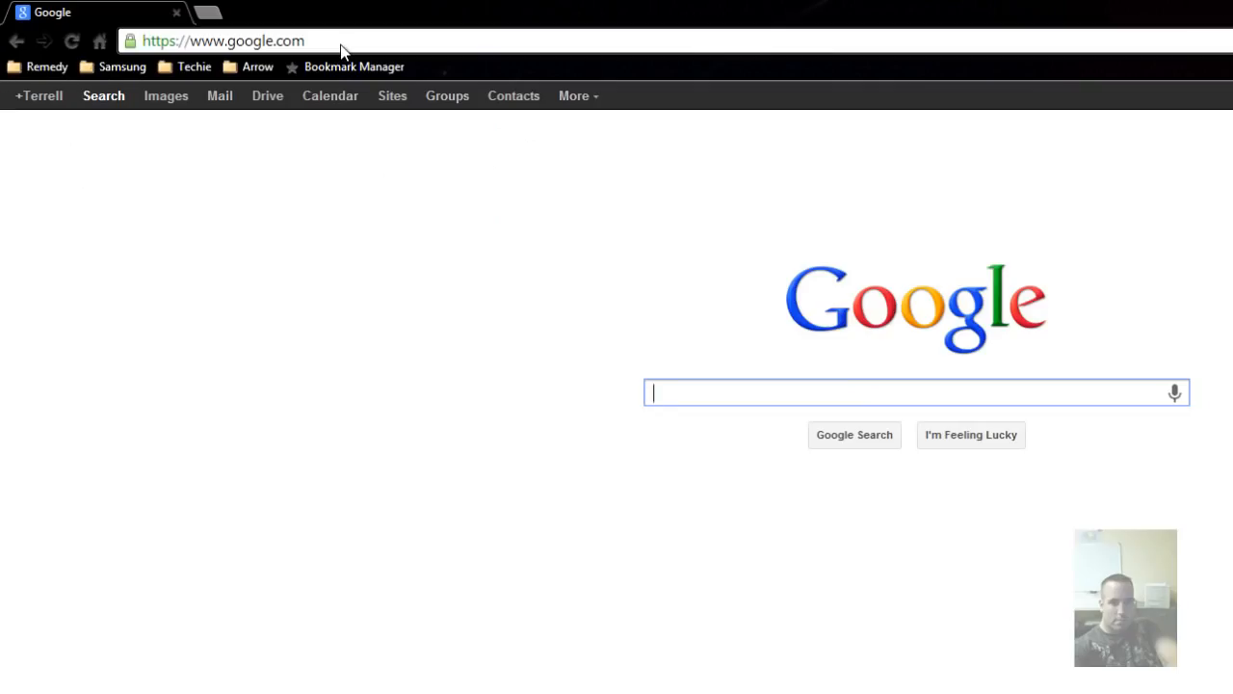
- Switch to Chrome and search Google for "SIP capture filter wireshark"
{"action": "type", "text": "SIP "}
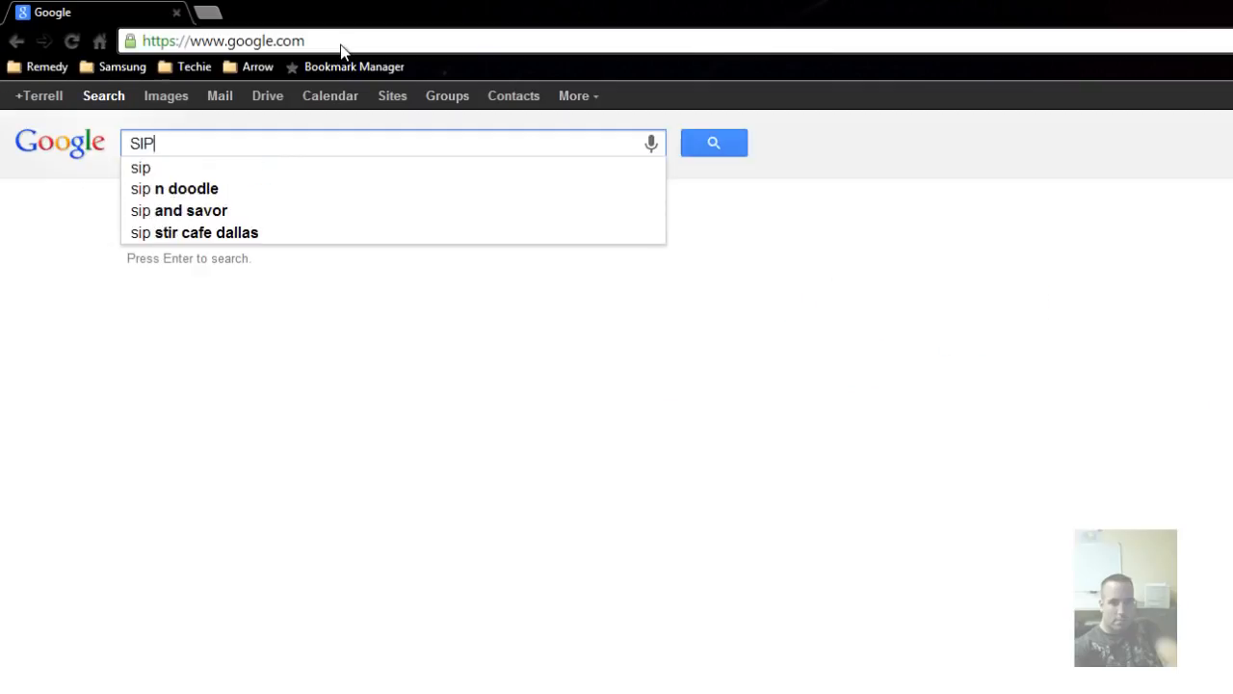
{"action": "type", "text": "captur"}
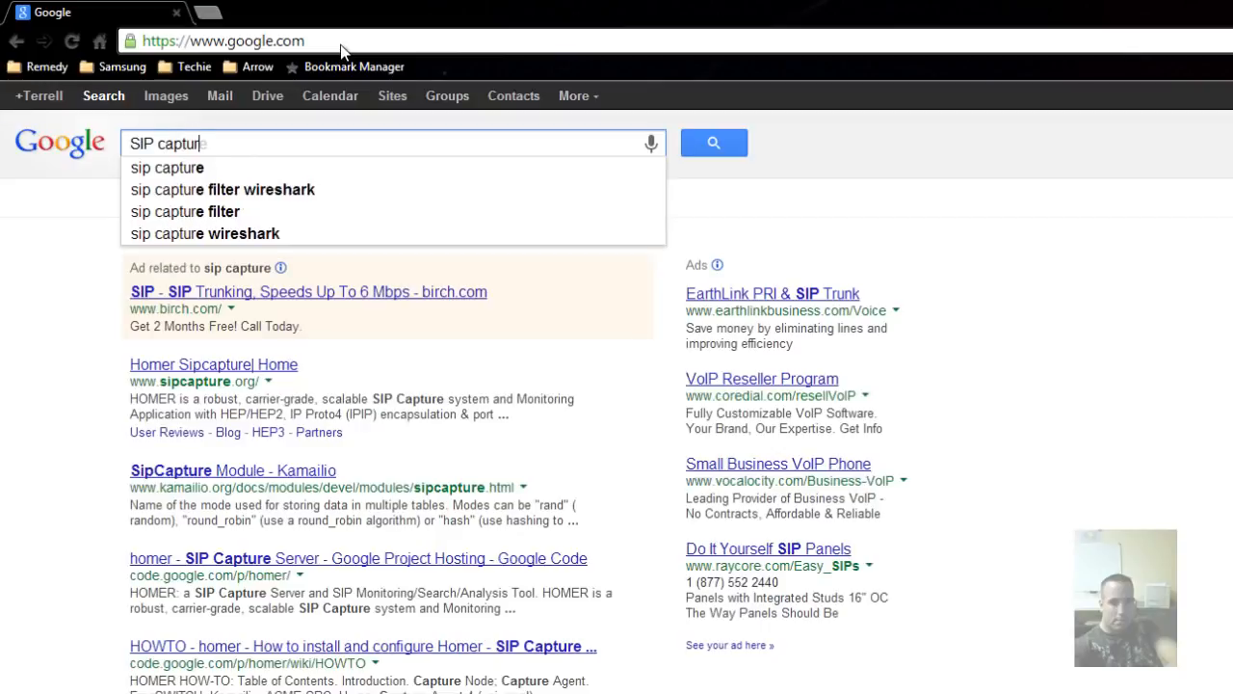
{"action": "type", "text": "e filter wi"}
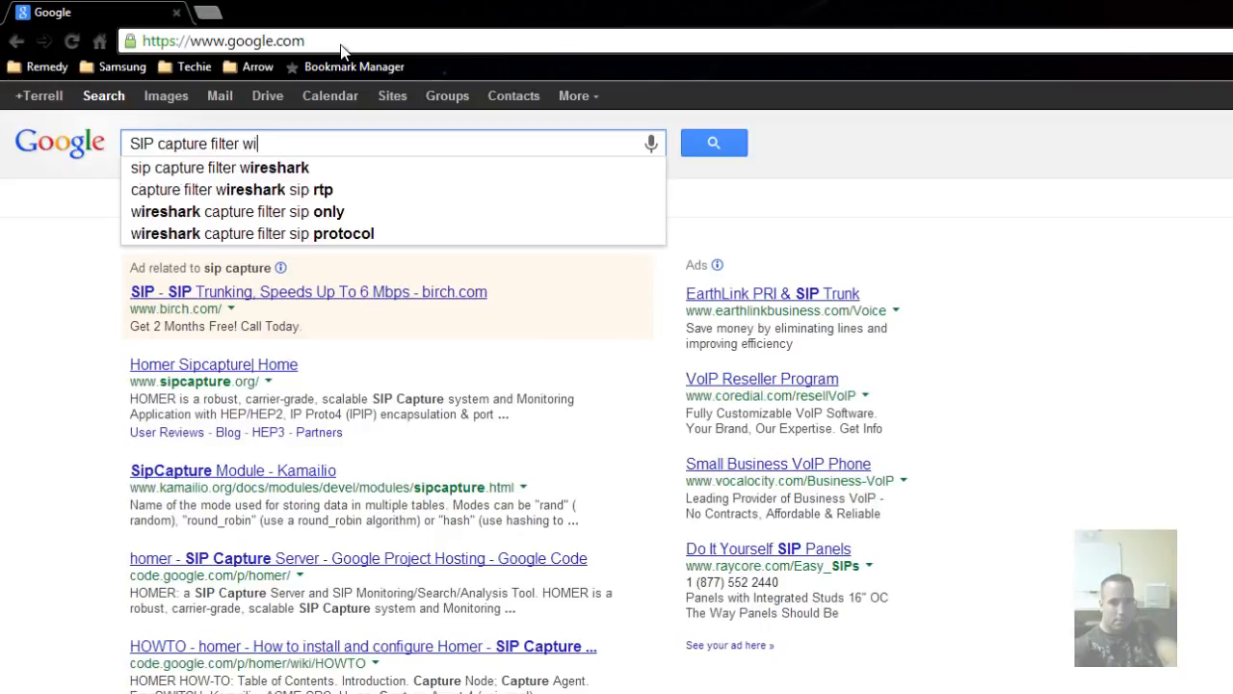
{"action": "type", "text": "reshark"}
{"action": "key", "text": "Return"}
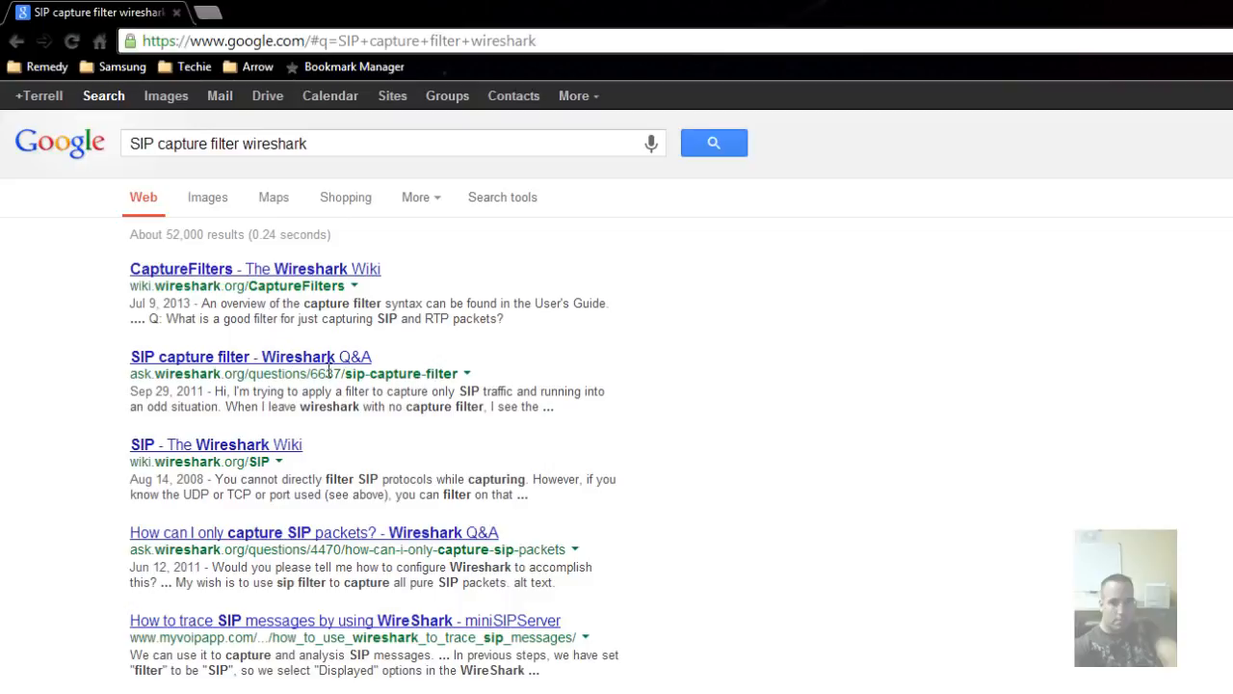
- Open the Wireshark Wiki's SIP page, examine its default ports and capture filter notes, and close the page
{"action": "left_click", "coordinate": [163, 455]}
{"action": "scroll", "coordinate": [651, 652], "scroll_direction": "down", "scroll_amount": 1}
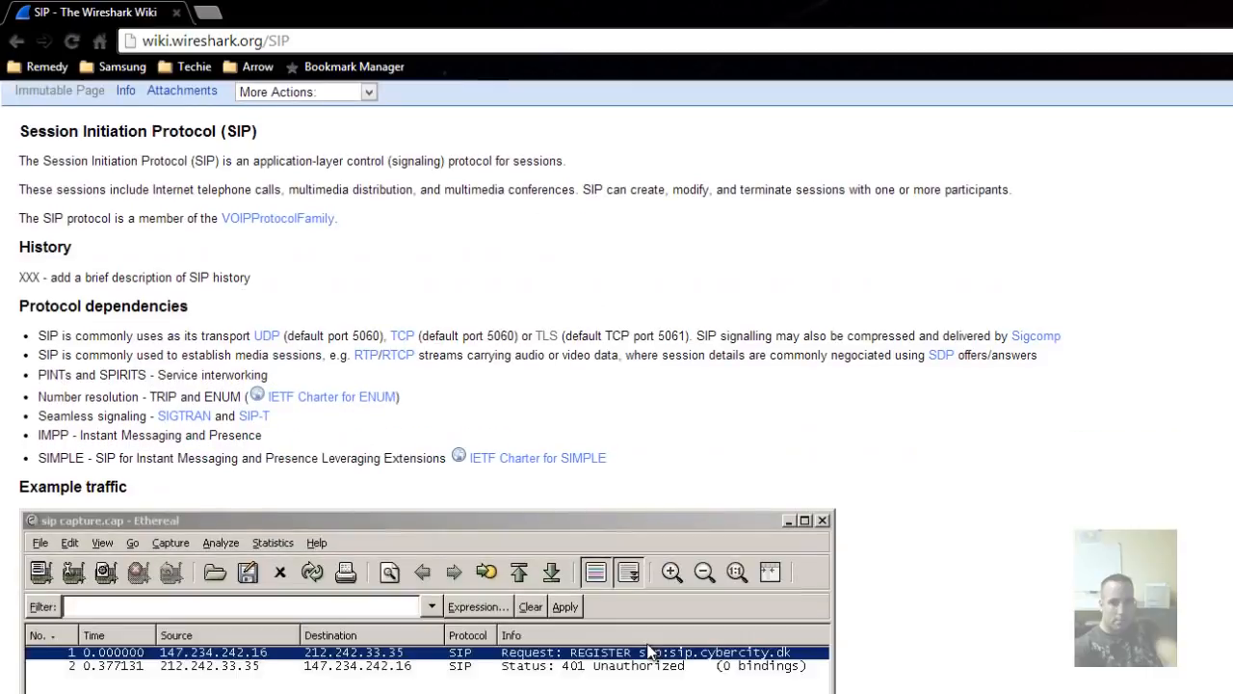
{"action": "scroll", "coordinate": [650, 652], "scroll_direction": "up", "scroll_amount": 1}
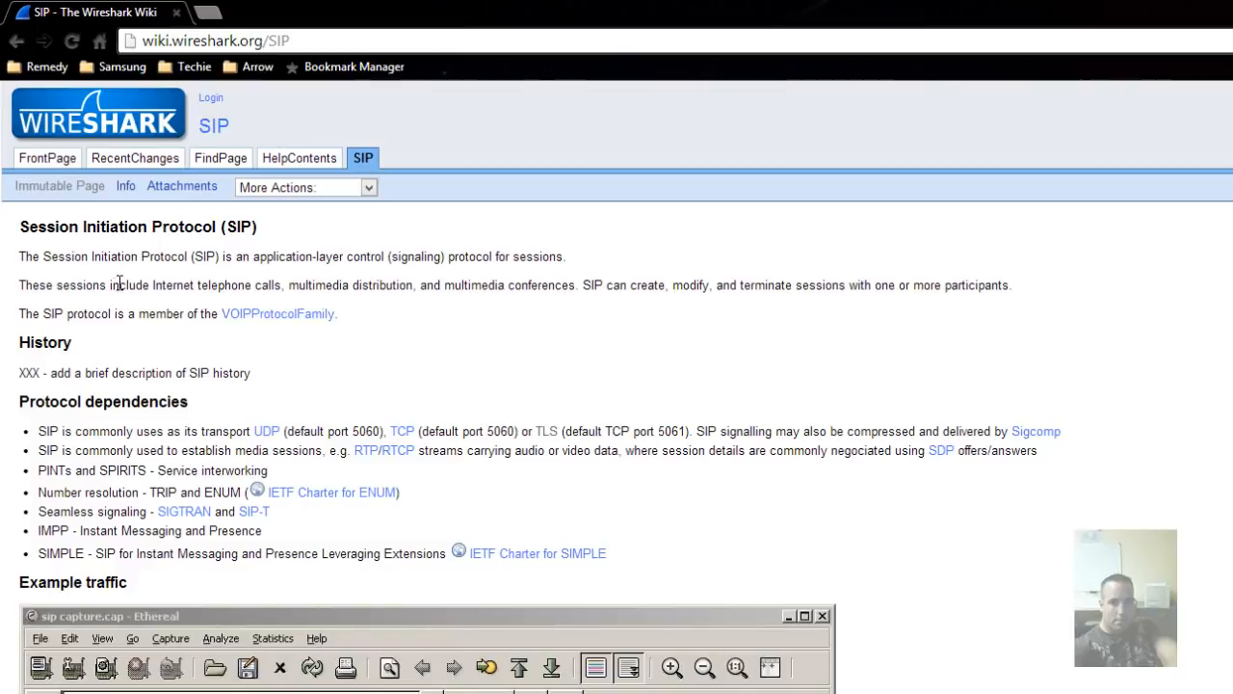
{"action": "scroll", "coordinate": [130, 289], "scroll_direction": "down", "scroll_amount": 5}
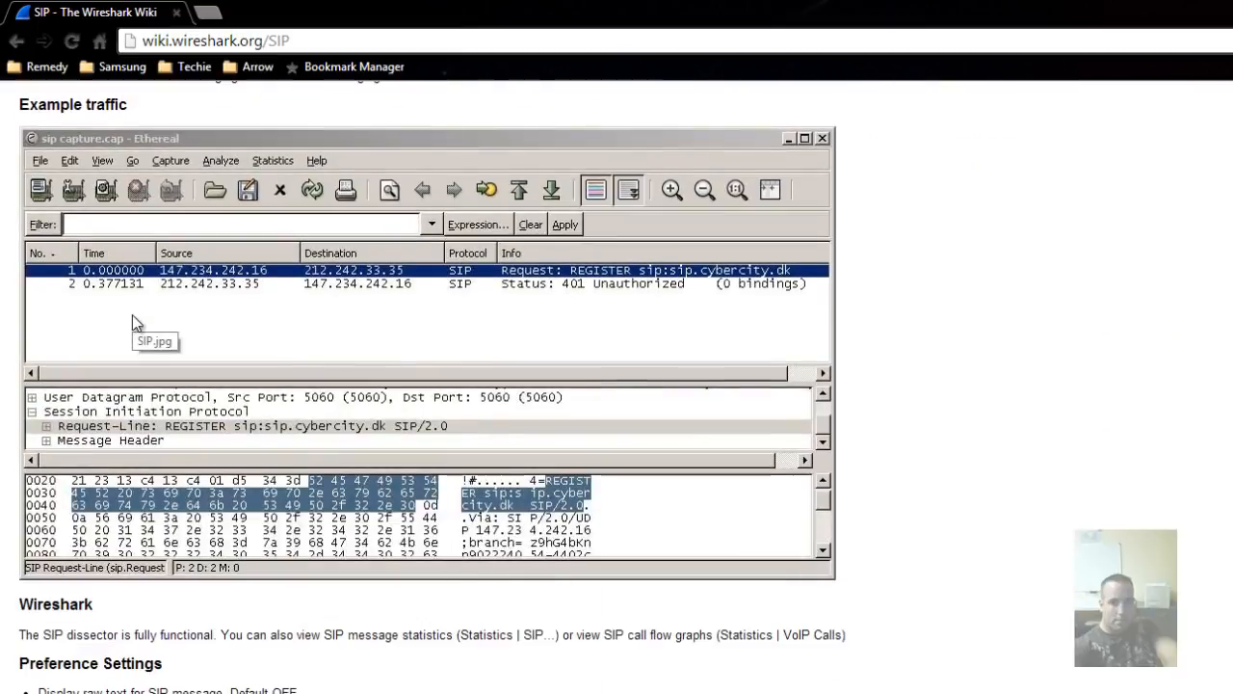
{"action": "scroll", "coordinate": [132, 314], "scroll_direction": "down", "scroll_amount": 2}
{"action": "scroll", "coordinate": [132, 314], "scroll_direction": "down", "scroll_amount": 1}
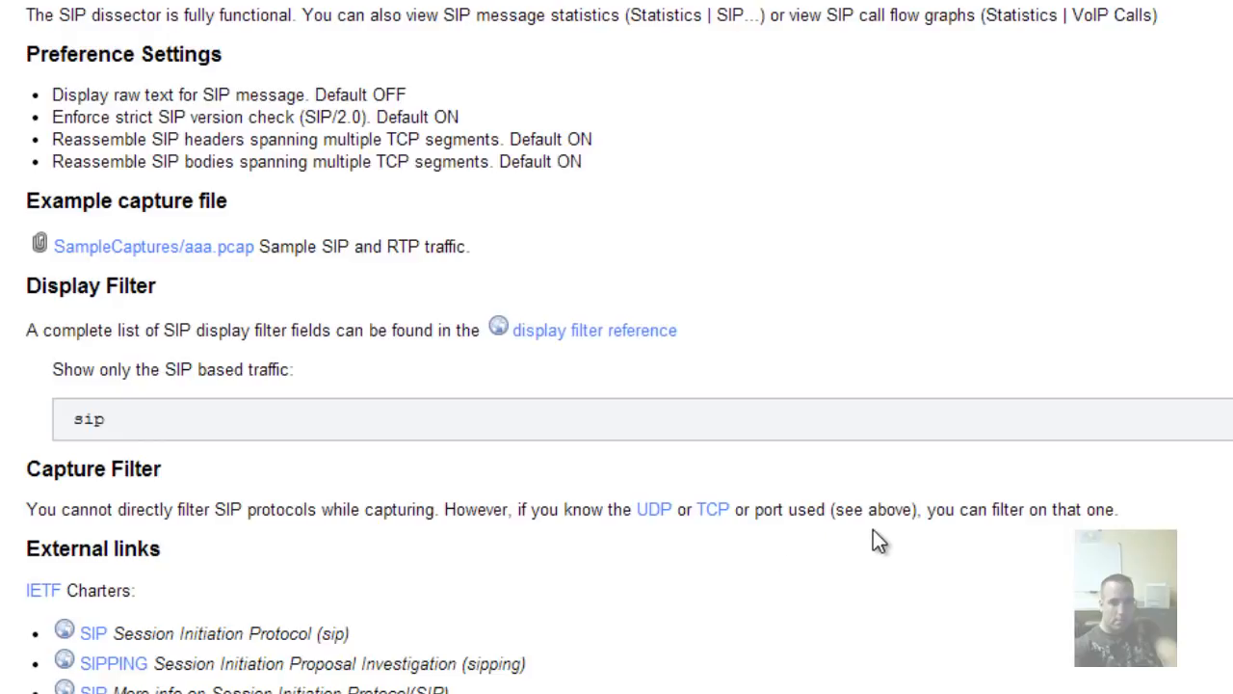
{"action": "scroll", "coordinate": [872, 529], "scroll_direction": "up", "scroll_amount": 10}
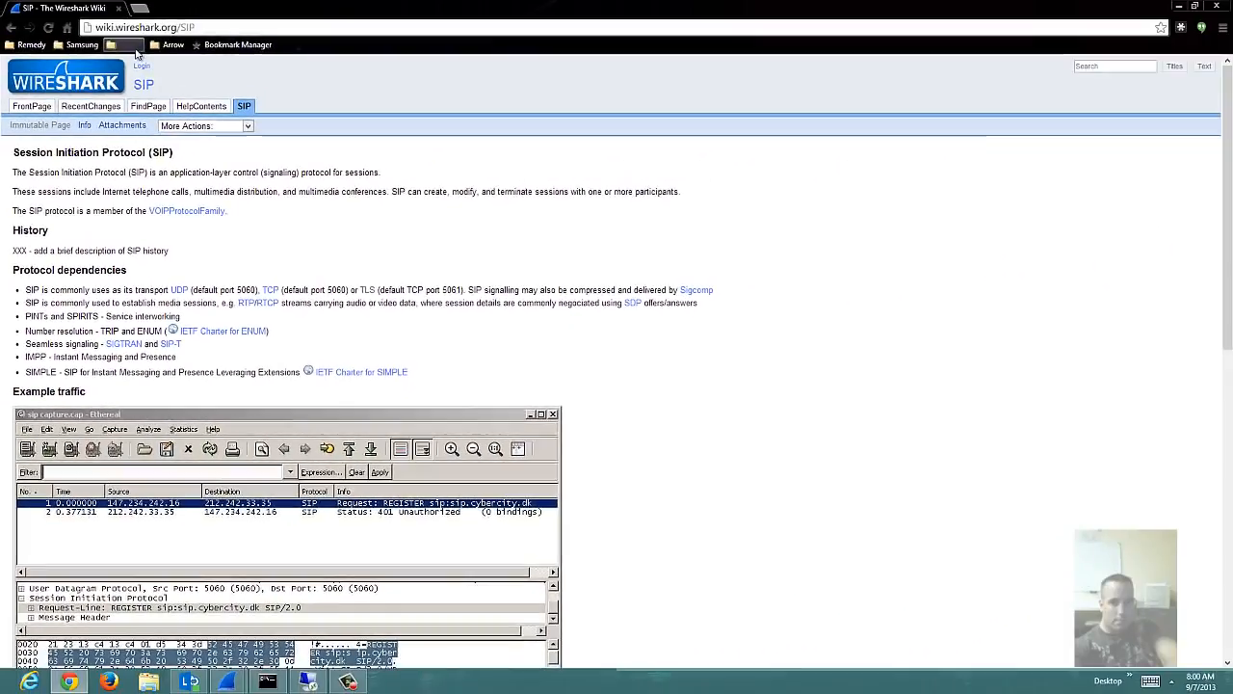
{"action": "left_click", "coordinate": [117, 8]}
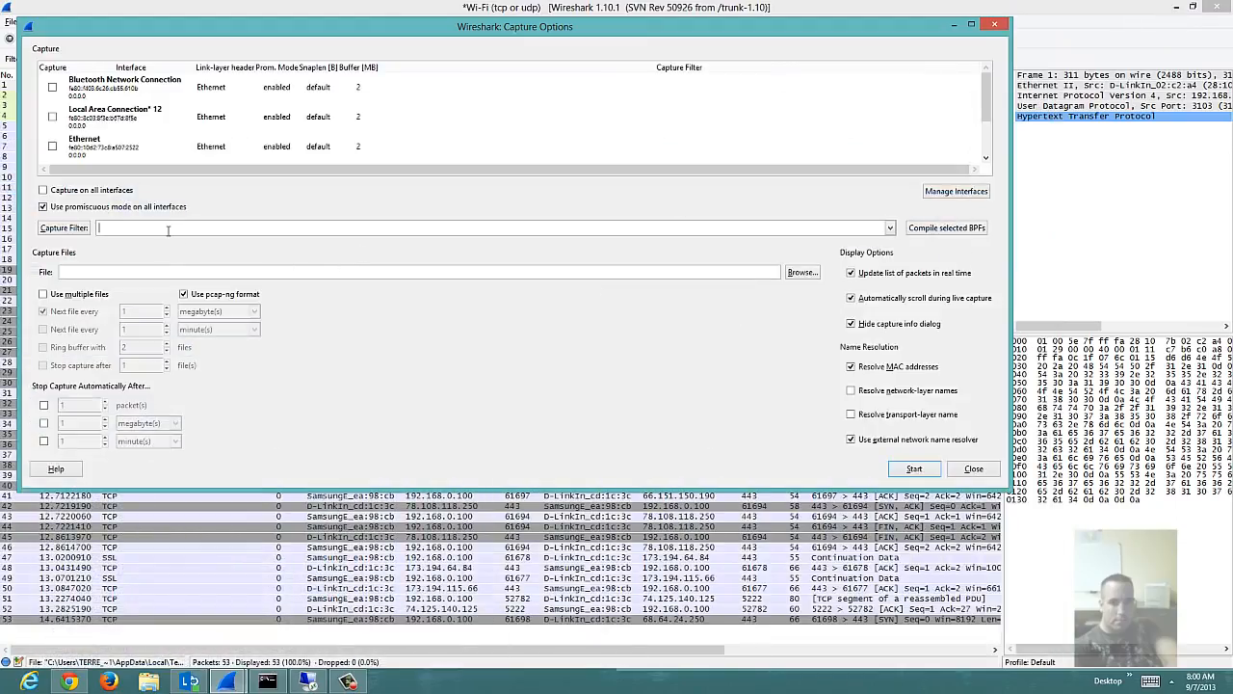
- In Wireshark's saved capture filters, set the filter string of "TCP or UDP port 80 (HTTP)" to port 5060
{"action": "left_click", "coordinate": [73, 232]}
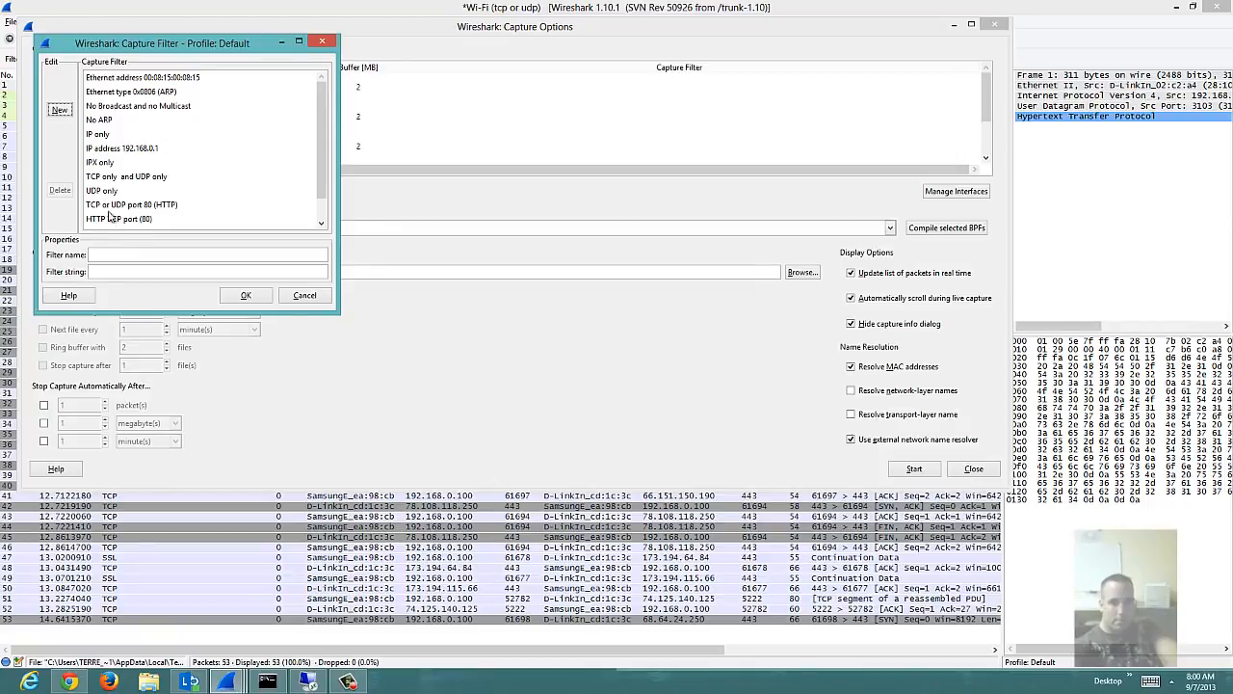
{"action": "left_click", "coordinate": [110, 205]}
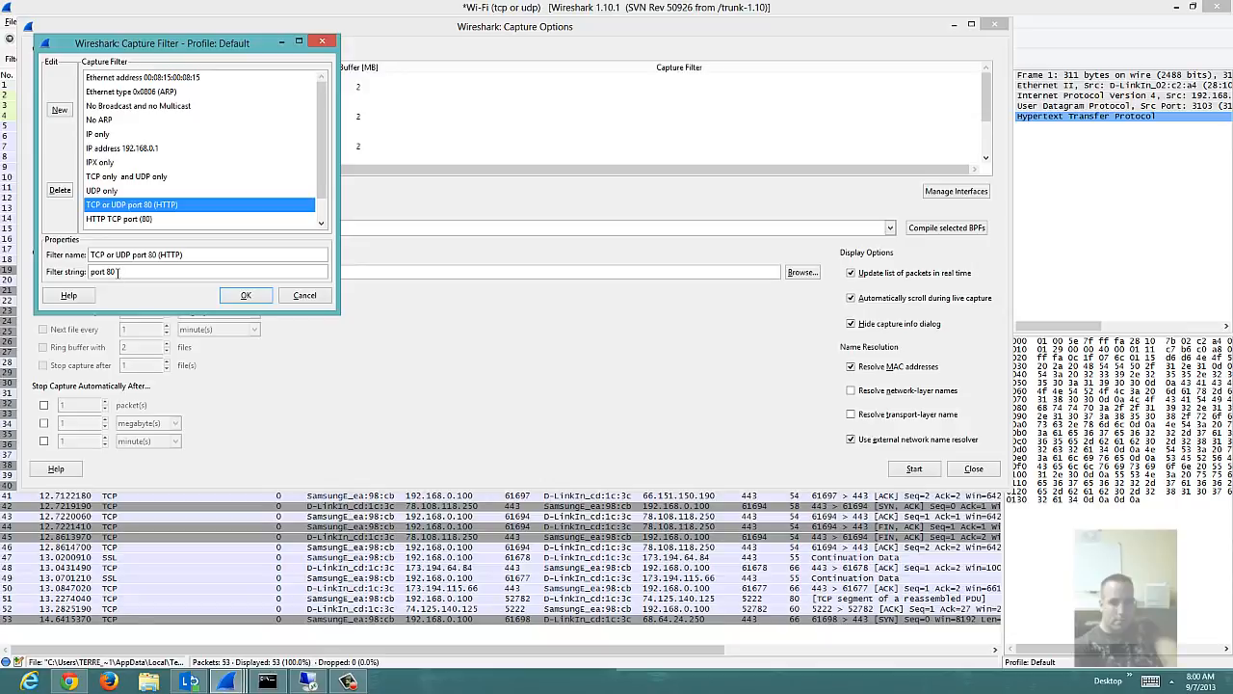
{"action": "left_click", "coordinate": [120, 272]}
{"action": "type", "text": "5060"}
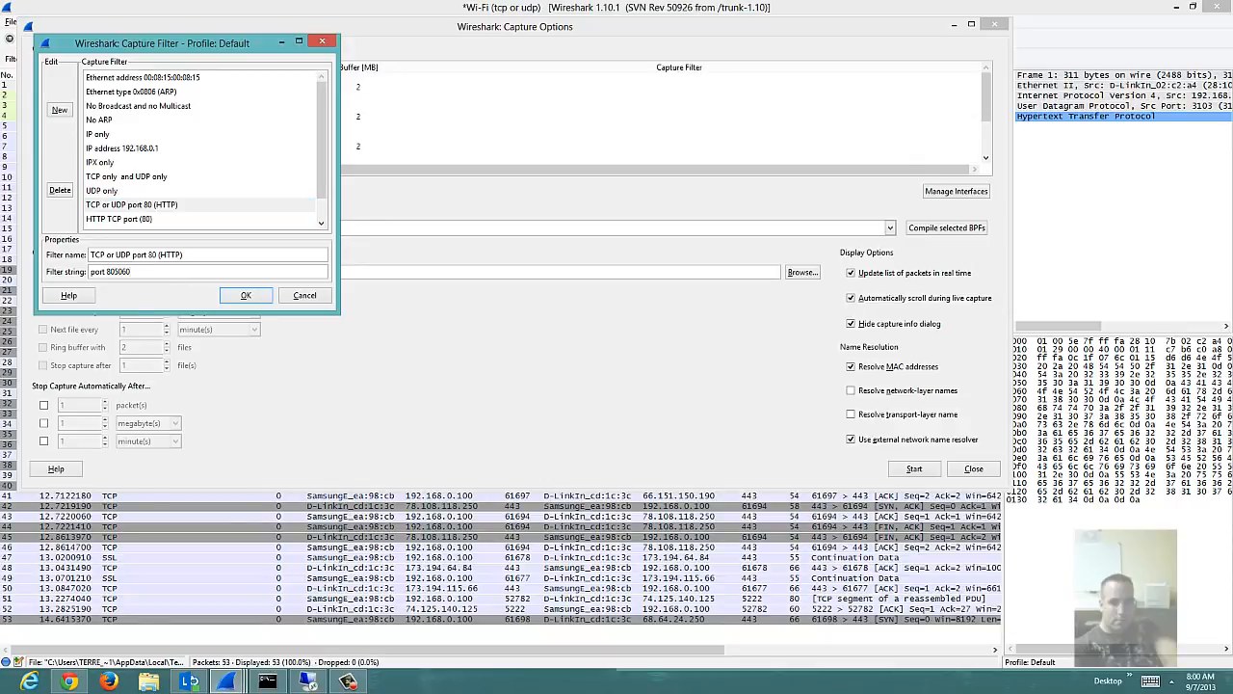
{"action": "key", "text": "BackSpace"}
{"action": "key", "text": "BackSpace"}
{"action": "key", "text": "BackSpace"}
{"action": "key", "text": "BackSpace"}
{"action": "key", "text": "BackSpace"}
{"action": "key", "text": "BackSpace"}
{"action": "key", "text": "BackSpace"}
{"action": "type", "text": "5060"}
- Rename the edited capture filter to SIP and apply it in the capture options
{"action": "left_click_drag", "start_coordinate": [183, 254], "coordinate": [6, 255]}
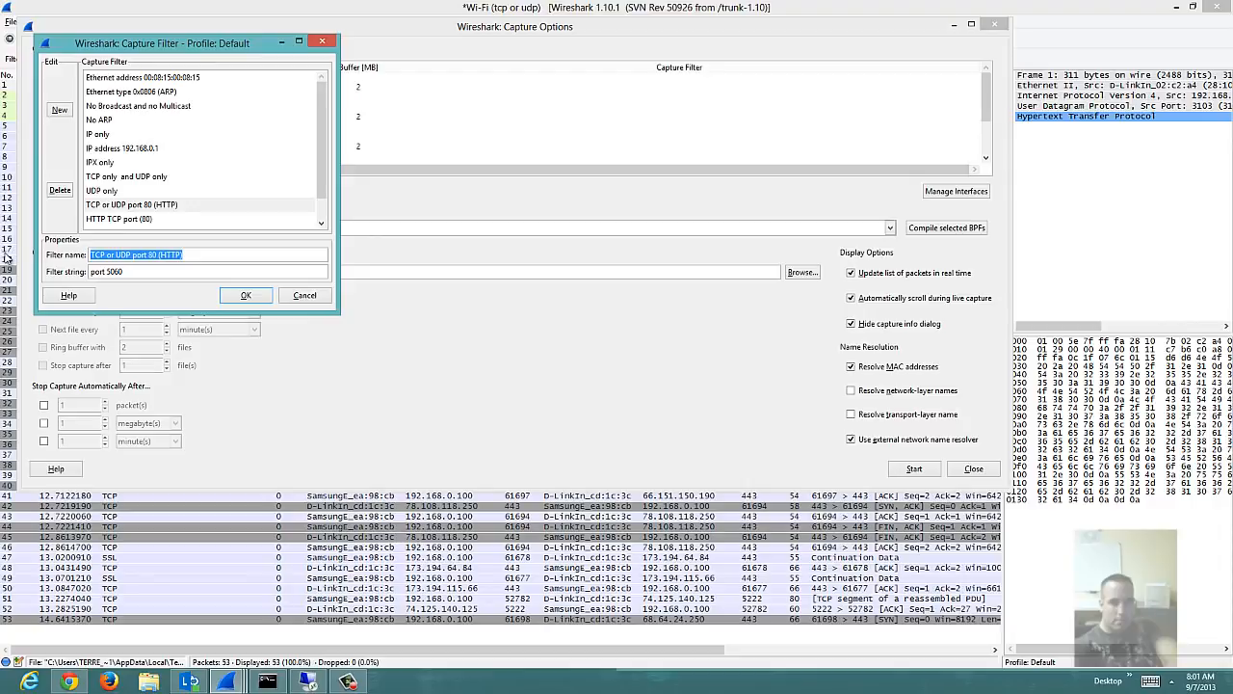
{"action": "type", "text": "SIP"}
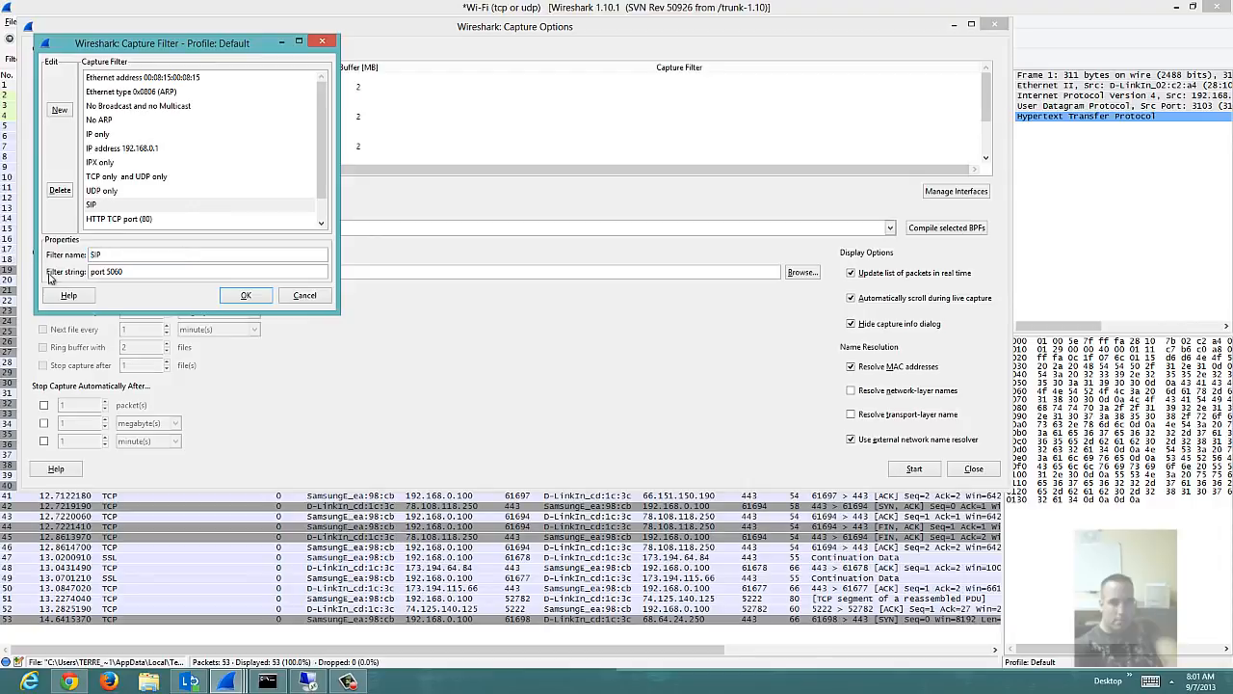
{"action": "left_click", "coordinate": [246, 295]}
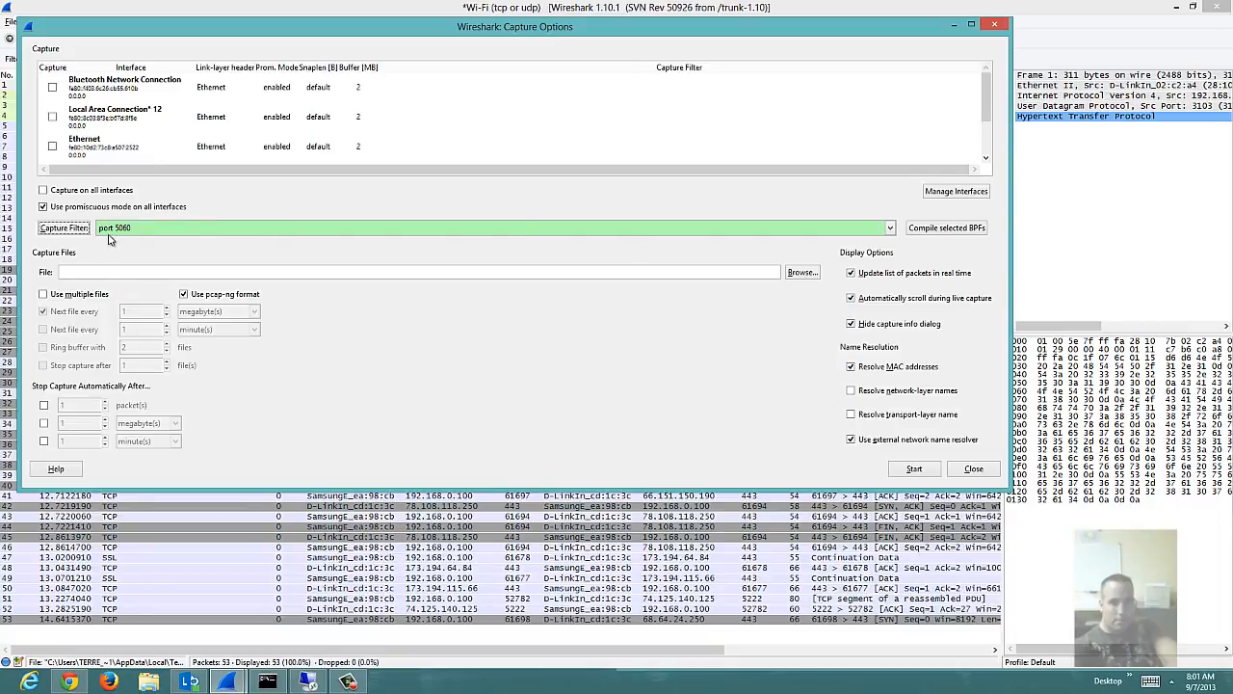
- Start a new Wi-Fi capture with the port 5060 capture filter, discarding the previously captured packets
{"action": "left_click", "coordinate": [914, 469]}
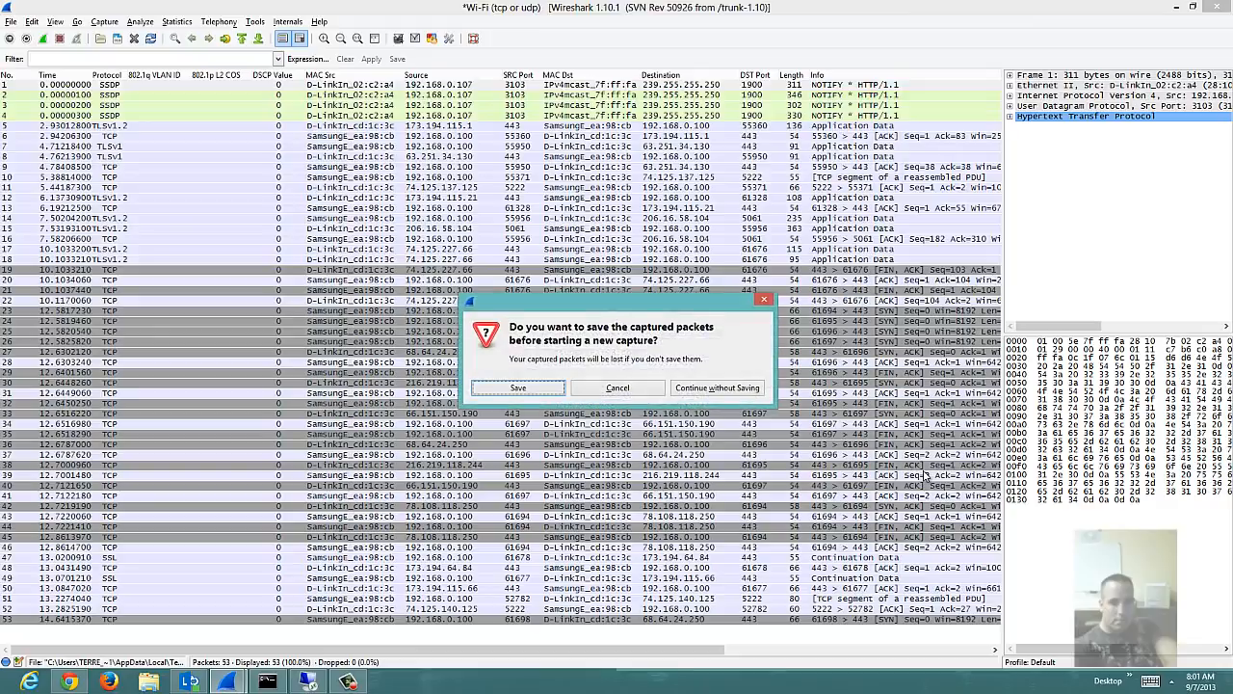
{"action": "left_click", "coordinate": [724, 395]}
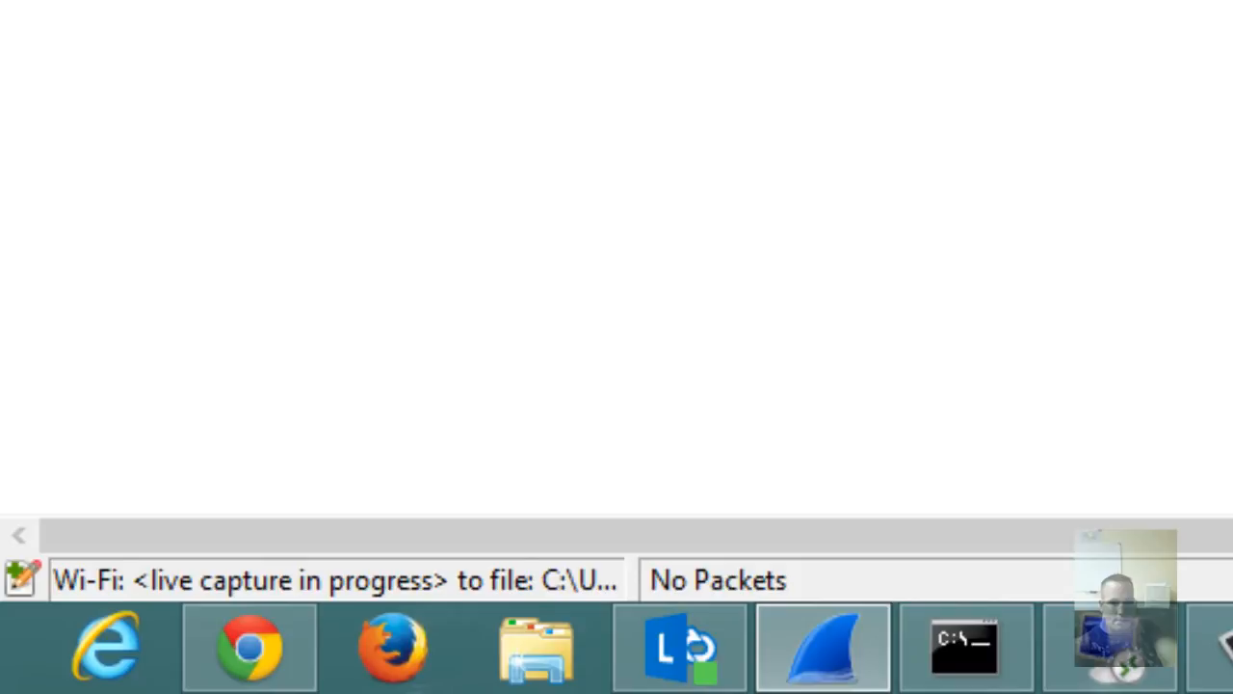
- Clear the port 5060 capture filter in the capture options and start a new unfiltered Wi-Fi capture without saving
{"action": "left_click", "coordinate": [104, 21]}
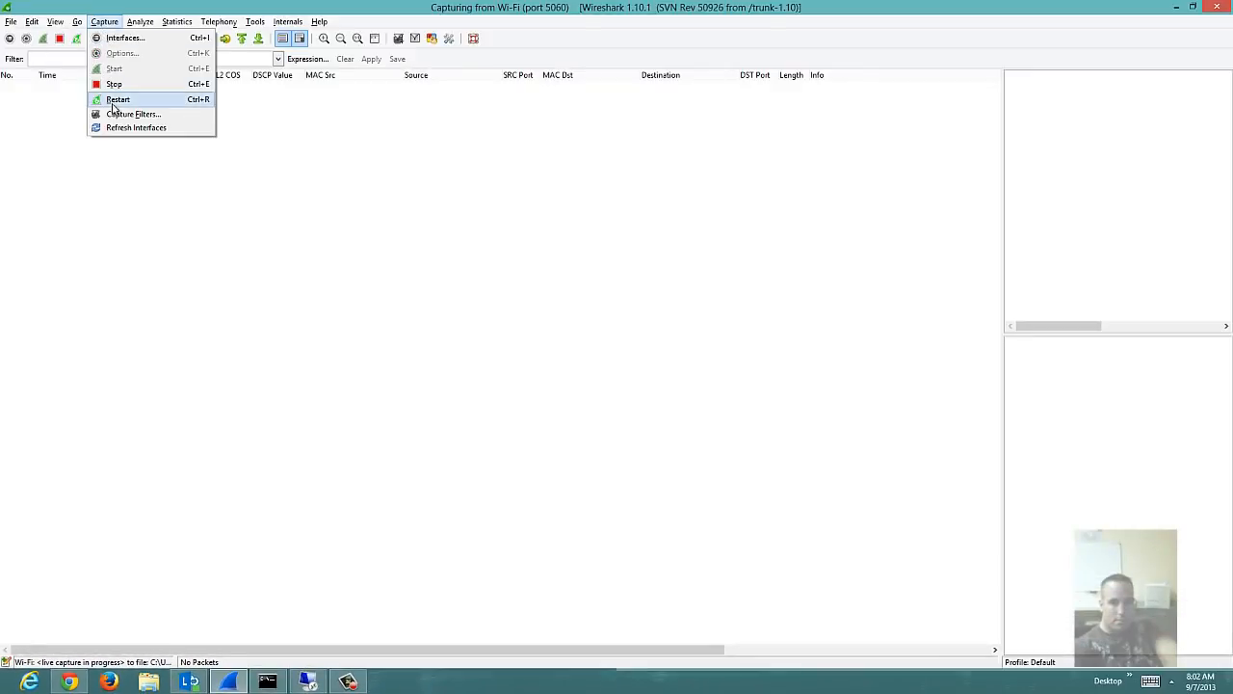
{"action": "left_click", "coordinate": [121, 39]}
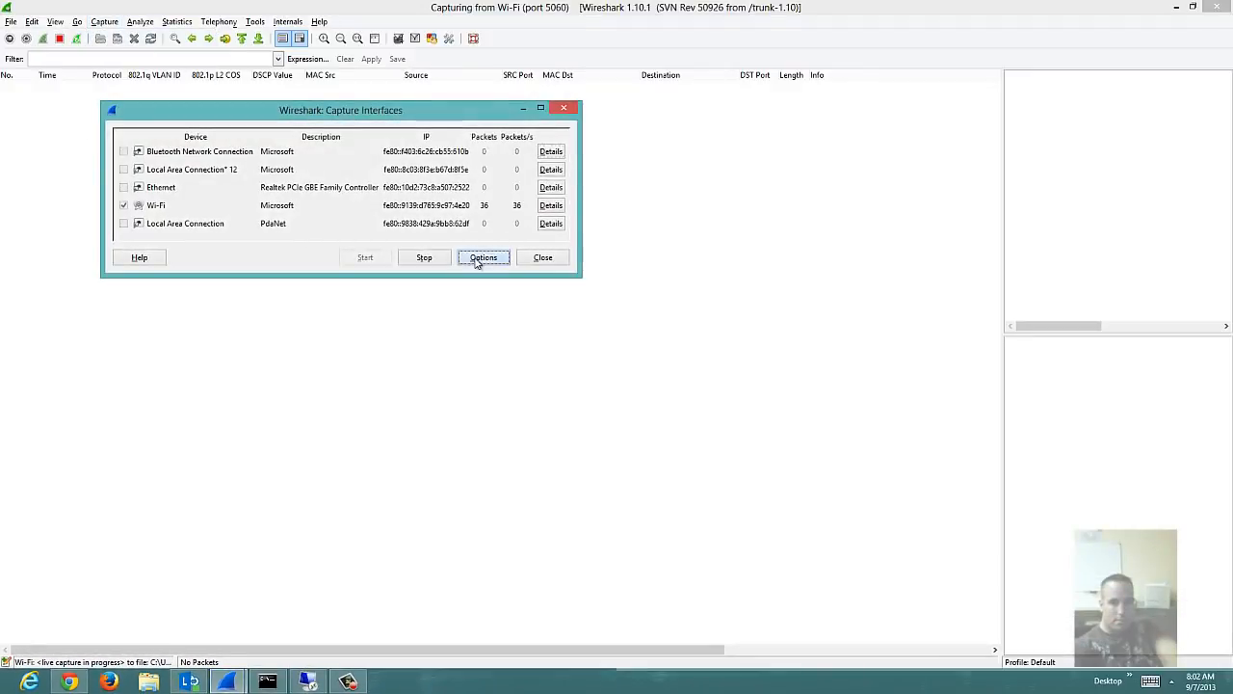
{"action": "left_click", "coordinate": [483, 257]}
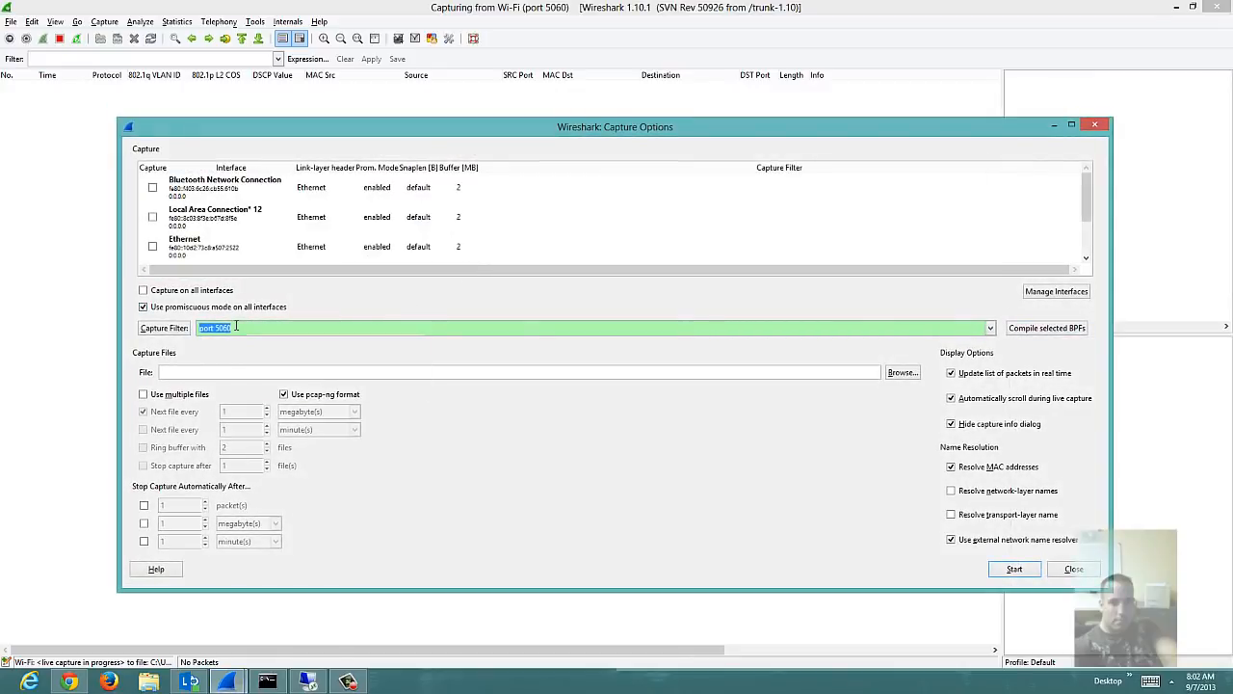
{"action": "key", "text": "BackSpace"}
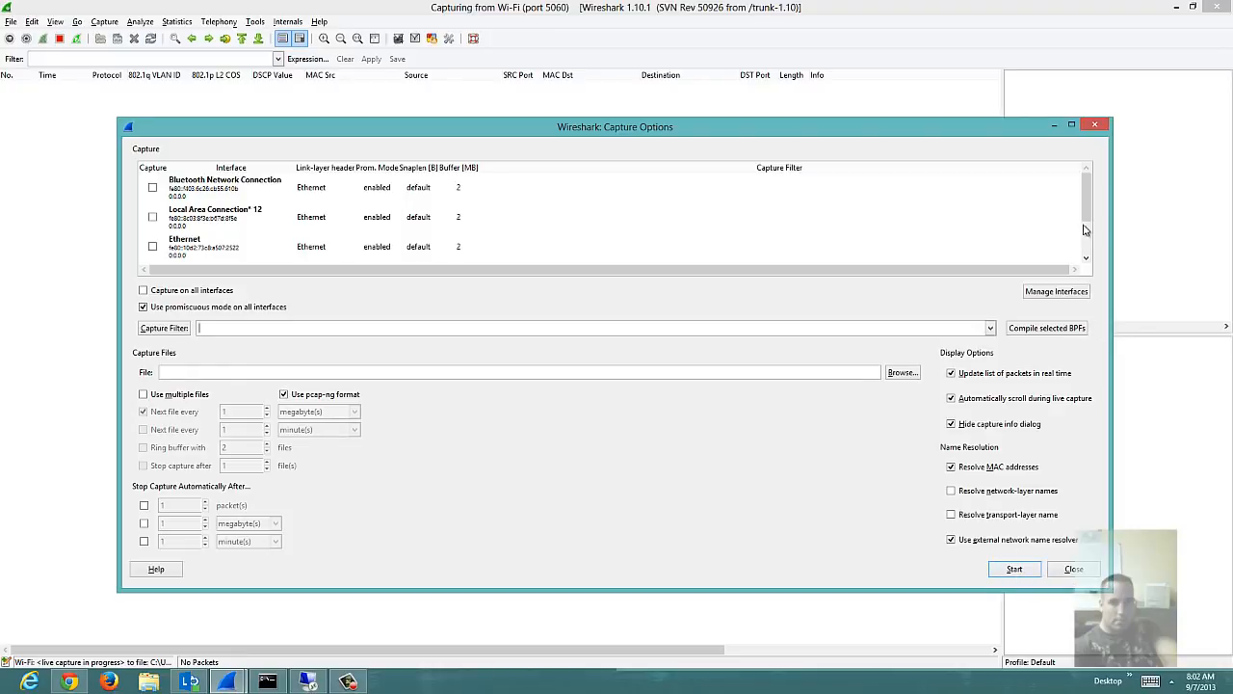
{"action": "left_click_drag", "start_coordinate": [1084, 215], "coordinate": [1083, 255]}
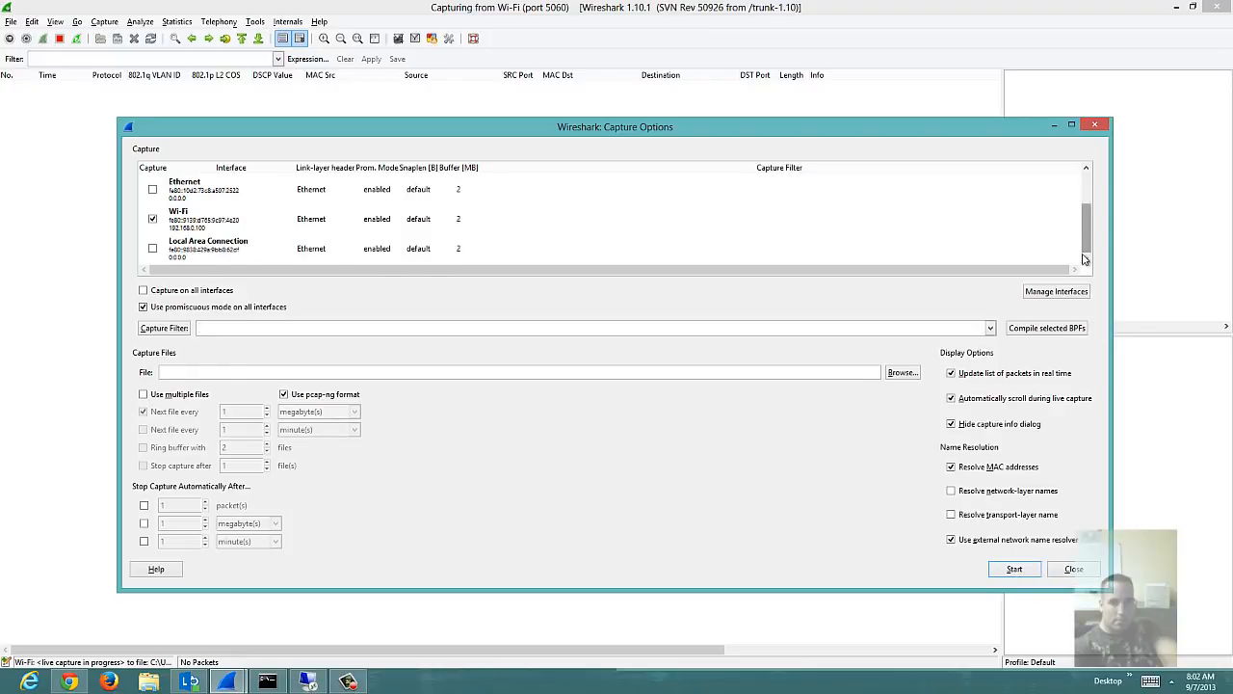
{"action": "left_click", "coordinate": [1015, 568]}
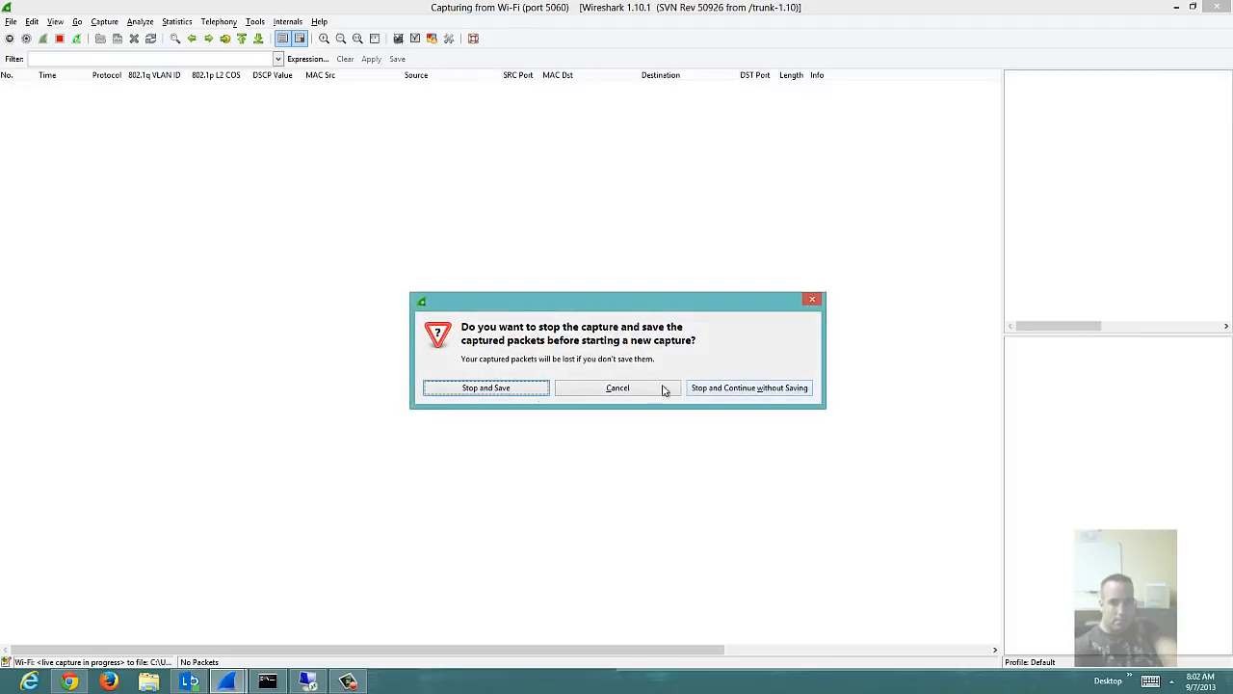
{"action": "left_click", "coordinate": [703, 389]}
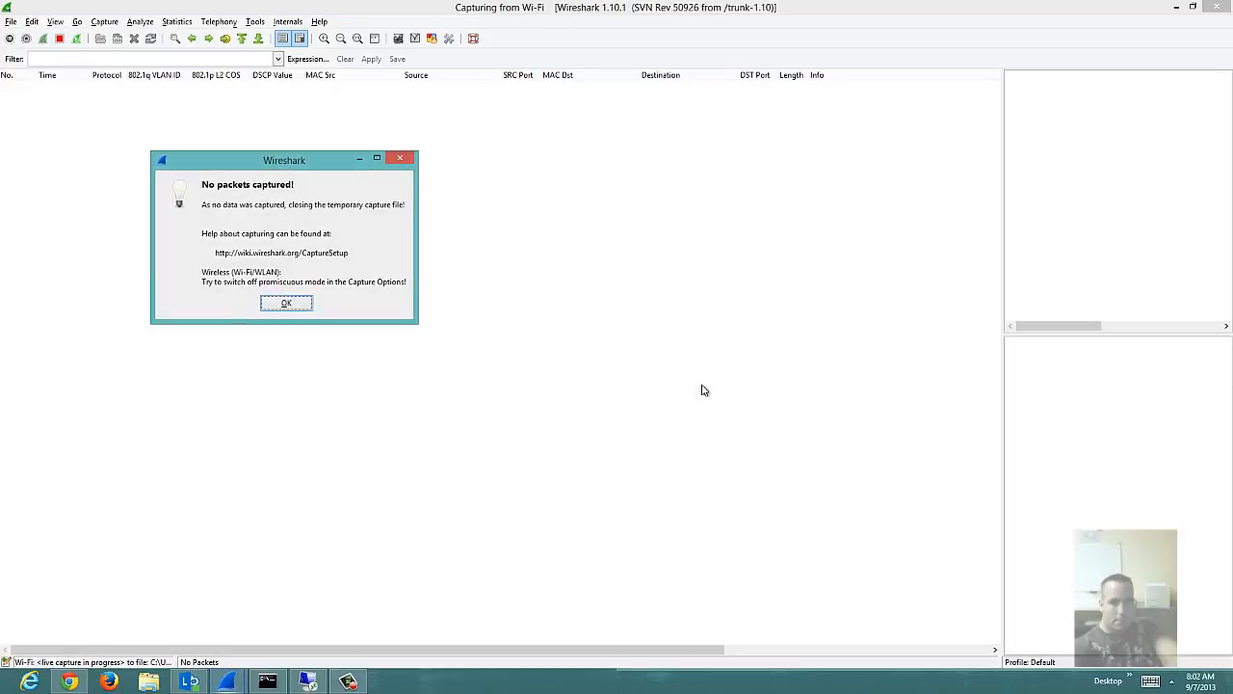
{"action": "left_click", "coordinate": [273, 303]}
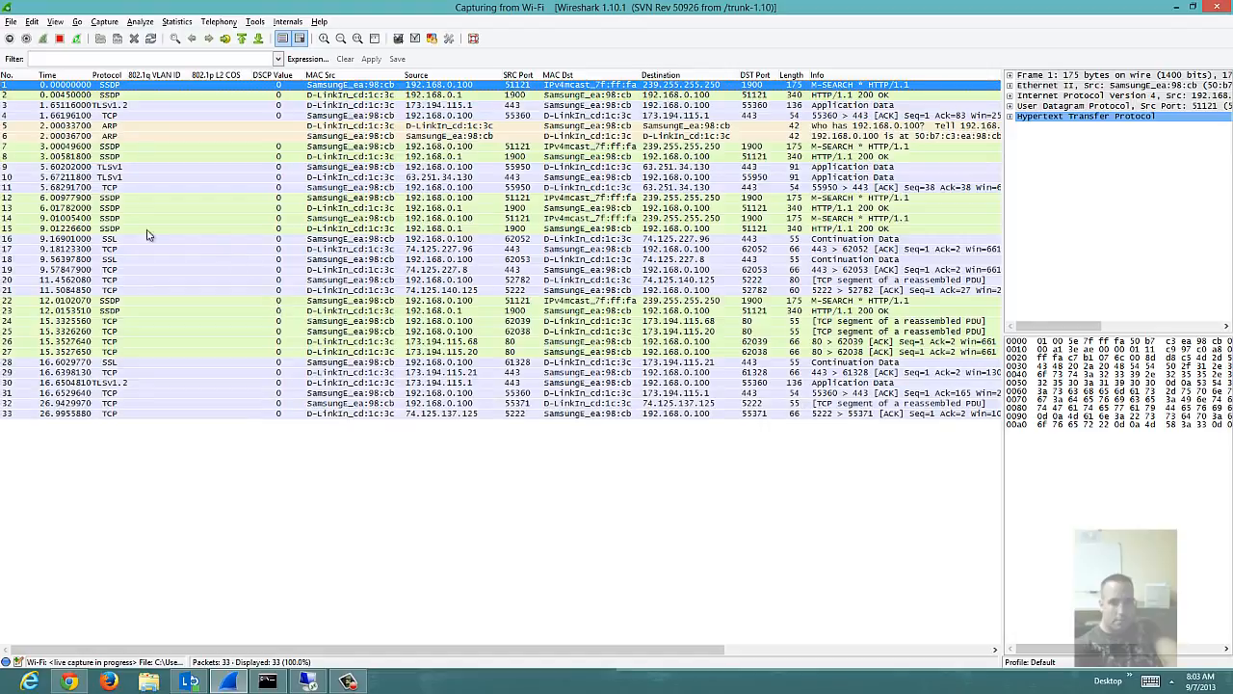
- Stop the running capture and apply the display filter tcp.port == 80 to the packet list
{"action": "left_click", "coordinate": [59, 40]}
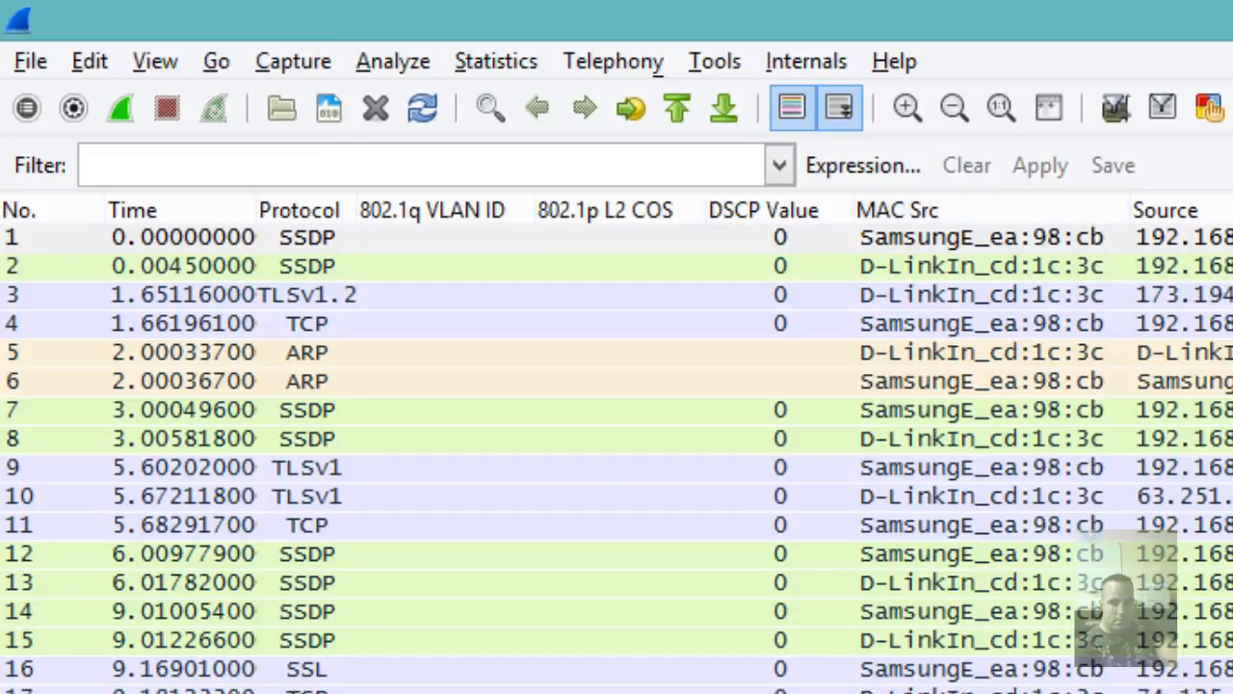
{"action": "left_click", "coordinate": [3, 688]}
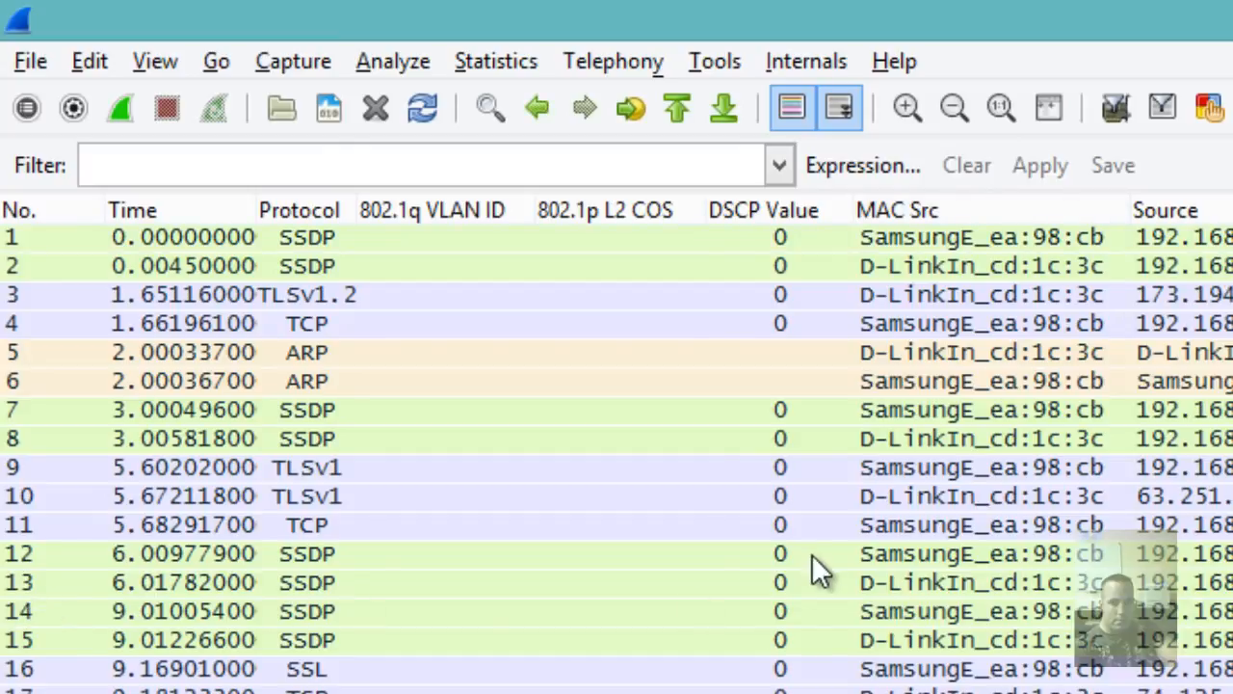
{"action": "left_click", "coordinate": [579, 159]}
{"action": "type", "text": "tcp"}
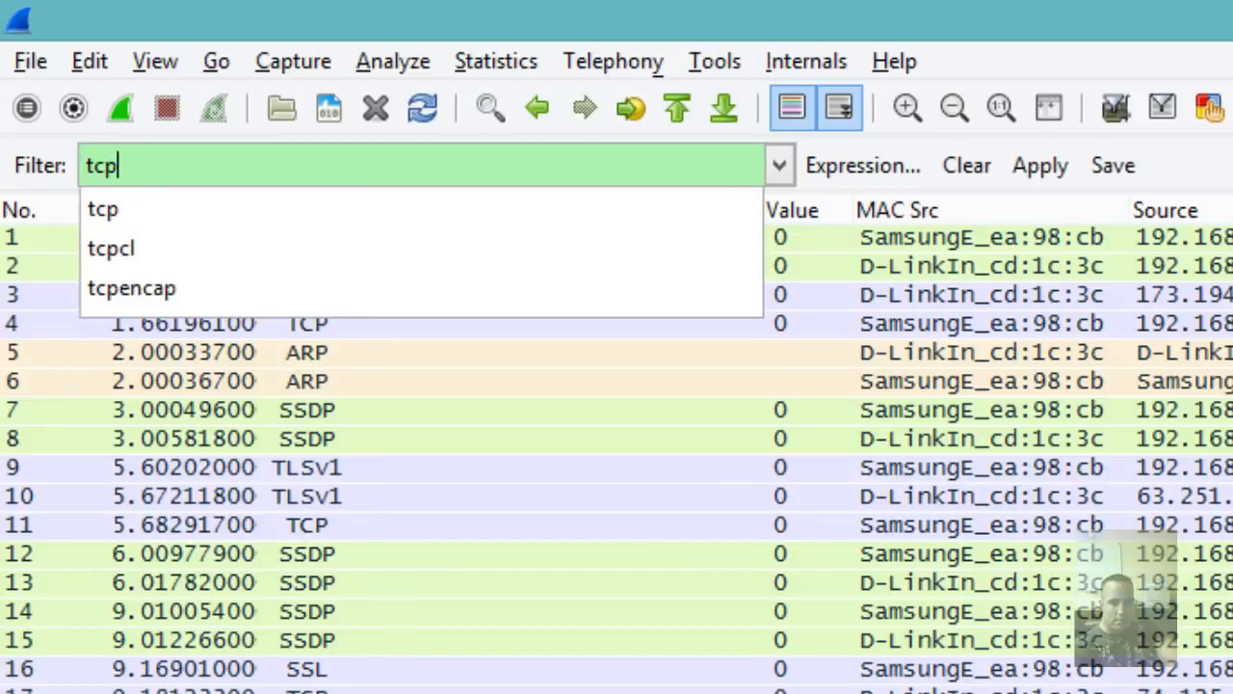
{"action": "type", "text": "."}
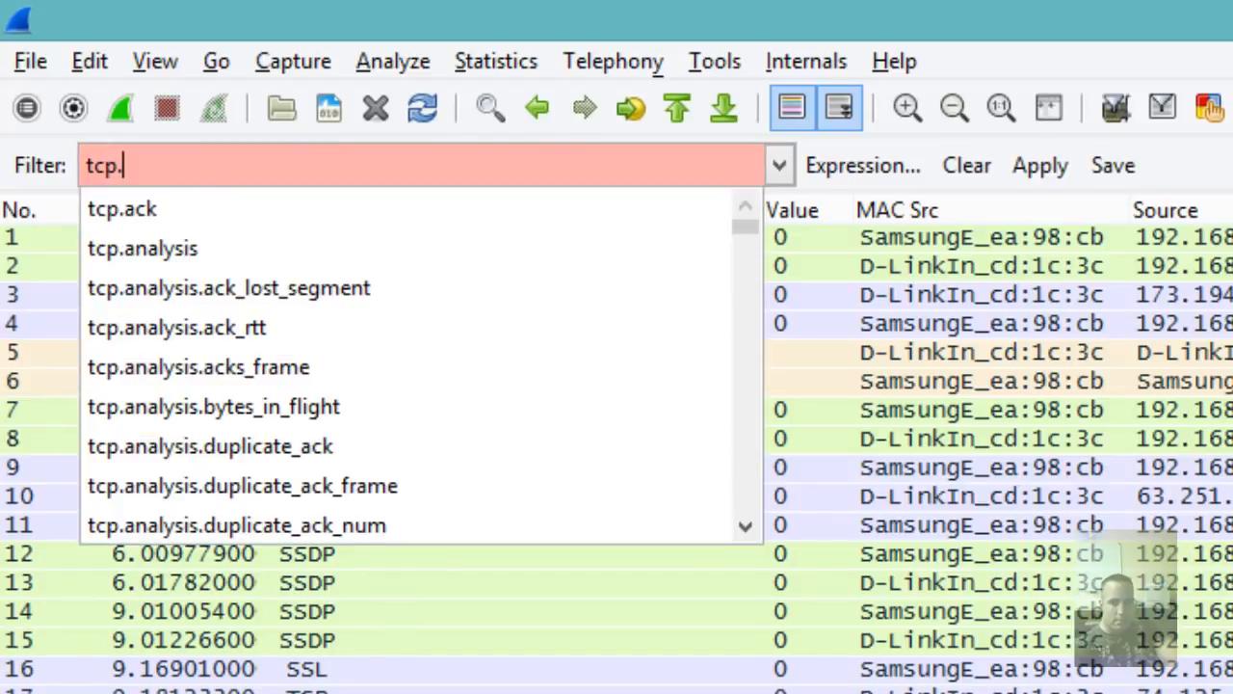
{"action": "type", "text": "po"}
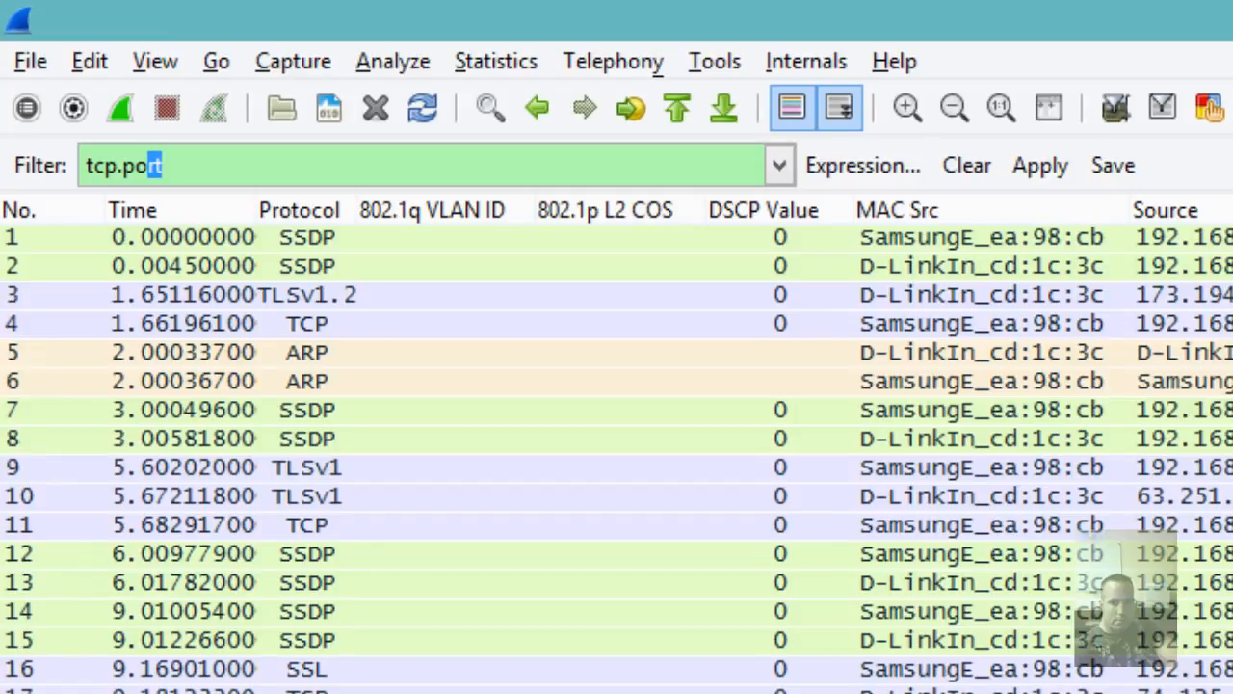
{"action": "type", "text": "rt == 80"}
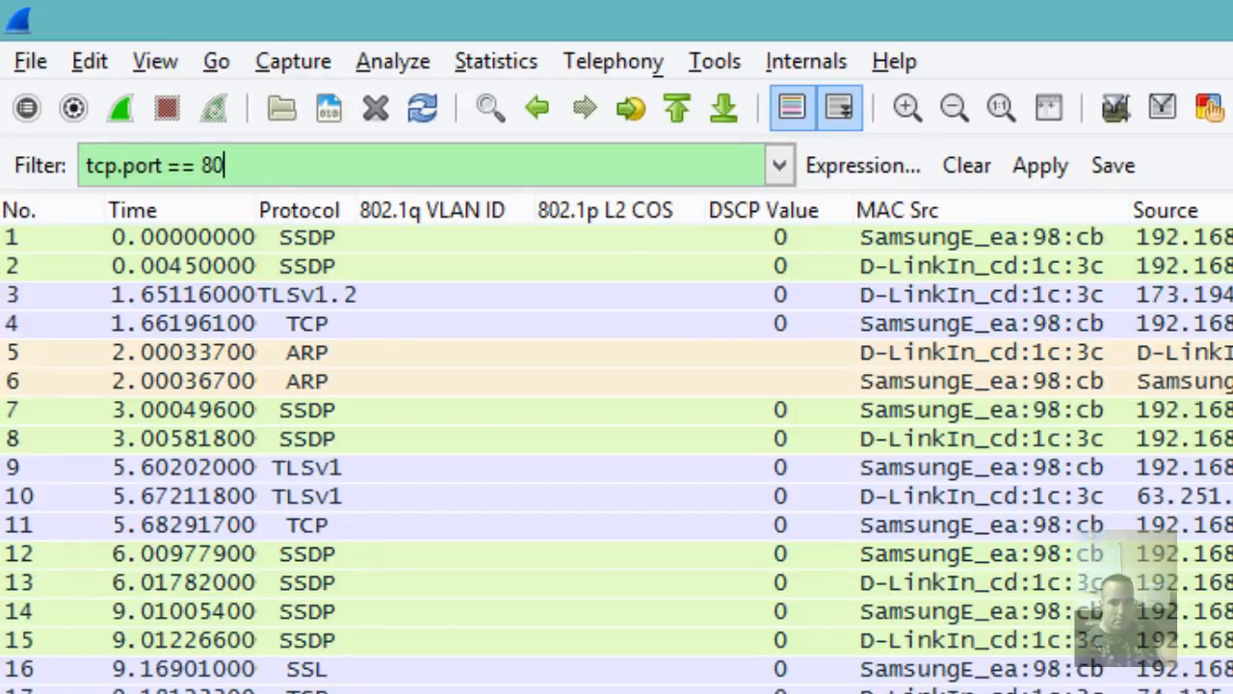
{"action": "key", "text": "Return"}
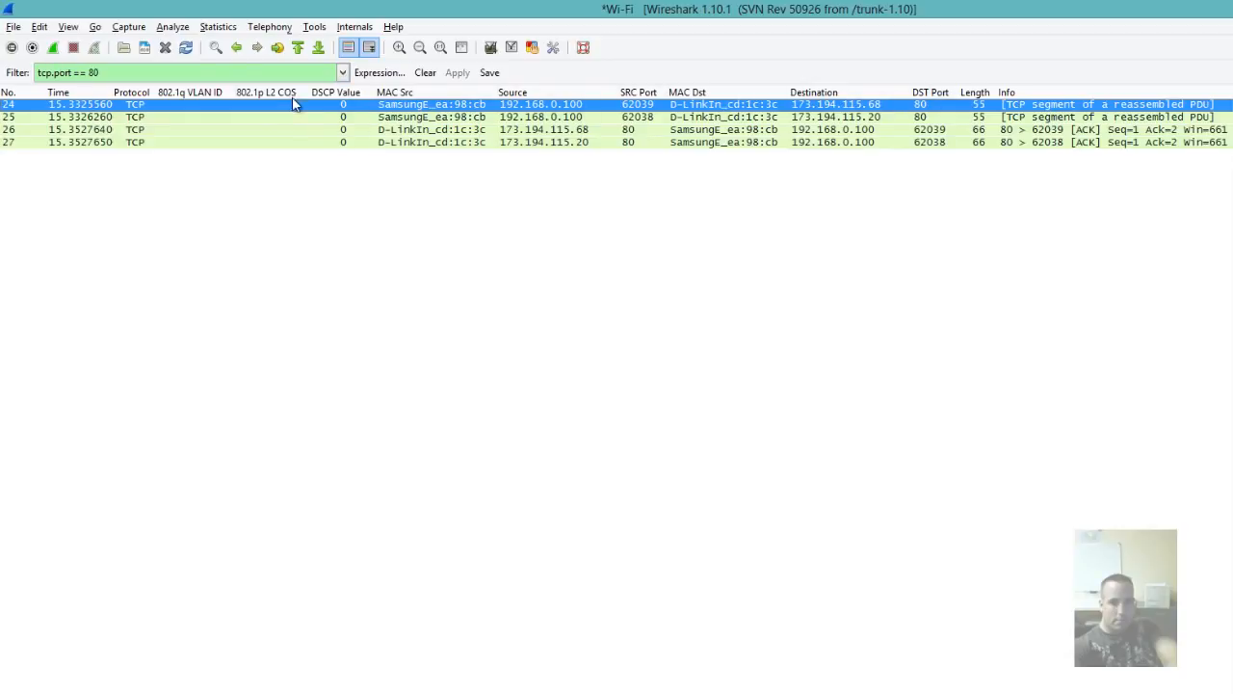
- Negate the display filter to !tcp.port == 80 and apply it to exclude port 80 traffic
{"action": "left_click", "coordinate": [111, 74]}
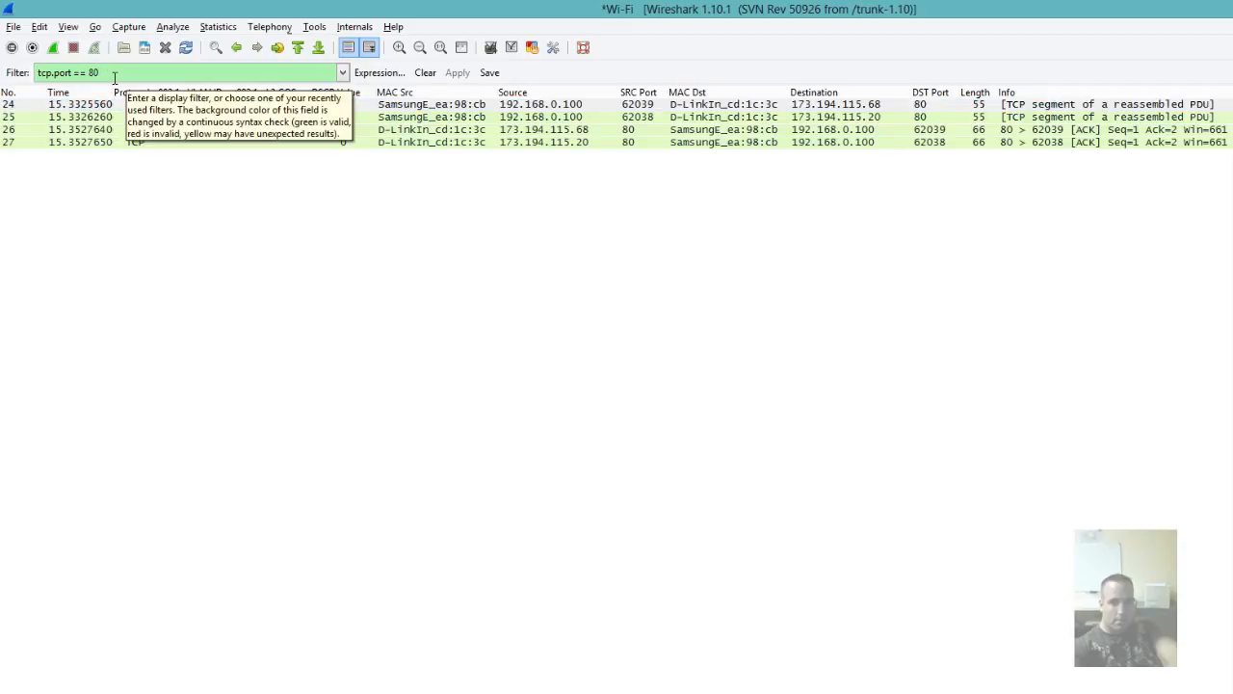
{"action": "key", "text": "Left"}
{"action": "key", "text": "Left"}
{"action": "key", "text": "Left"}
{"action": "key", "text": "Left"}
{"action": "key", "text": "Left"}
{"action": "key", "text": "Left"}
{"action": "key", "text": "Left"}
{"action": "key", "text": "Left"}
{"action": "key", "text": "Left"}
{"action": "key", "text": "Left"}
{"action": "key", "text": "Left"}
{"action": "key", "text": "Left"}
{"action": "key", "text": "Left"}
{"action": "key", "text": "Left"}
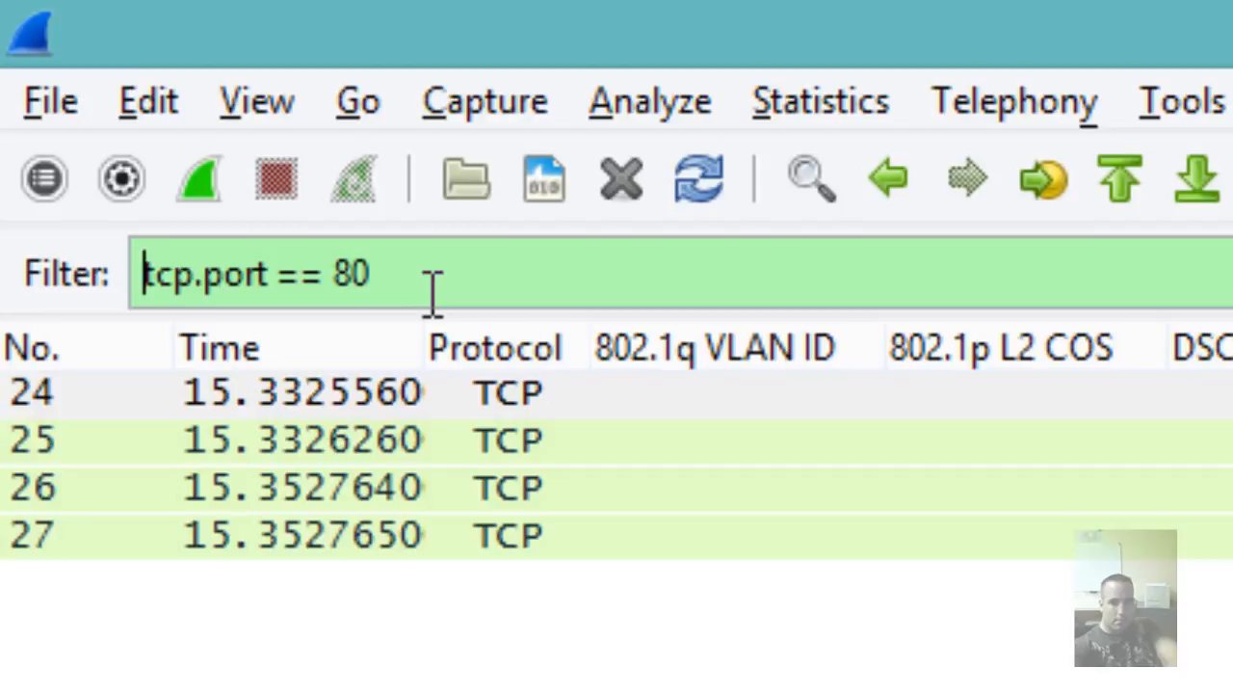
{"action": "type", "text": "!"}
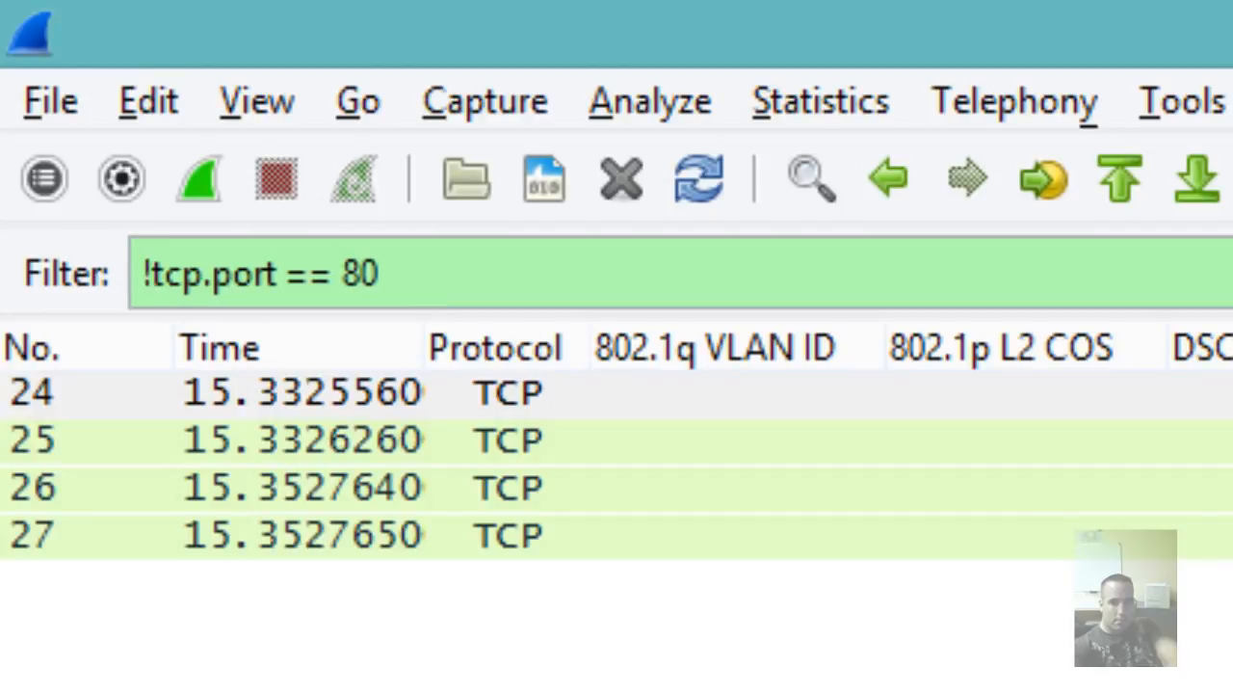
{"action": "key", "text": "Return"}
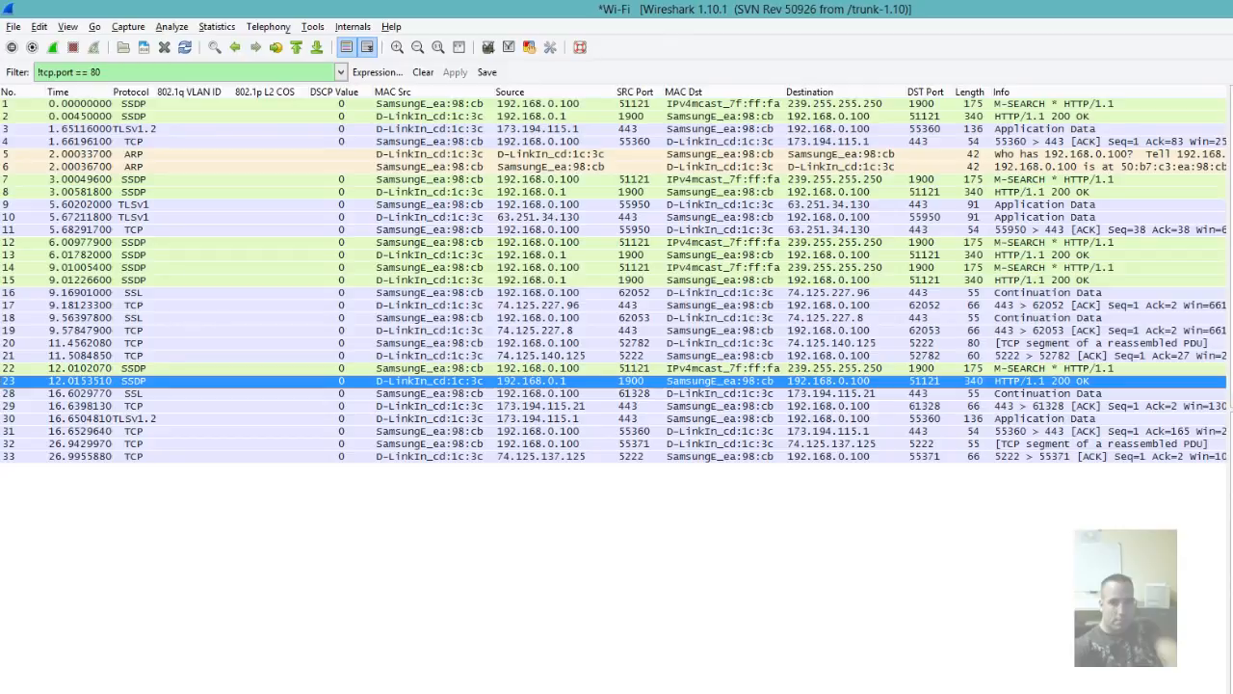
- Start a new live capture, continuing without saving the captured packets
{"action": "left_click", "coordinate": [124, 26]}
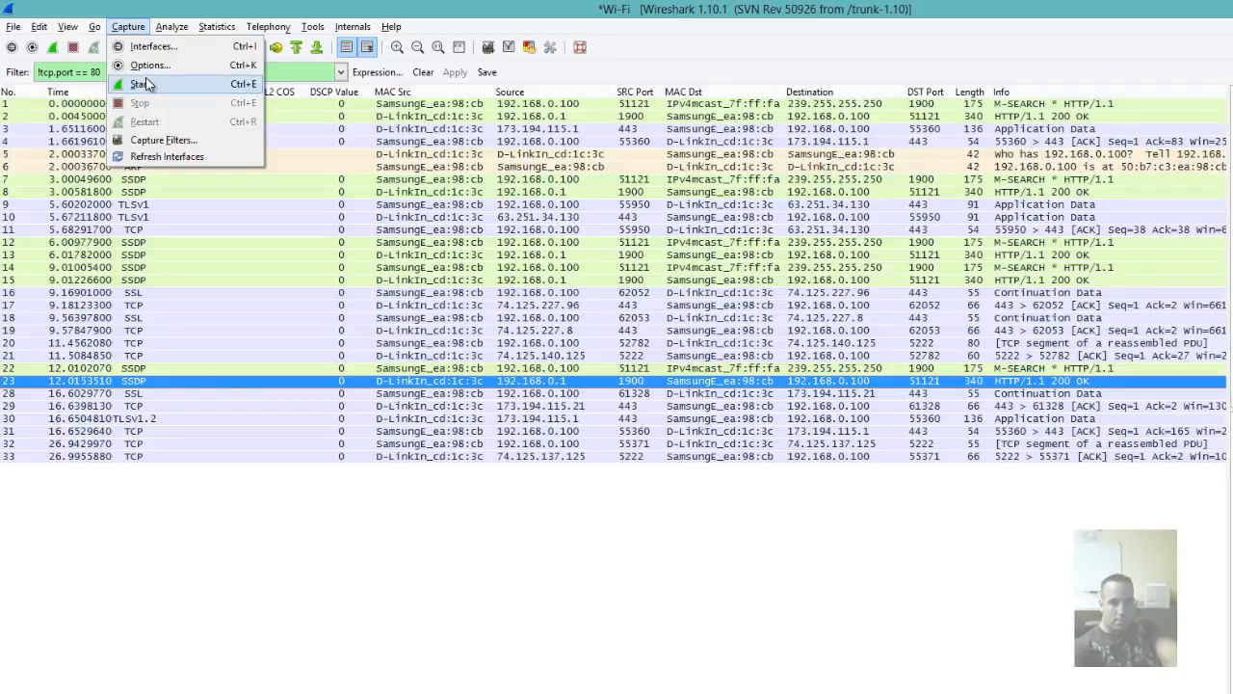
{"action": "left_click", "coordinate": [141, 84]}
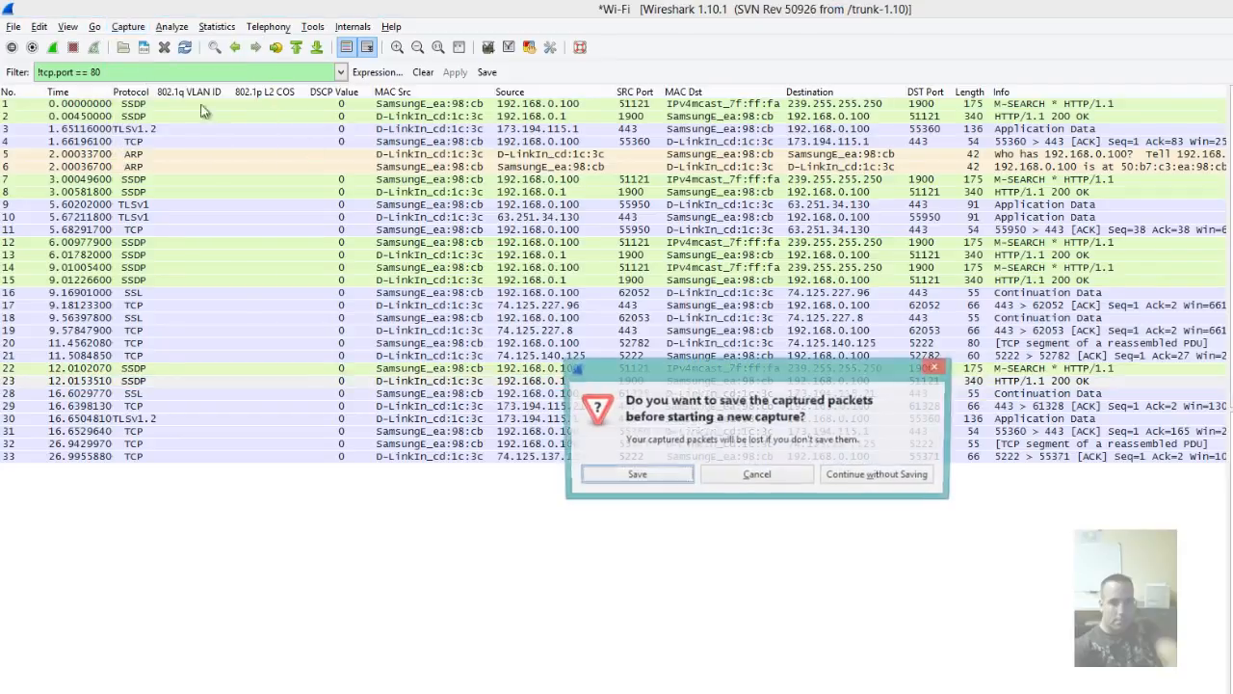
{"action": "left_click", "coordinate": [856, 477]}
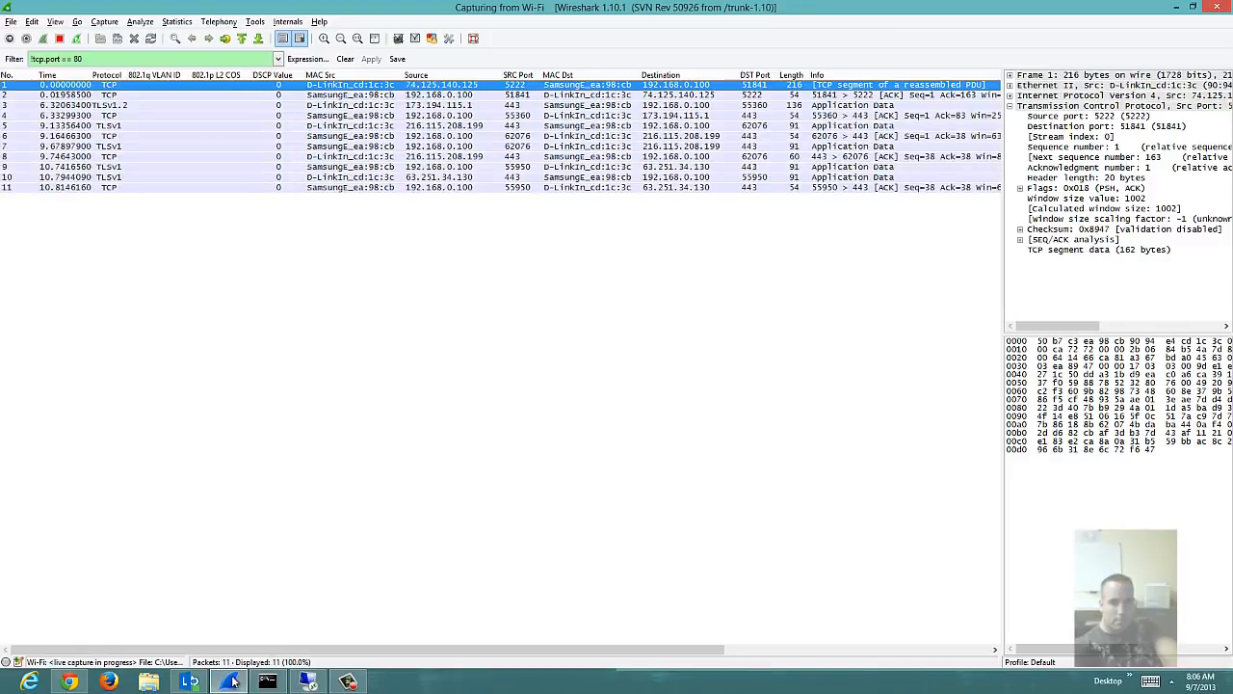
- Remove the negation from the display filter so it reads tcp.port == 80, and apply it to the live capture
{"action": "mouse_move", "coordinate": [232, 681]}
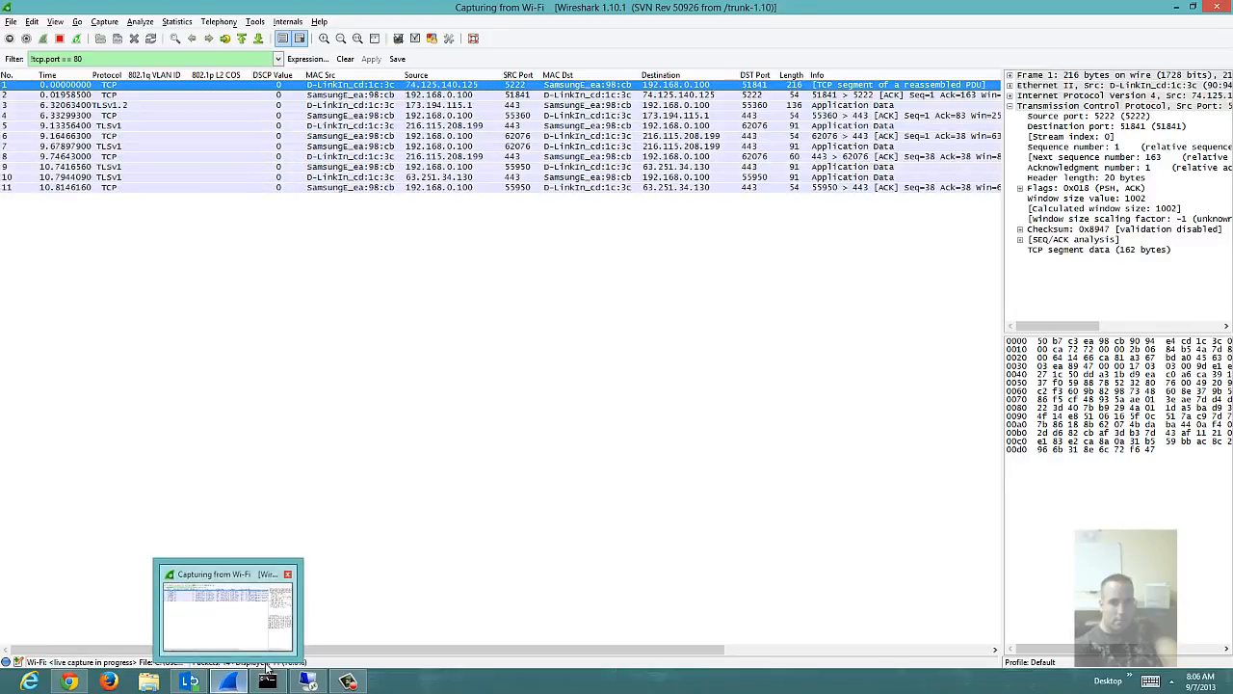
{"action": "left_click", "coordinate": [35, 60]}
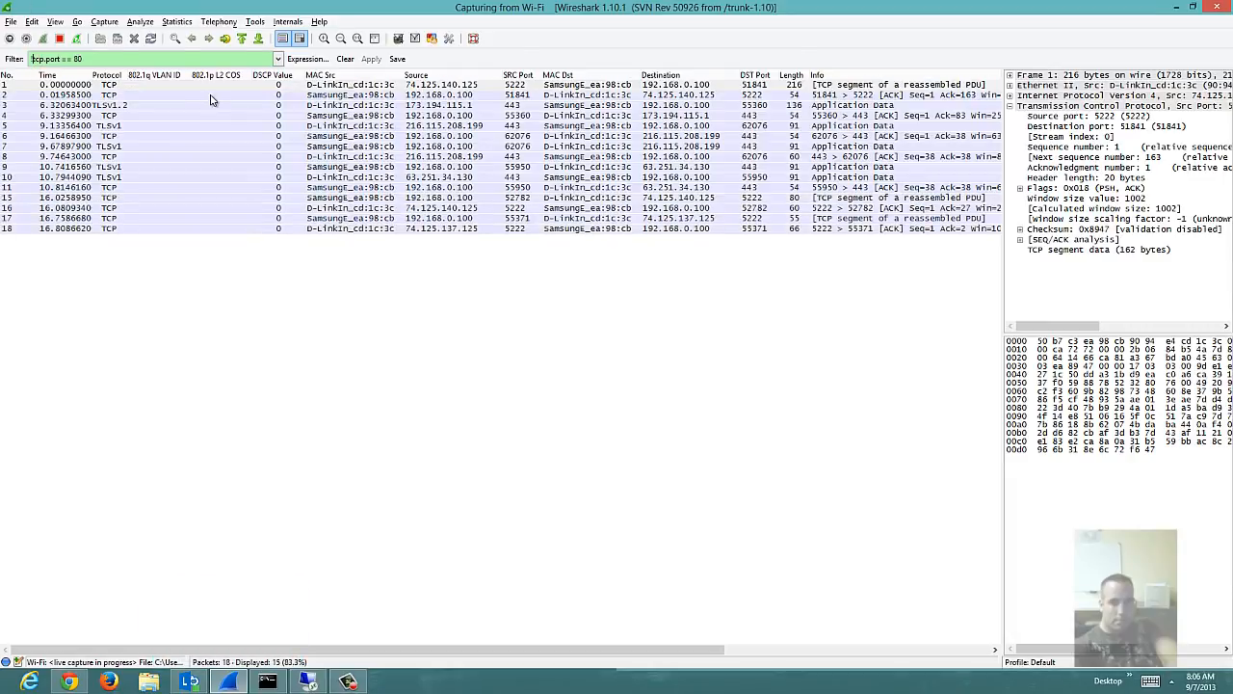
{"action": "key", "text": "BackSpace"}
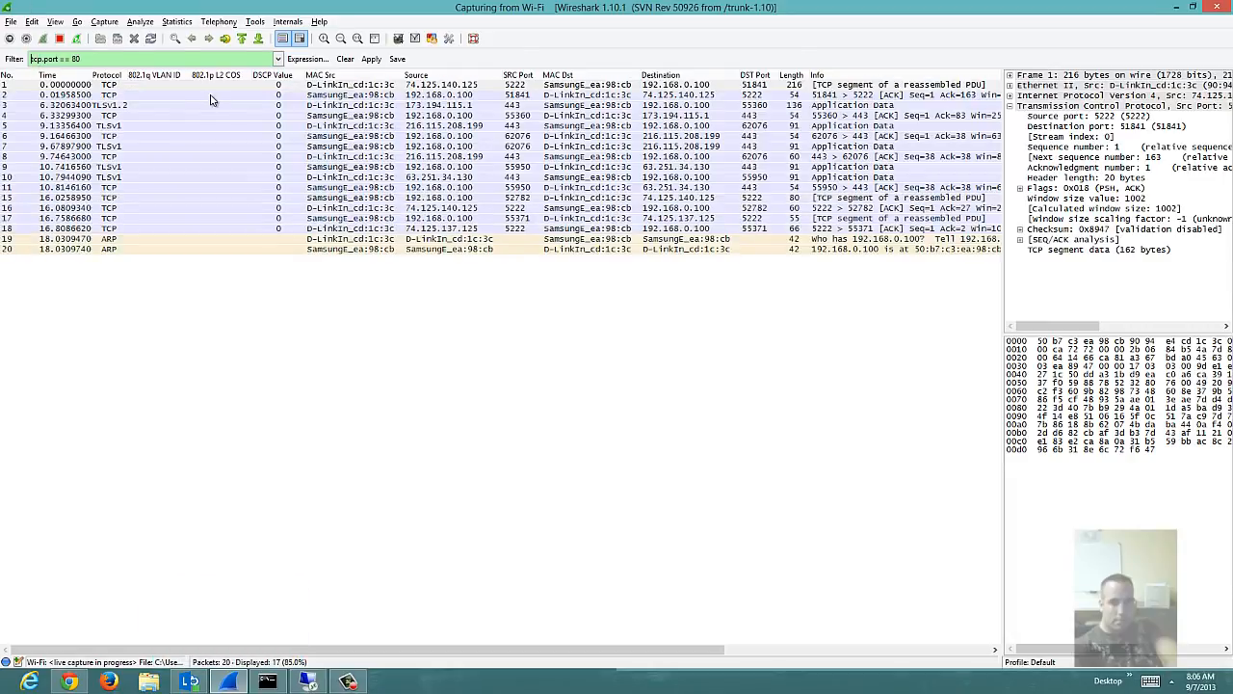
{"action": "key", "text": "Return"}
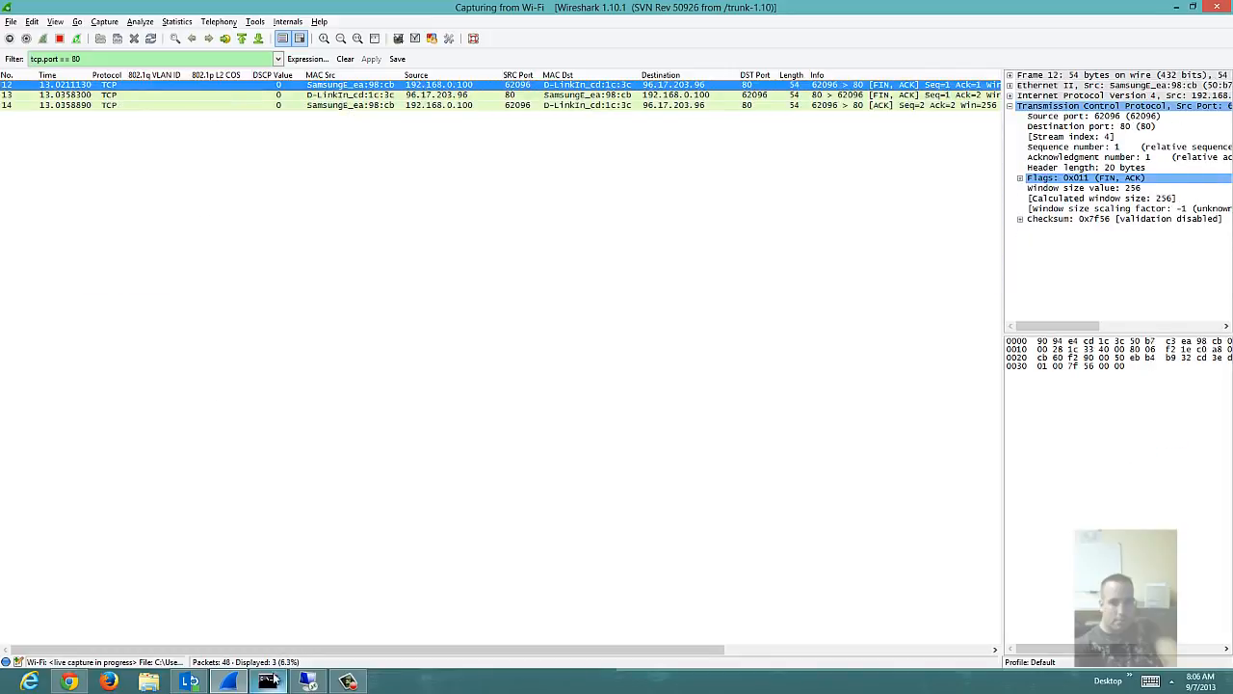
- Replace the display filter with icmp and apply it to the live capture
{"action": "mouse_move", "coordinate": [249, 676]}
{"action": "left_click", "coordinate": [95, 57]}
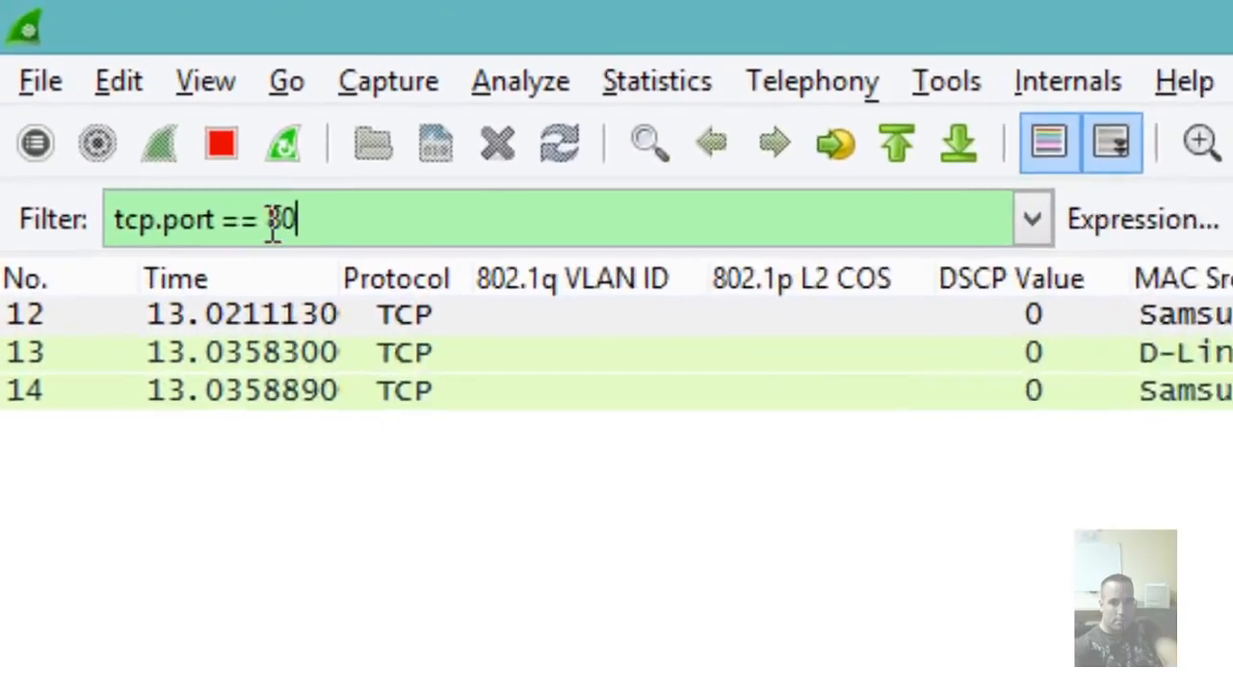
{"action": "left_click_drag", "start_coordinate": [141, 115], "coordinate": [17, 117]}
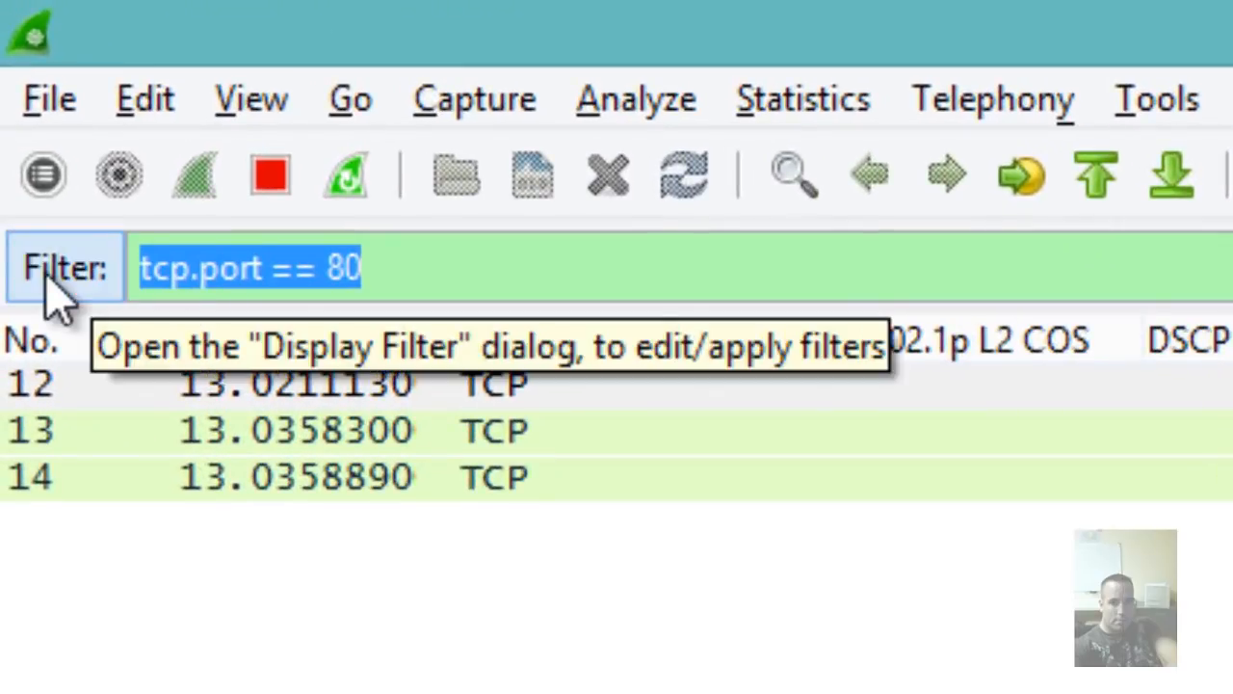
{"action": "type", "text": "icmp"}
{"action": "key", "text": "Return"}
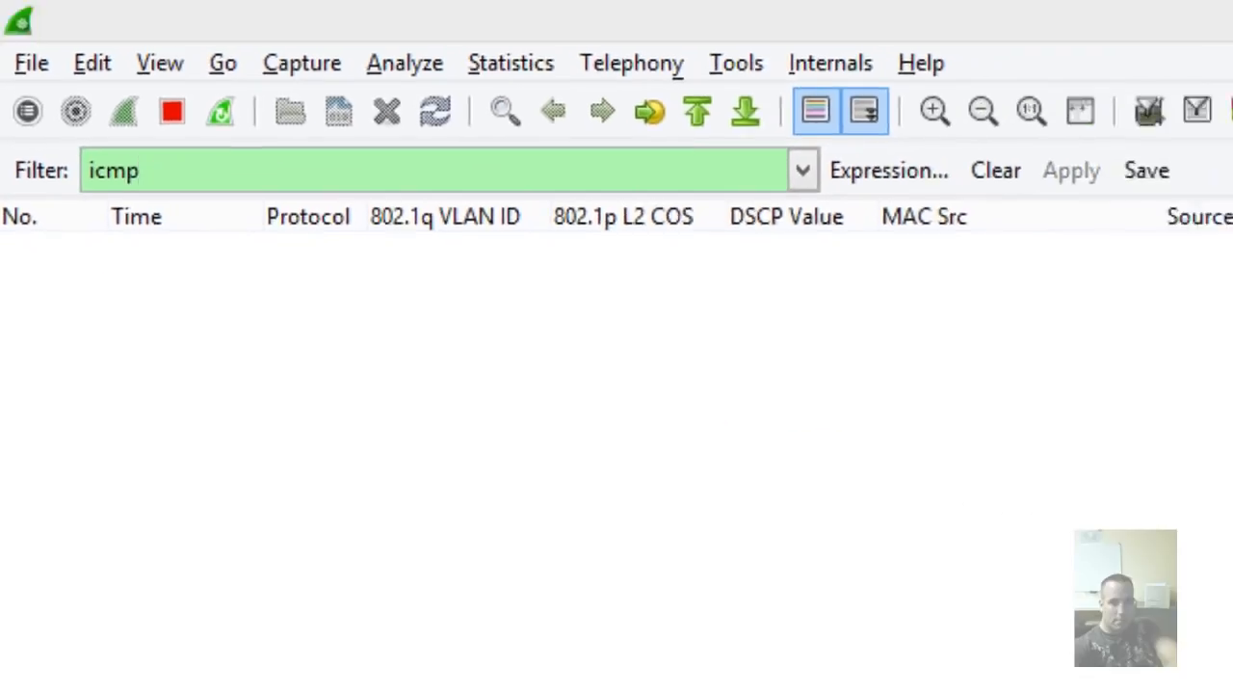
- Open a Command Prompt with cmd and start a continuous ping by running ping 8.8.8.8 -t
{"action": "left_click", "coordinate": [42, 671]}
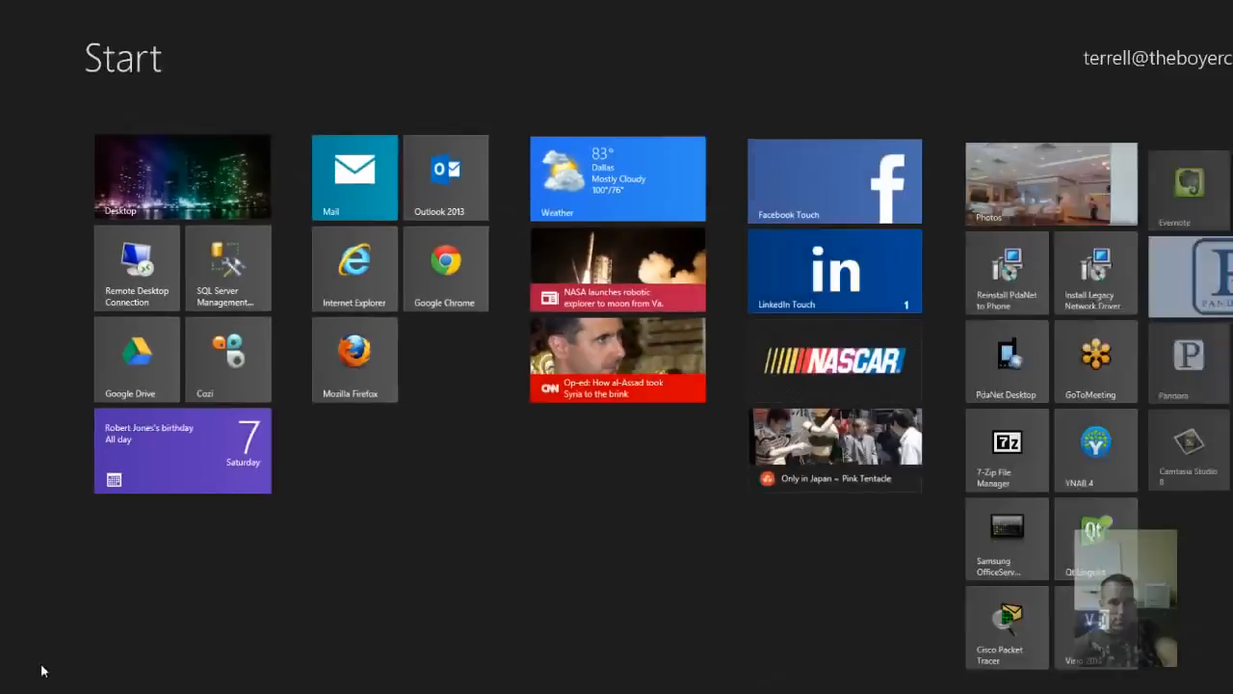
{"action": "type", "text": "cmd"}
{"action": "key", "text": "Return"}
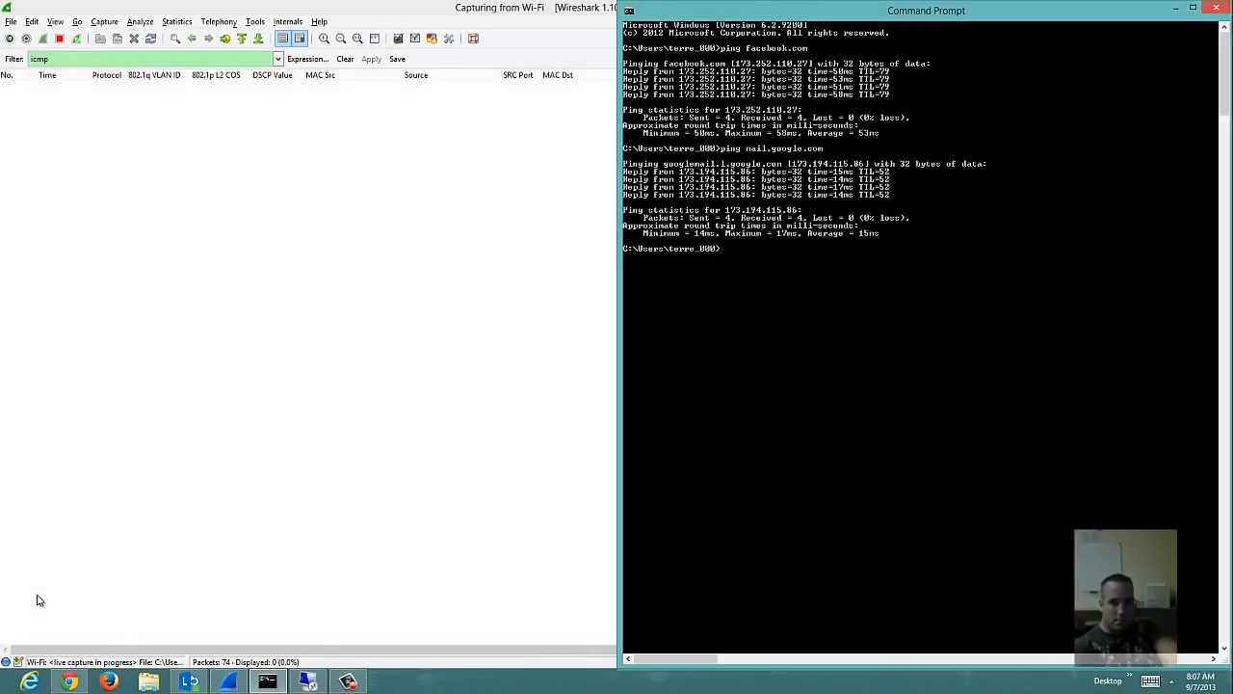
{"action": "type", "text": "ping 8.8."}
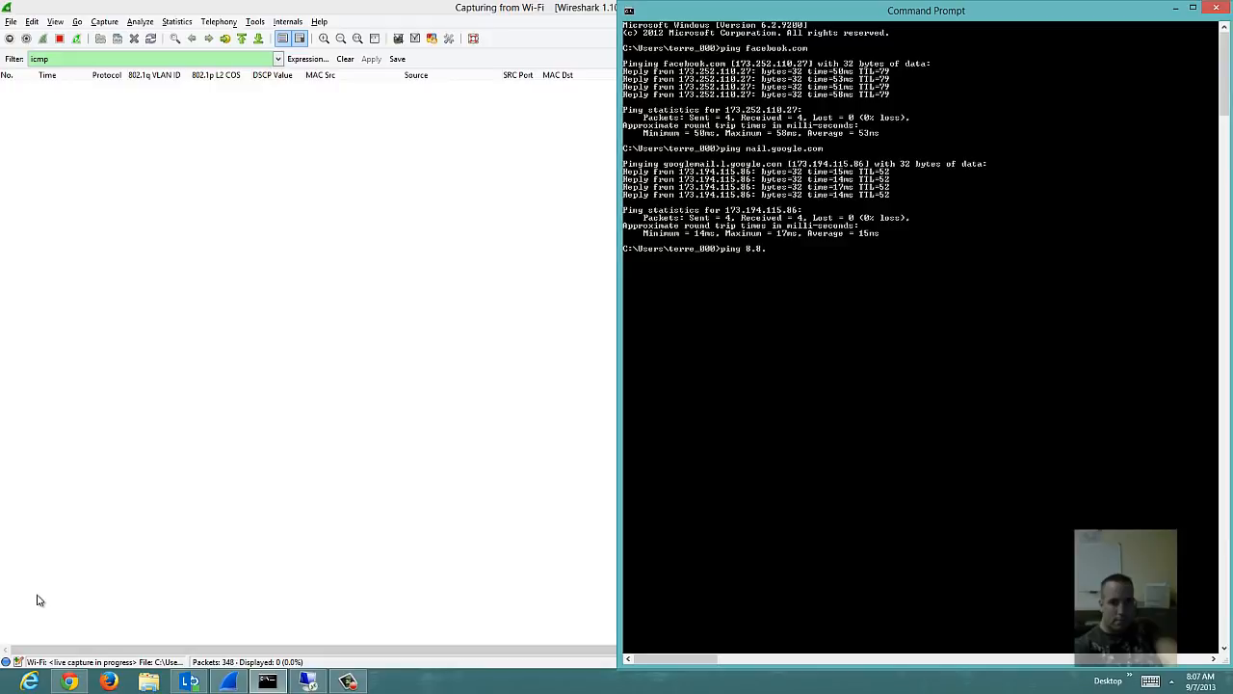
{"action": "type", "text": "8.8 -t"}
{"action": "key", "text": "Return"}
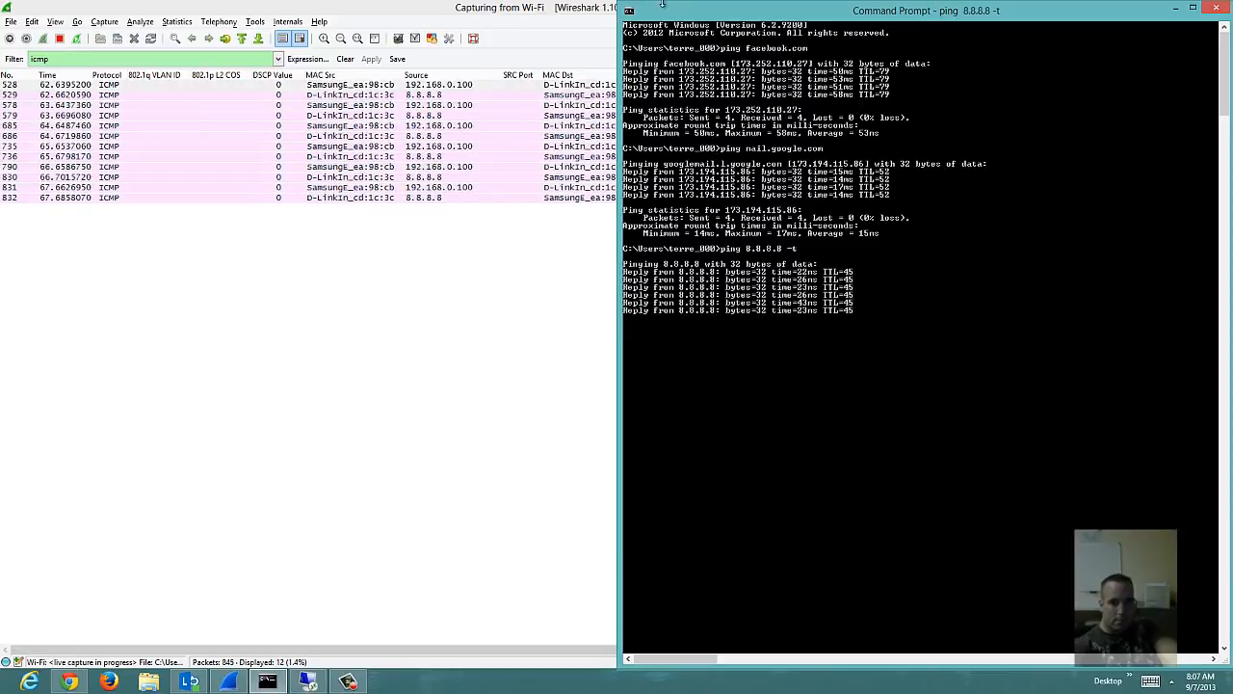
- Place the Wireshark window side by side with the Command Prompt and stop the continuous ping to 8.8.8.8
{"action": "left_click_drag", "start_coordinate": [813, 6], "coordinate": [1232, 10]}
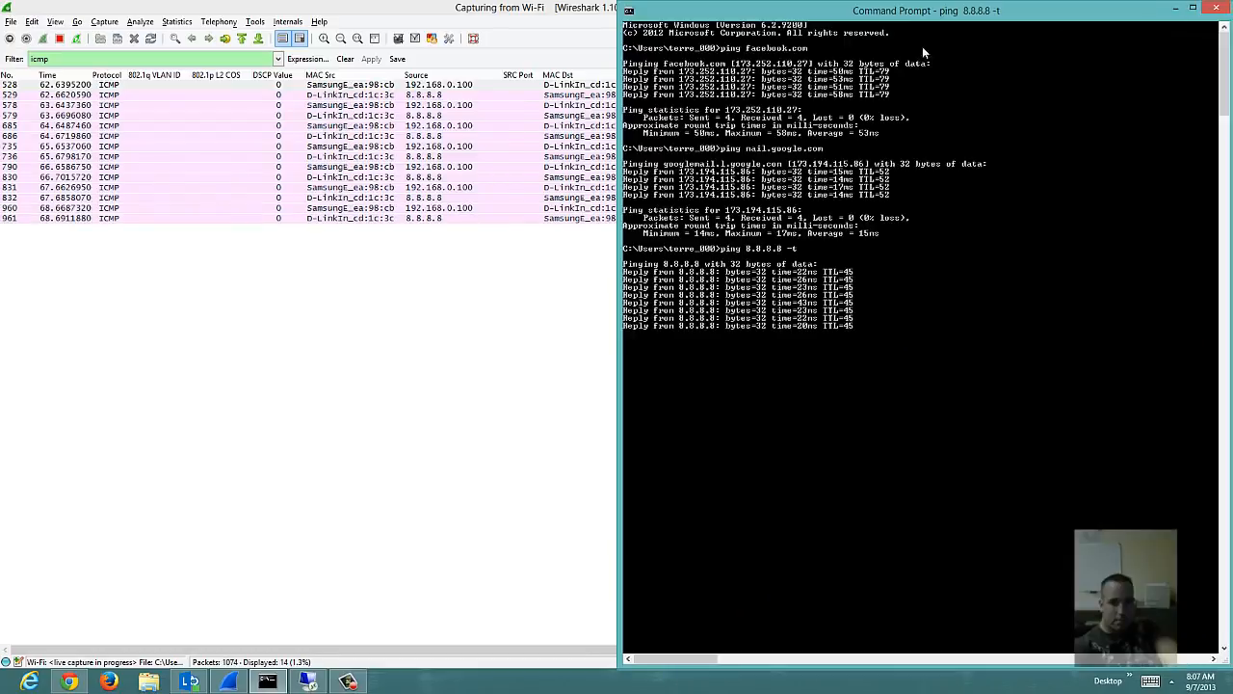
{"action": "left_click_drag", "start_coordinate": [472, 8], "coordinate": [146, 53]}
{"action": "key", "text": "super+Left"}
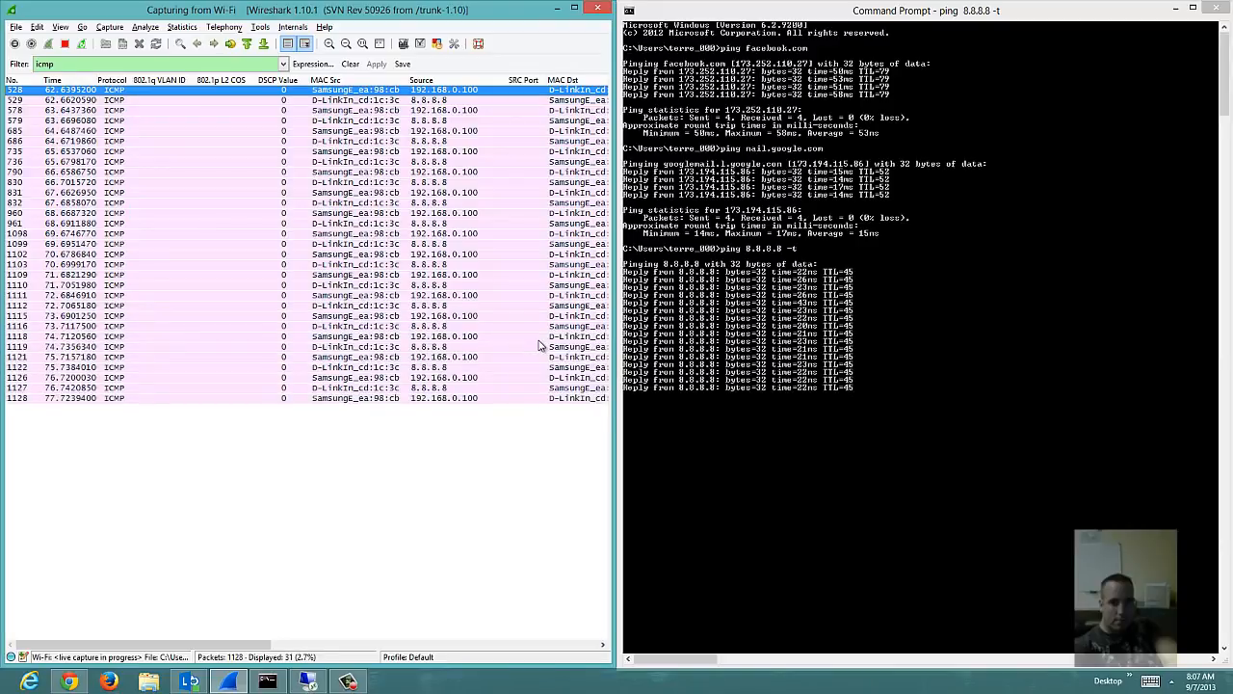
{"action": "left_click", "coordinate": [829, 547]}
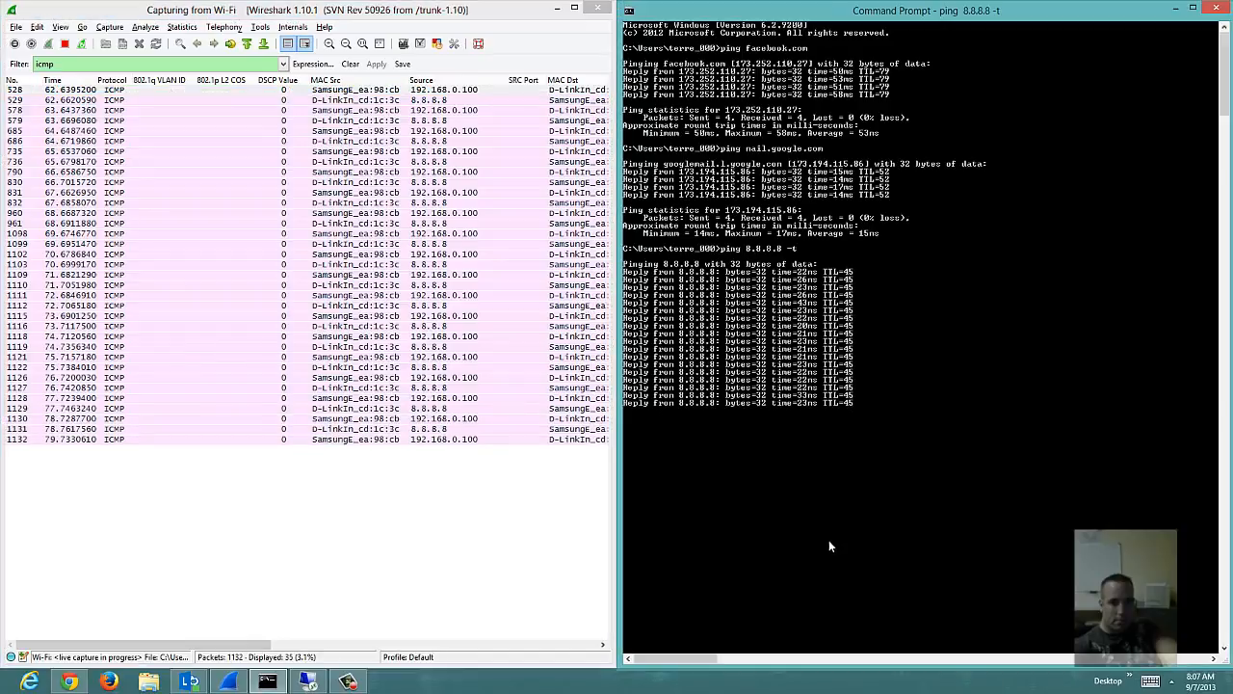
{"action": "key", "text": "ctrl+c"}
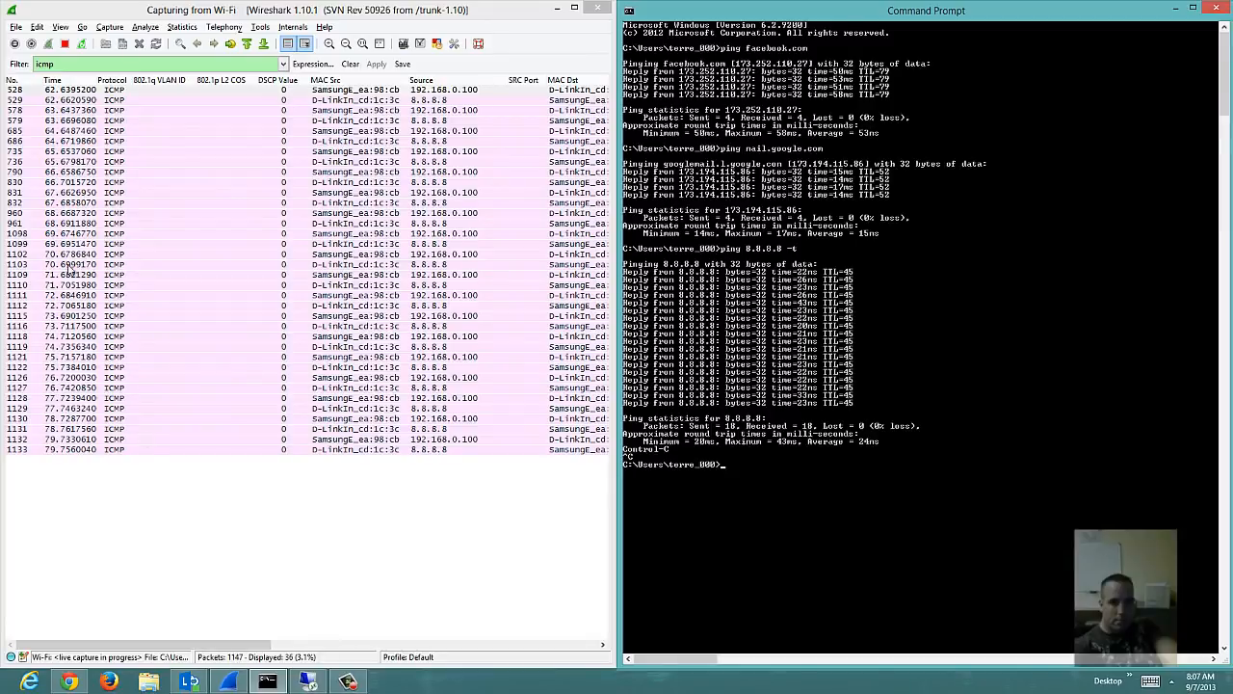
- Clear the icmp display filter and go back to the first captured packet in the list
{"action": "left_click", "coordinate": [349, 64]}
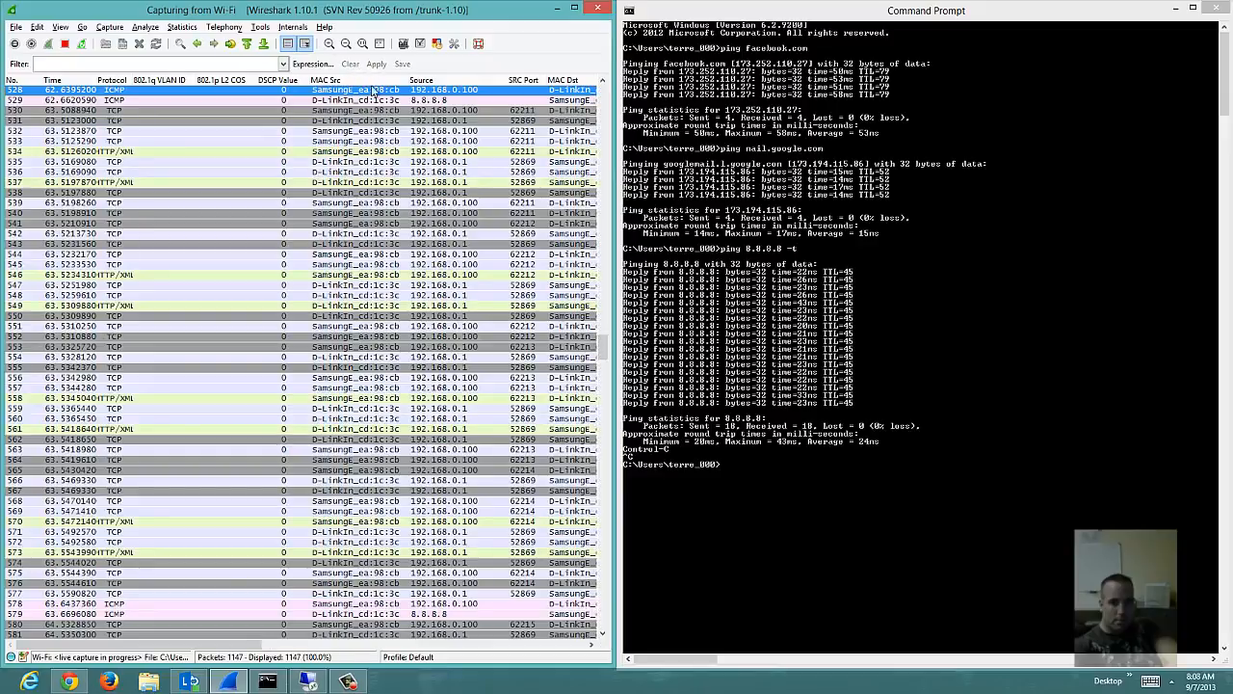
{"action": "left_click_drag", "start_coordinate": [605, 347], "coordinate": [554, 70]}
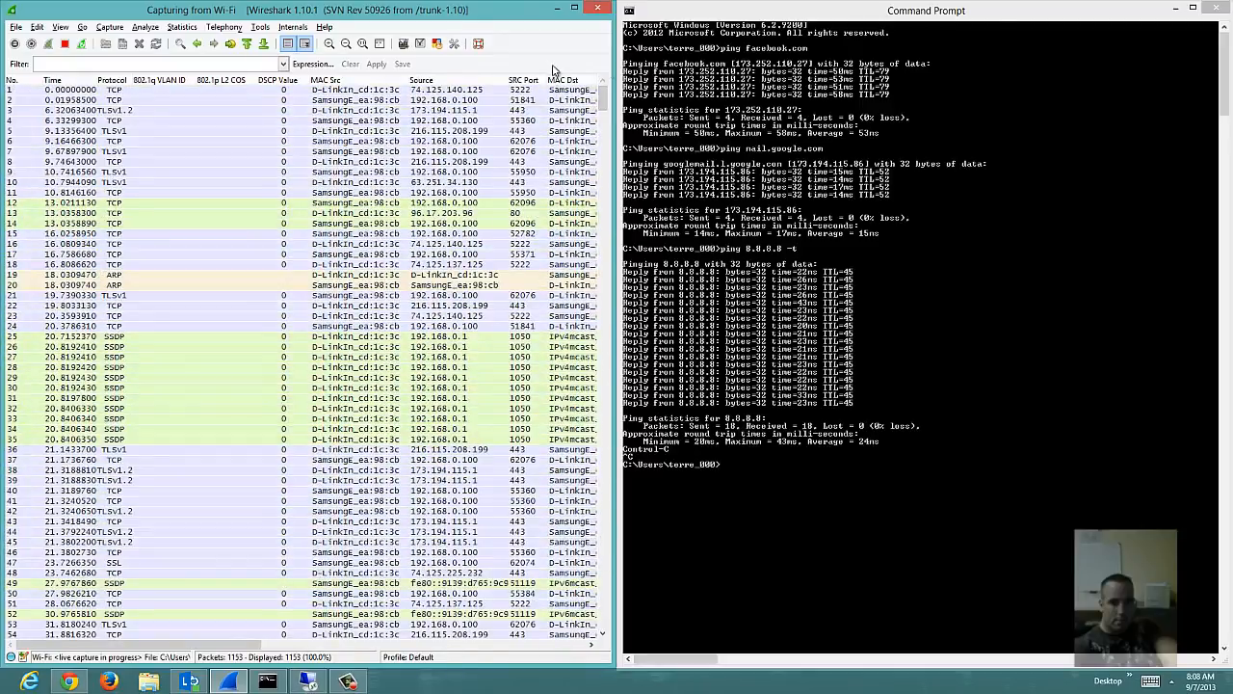
- Close the Command Prompt and maximize Wireshark with a packet list wide enough to show the Destination and DST Port columns
{"action": "left_click", "coordinate": [1216, 7]}
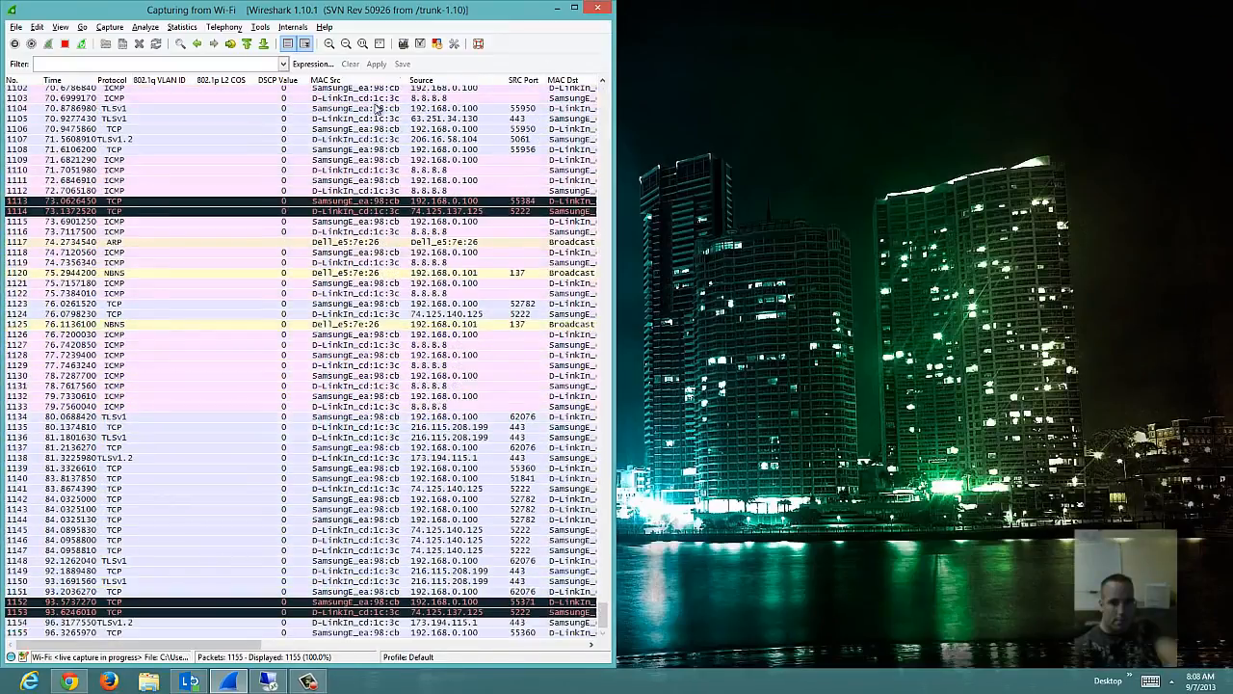
{"action": "left_click", "coordinate": [578, 8]}
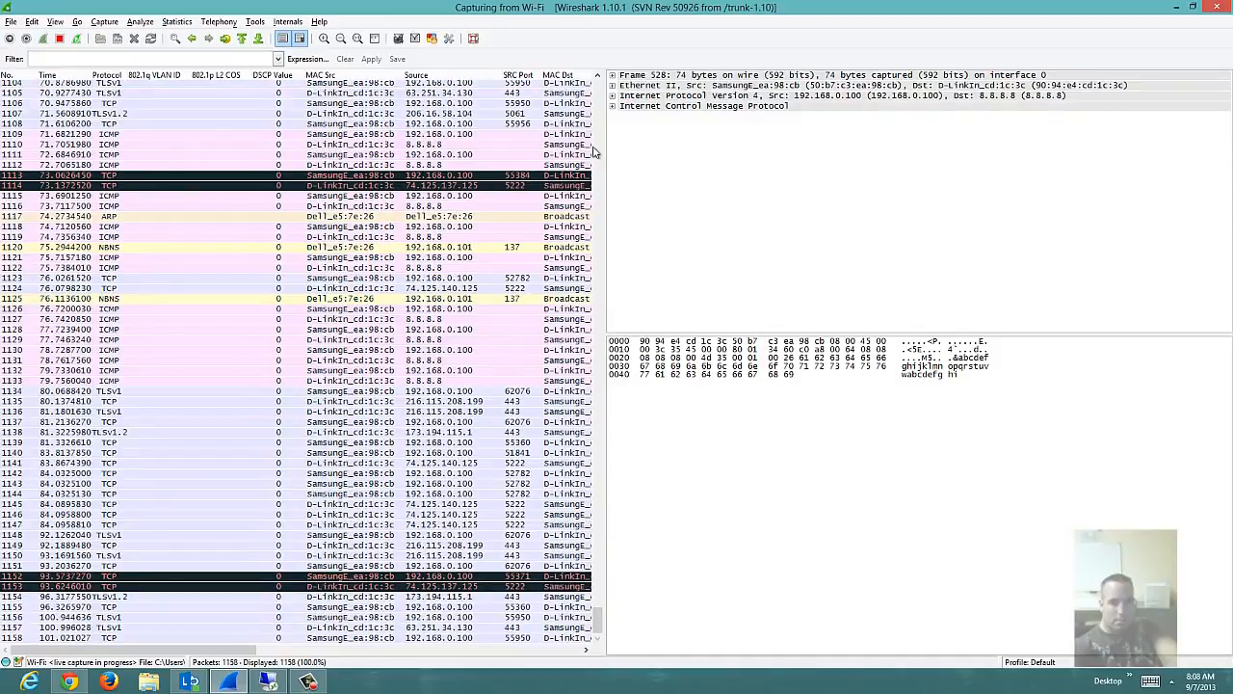
{"action": "left_click_drag", "start_coordinate": [605, 144], "coordinate": [785, 159]}
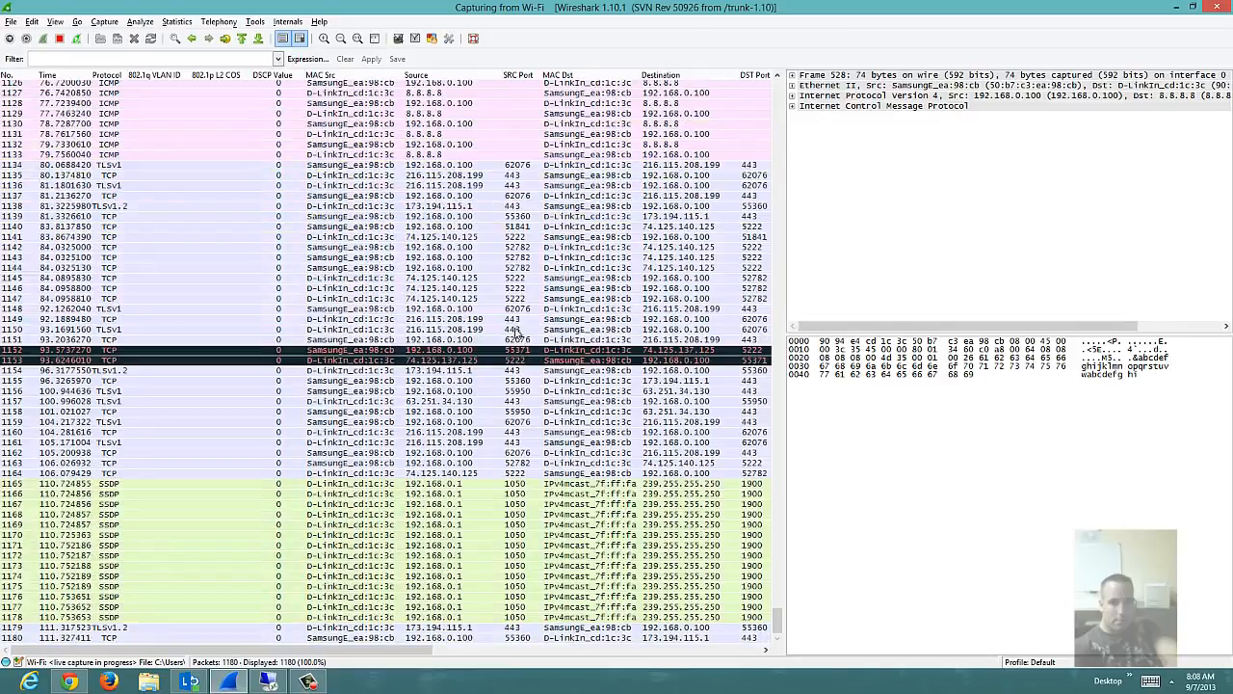
{"action": "left_click", "coordinate": [512, 318]}
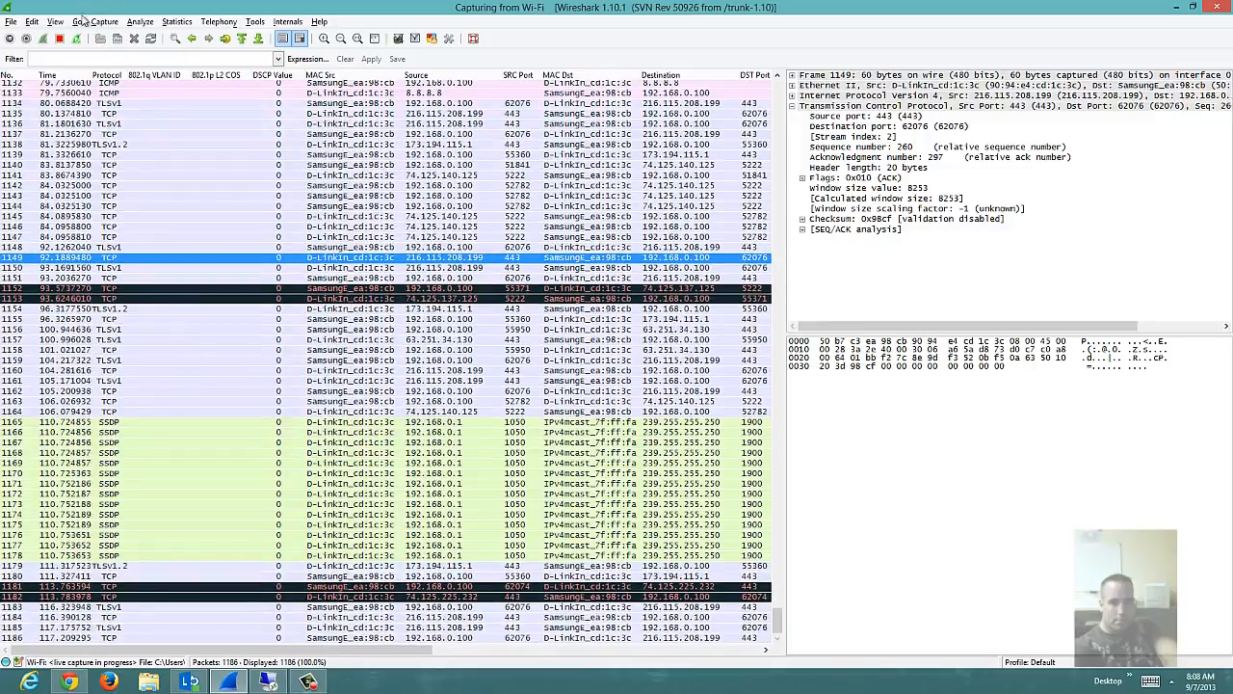
- Apply the display filter icmp to the live capture again
{"action": "left_click", "coordinate": [103, 59]}
{"action": "type", "text": "ic,p"}
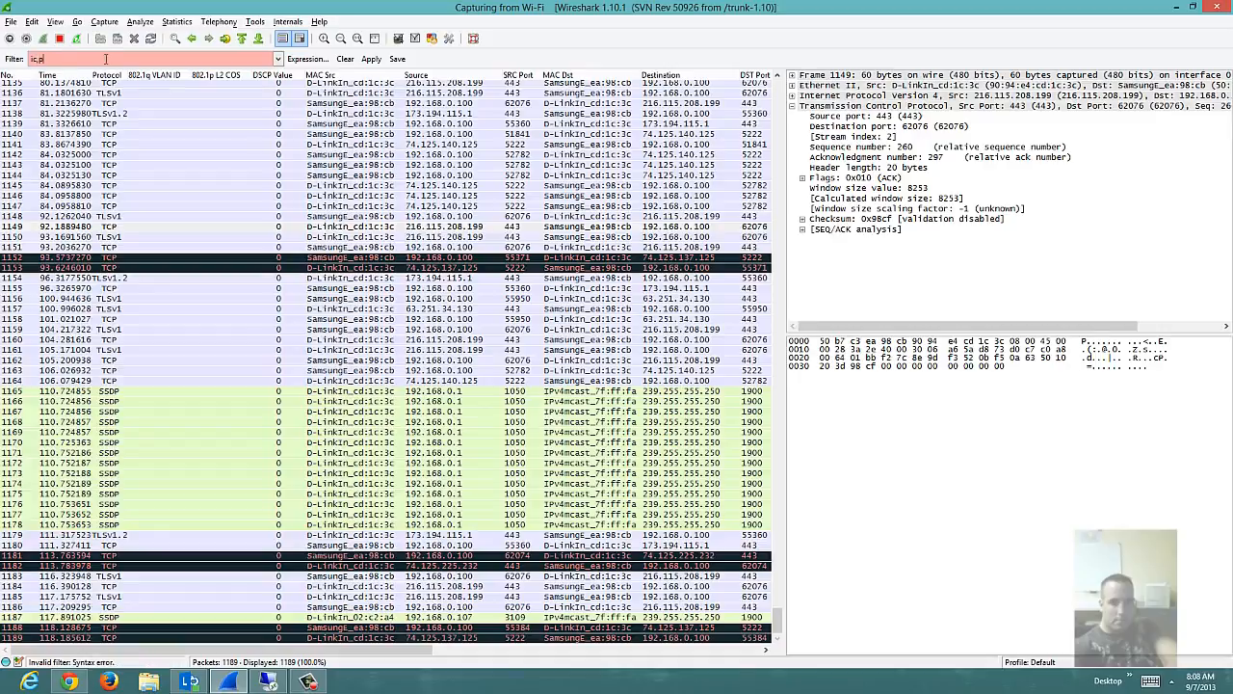
{"action": "key", "text": "BackSpace"}
{"action": "key", "text": "BackSpace"}
{"action": "type", "text": "mp"}
{"action": "key", "text": "Return"}
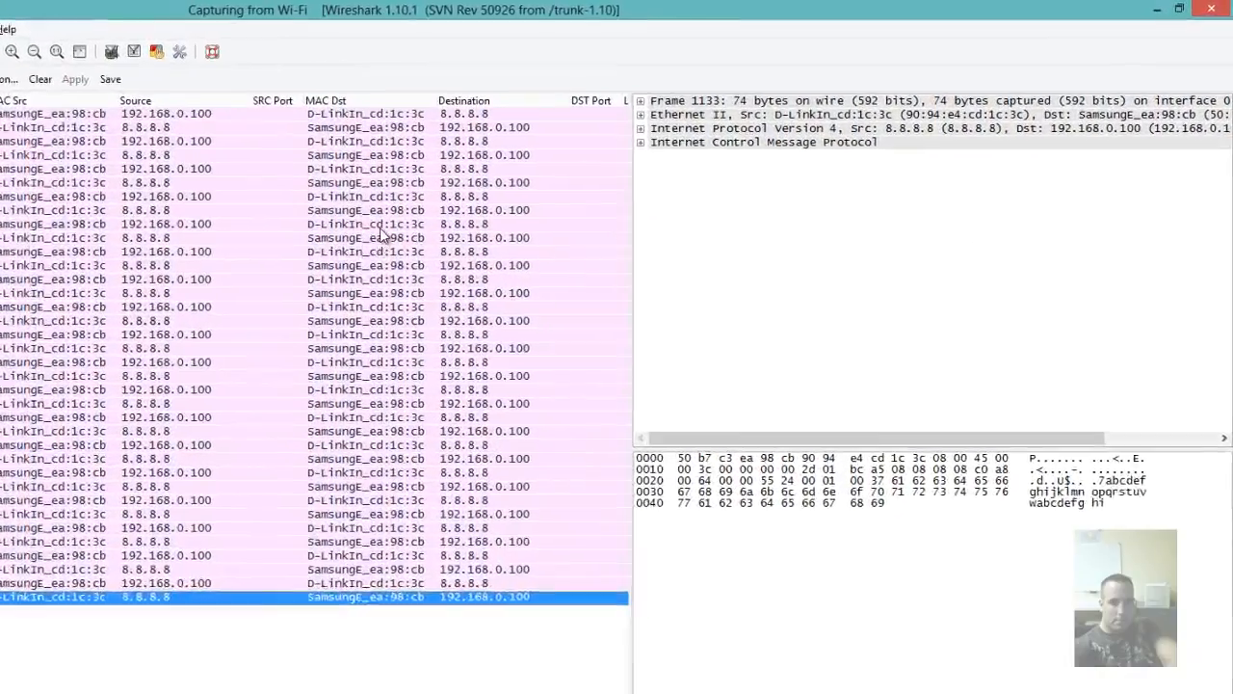
- Examine packet 735's Internet Control Message Protocol details, including its Data, and its Internet Protocol Version 4 header, including the Differentiated Services Field
{"action": "left_click", "coordinate": [664, 146]}
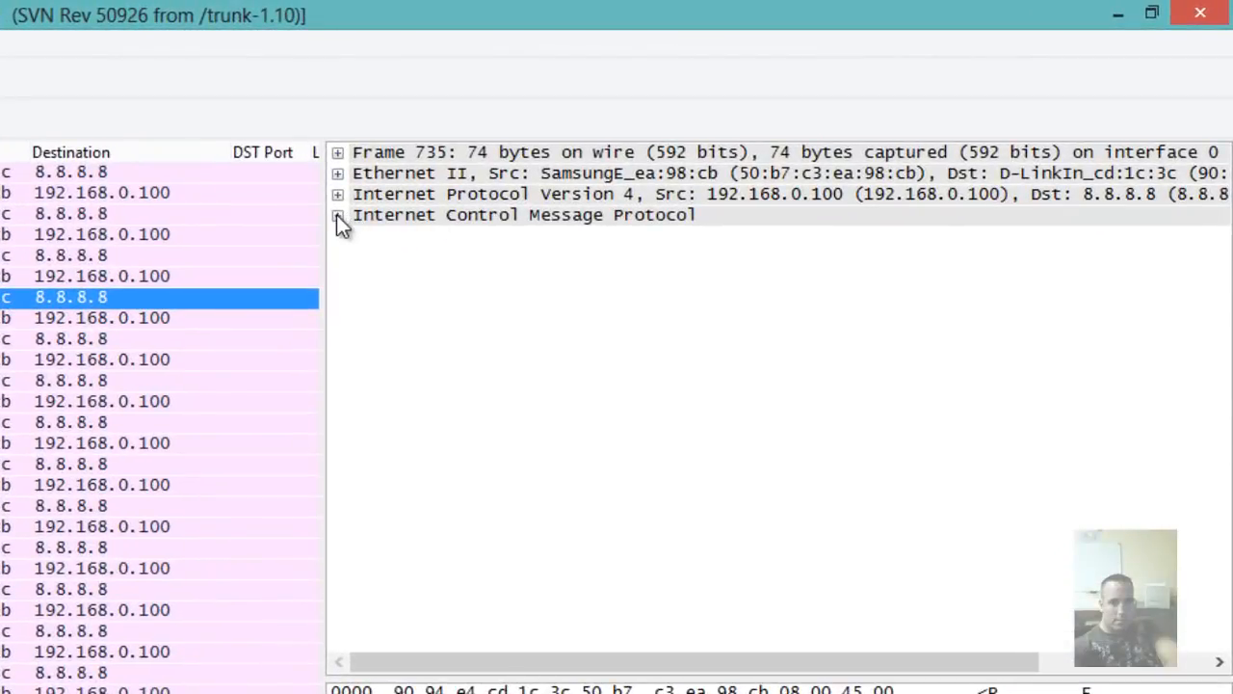
{"action": "left_click", "coordinate": [338, 215]}
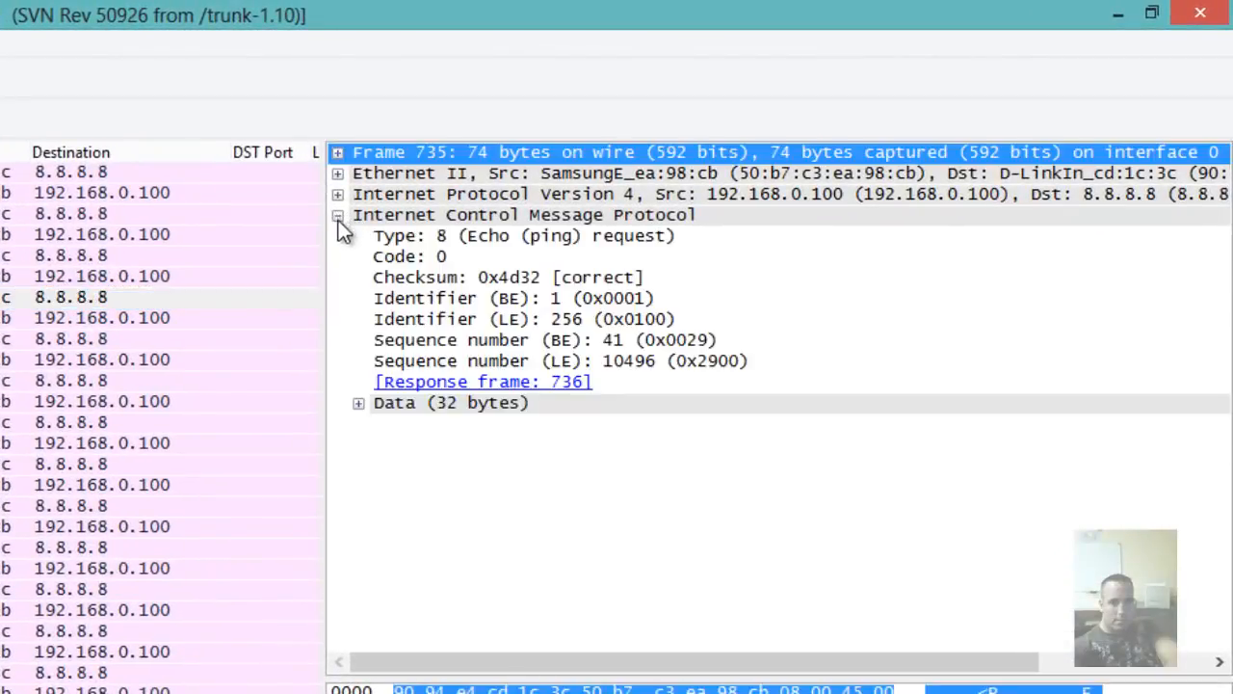
{"action": "left_click", "coordinate": [357, 404]}
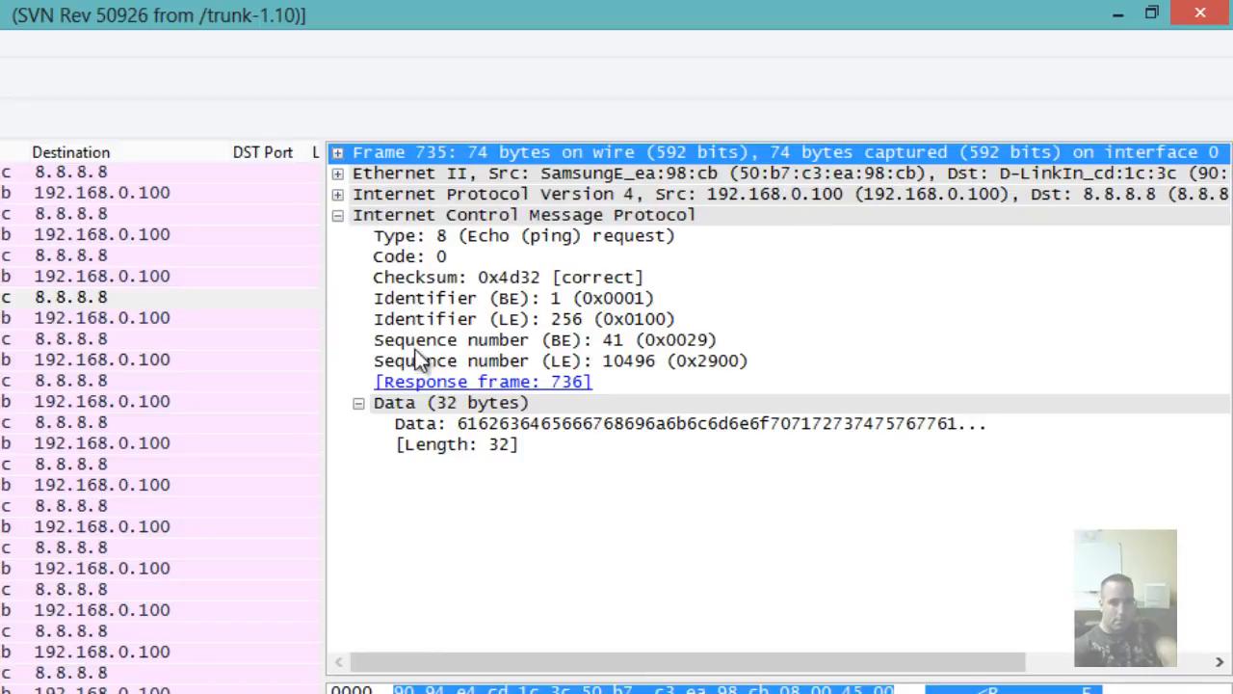
{"action": "left_click", "coordinate": [338, 196]}
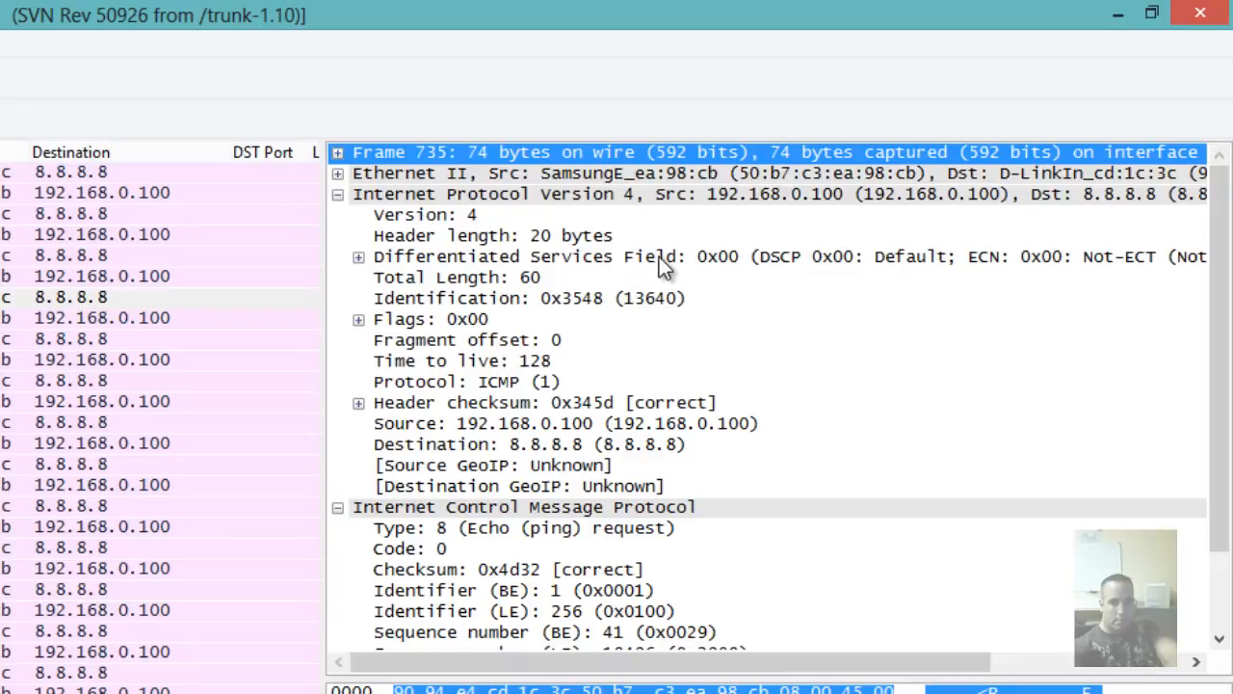
{"action": "left_click", "coordinate": [364, 259]}
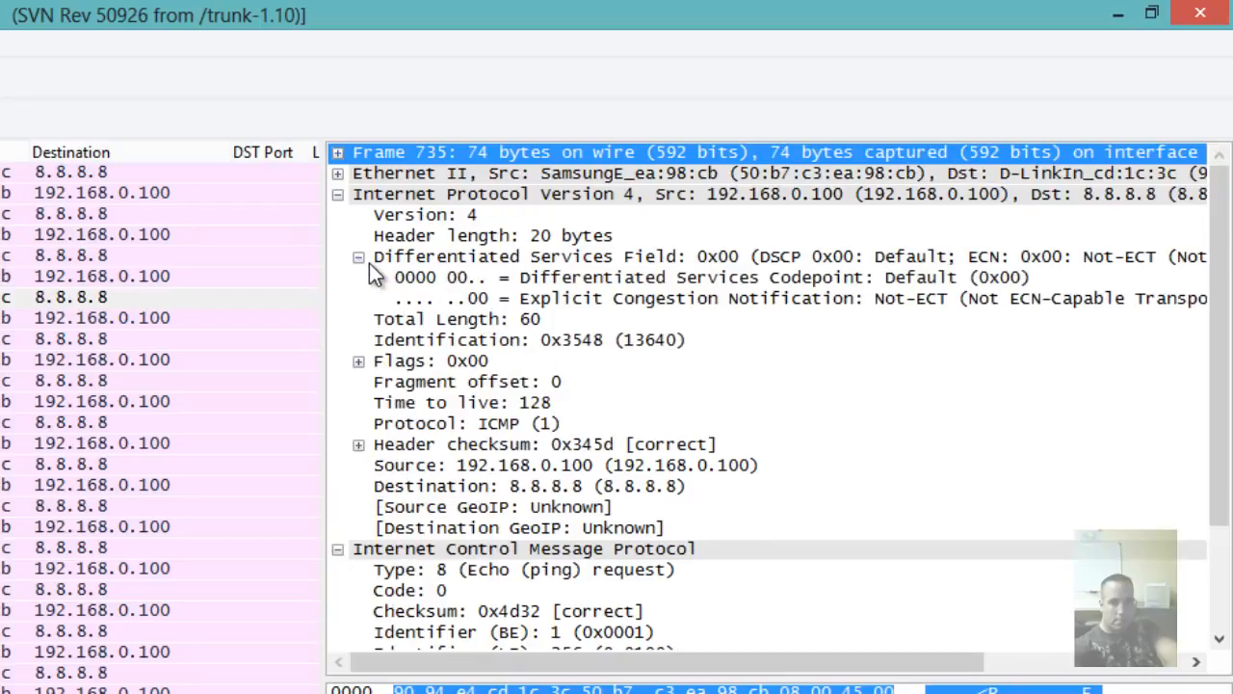
{"action": "left_click", "coordinate": [369, 266]}
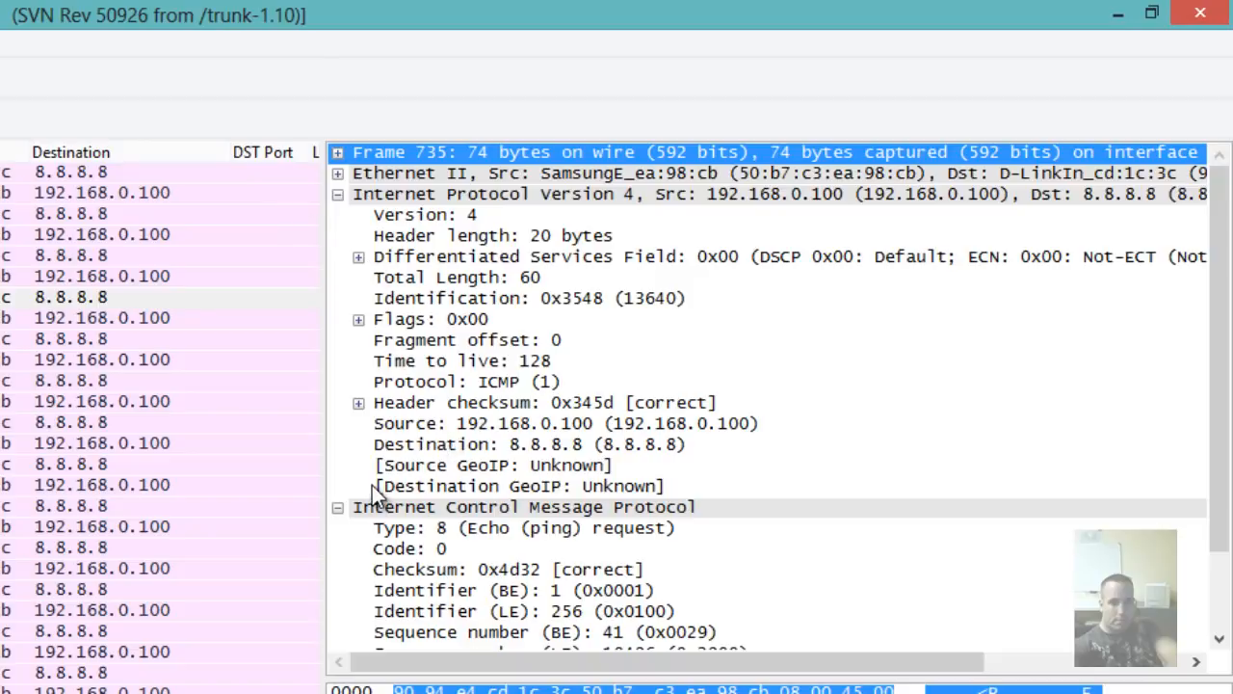
- Widen the packet list until the Length and Info columns show beside the packet details
{"action": "left_click_drag", "start_coordinate": [325, 468], "coordinate": [463, 462]}
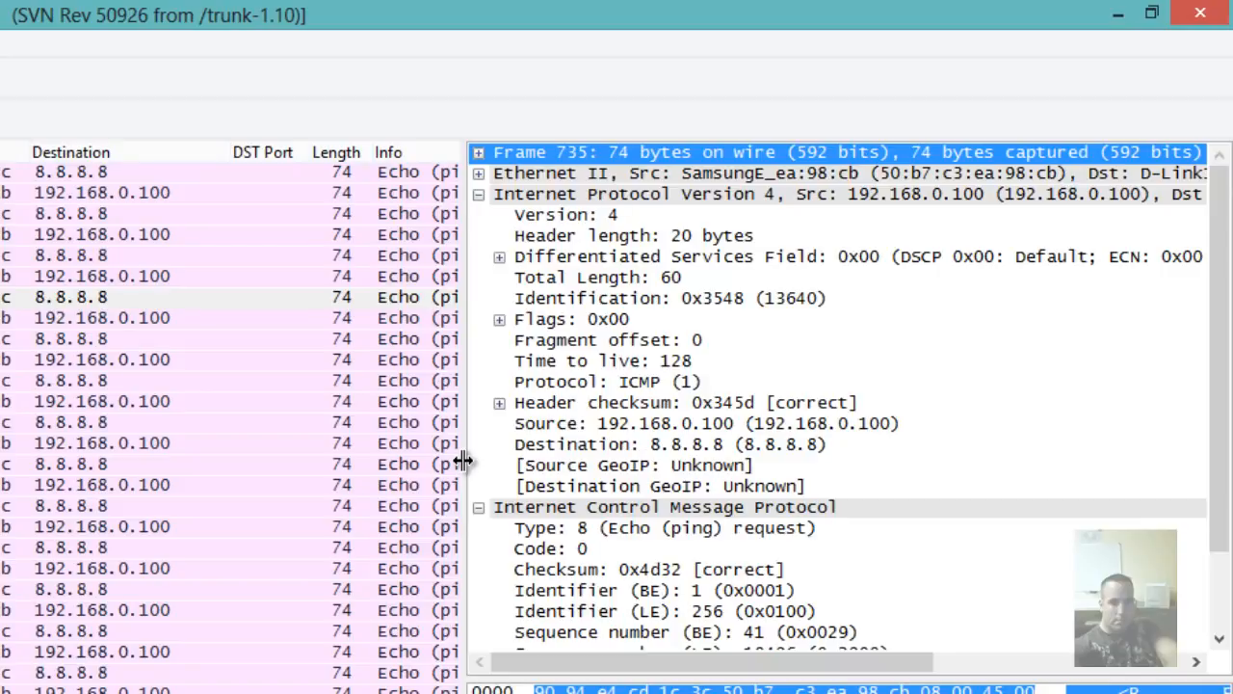
{"action": "left_click_drag", "start_coordinate": [463, 461], "coordinate": [419, 459]}
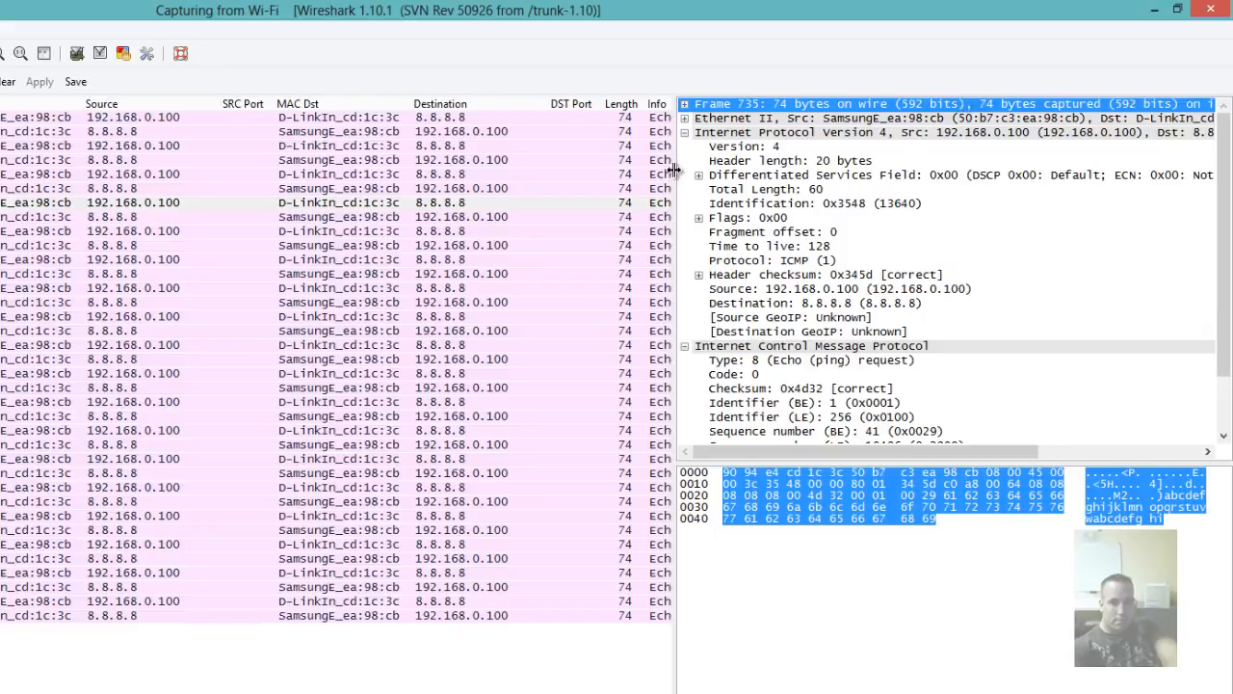
{"action": "left_click_drag", "start_coordinate": [676, 171], "coordinate": [761, 174]}
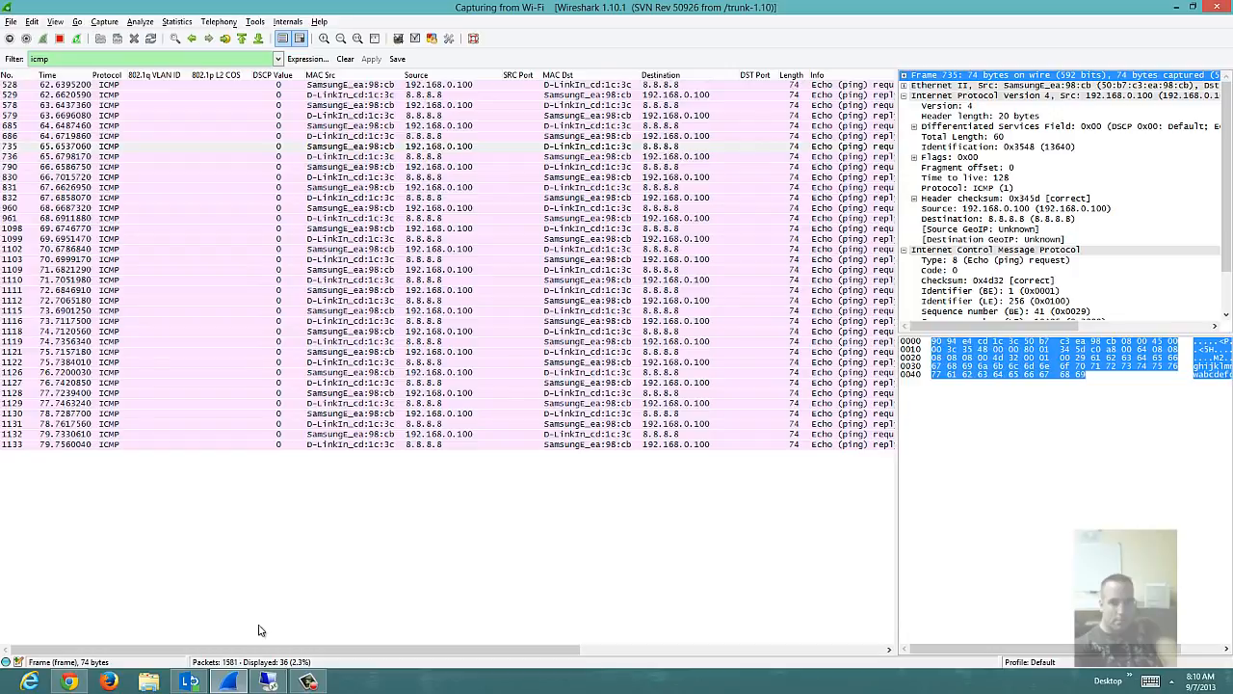
- Stop the live Wi-Fi capture so that saving and exporting packets become available
{"action": "left_click", "coordinate": [11, 23]}
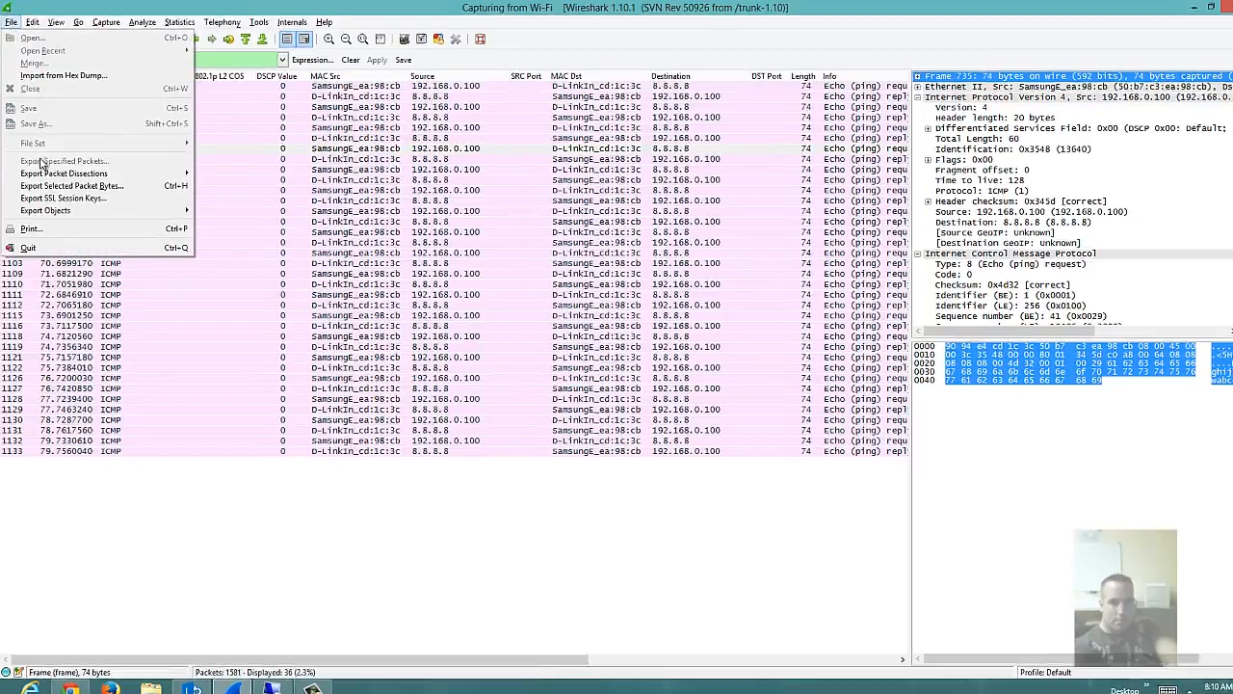
{"action": "left_click", "coordinate": [258, 487]}
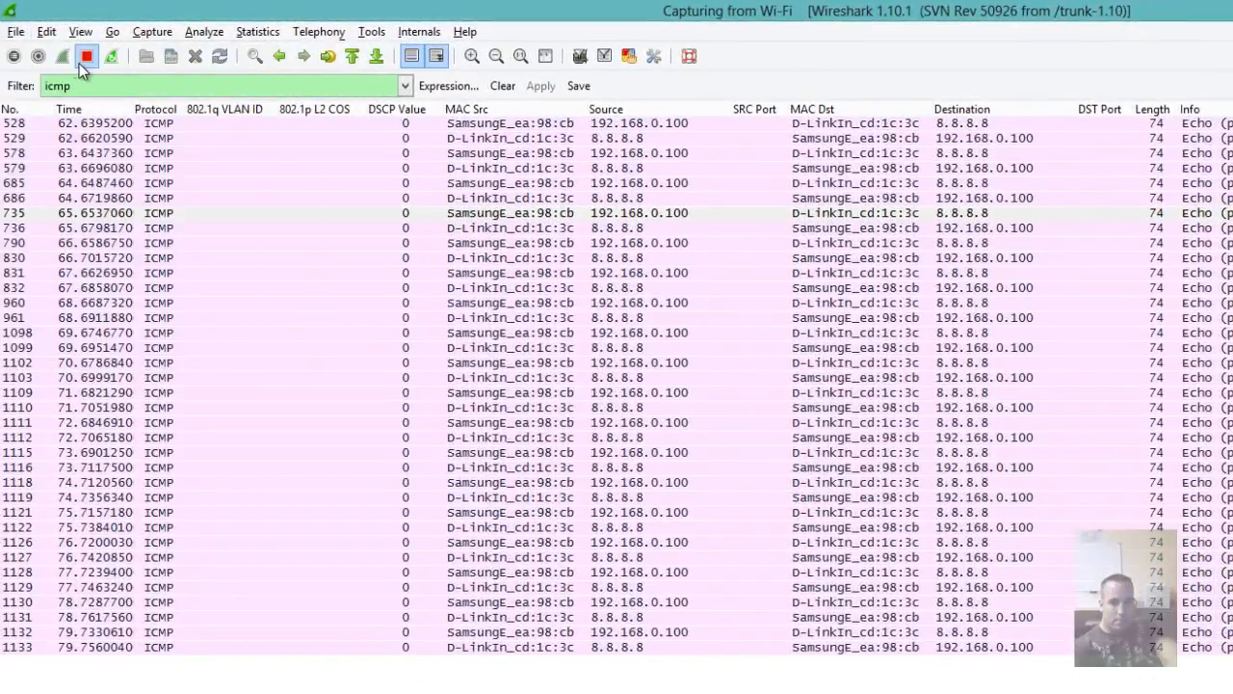
{"action": "left_click", "coordinate": [82, 60]}
- Review the Export Specified Packets range options, trying Selected packet and All packets with Captured and Displayed, and cancel the export
{"action": "left_click", "coordinate": [15, 31]}
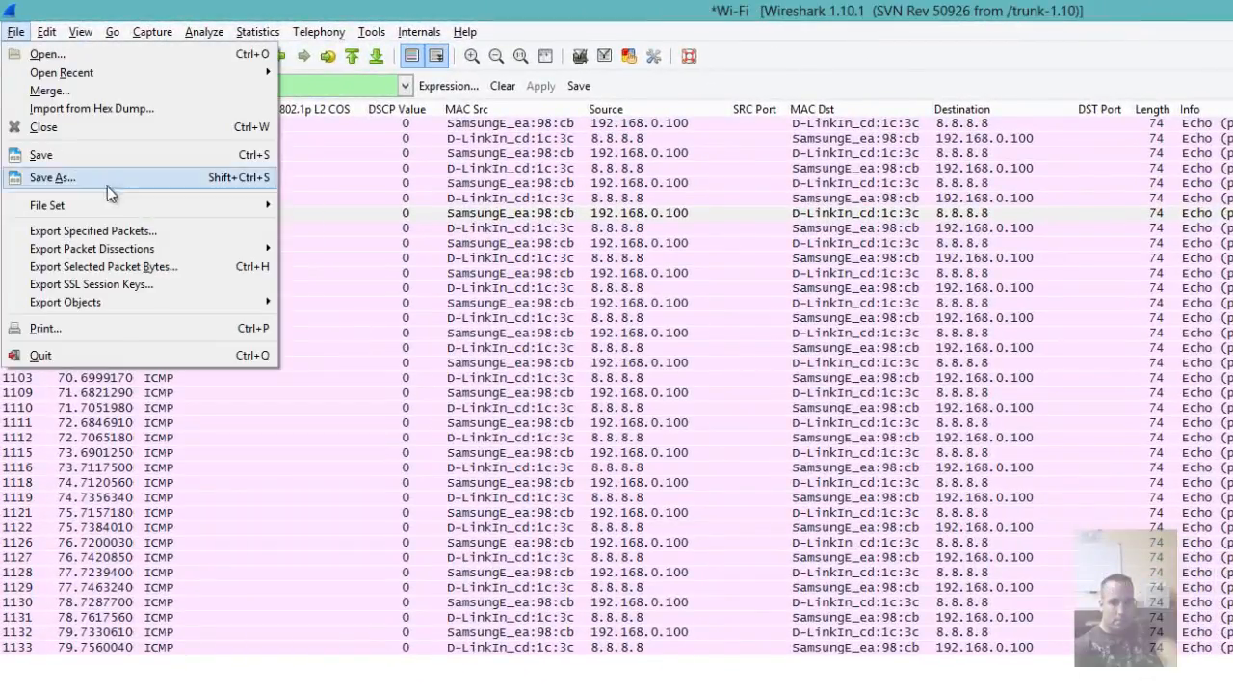
{"action": "left_click", "coordinate": [118, 234]}
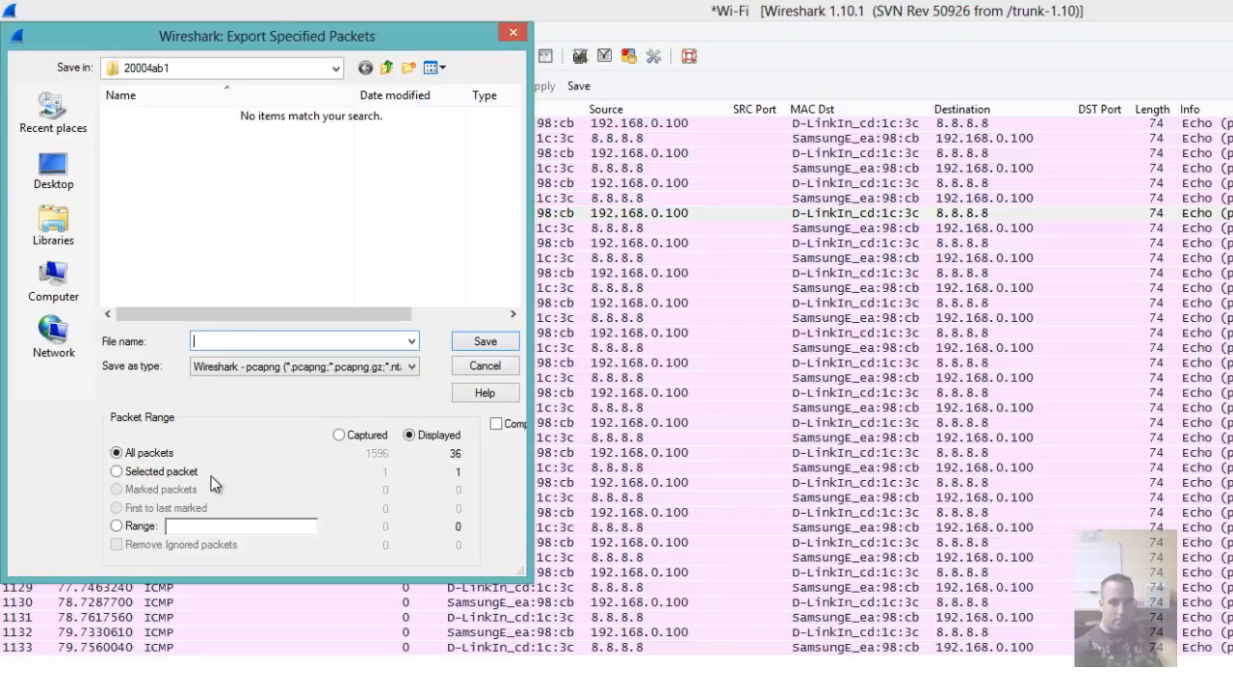
{"action": "left_click_drag", "start_coordinate": [530, 278], "coordinate": [854, 277]}
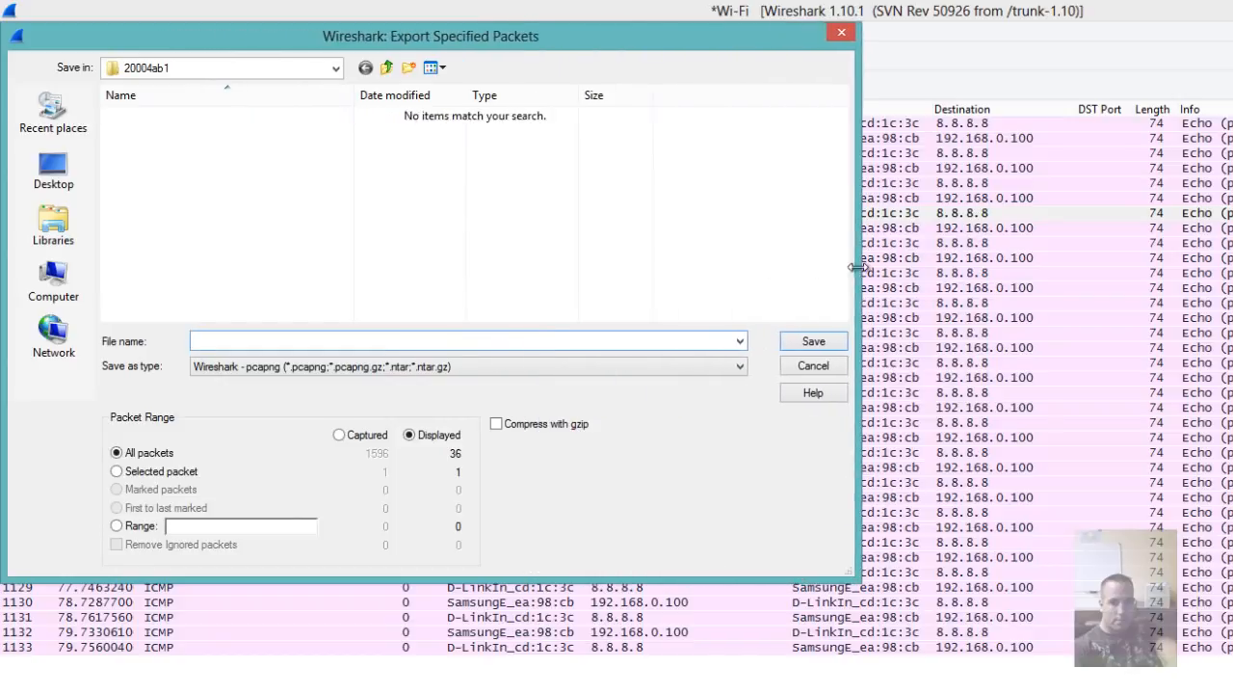
{"action": "left_click", "coordinate": [116, 472]}
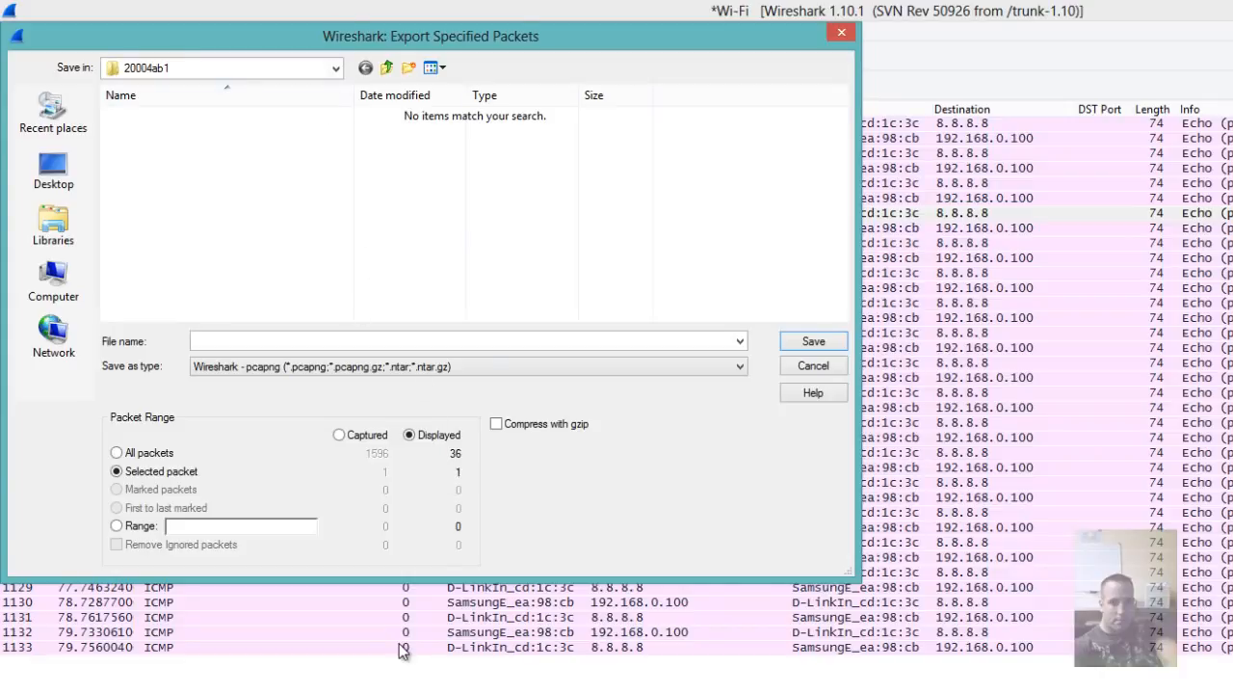
{"action": "left_click_drag", "start_coordinate": [683, 48], "coordinate": [850, 546]}
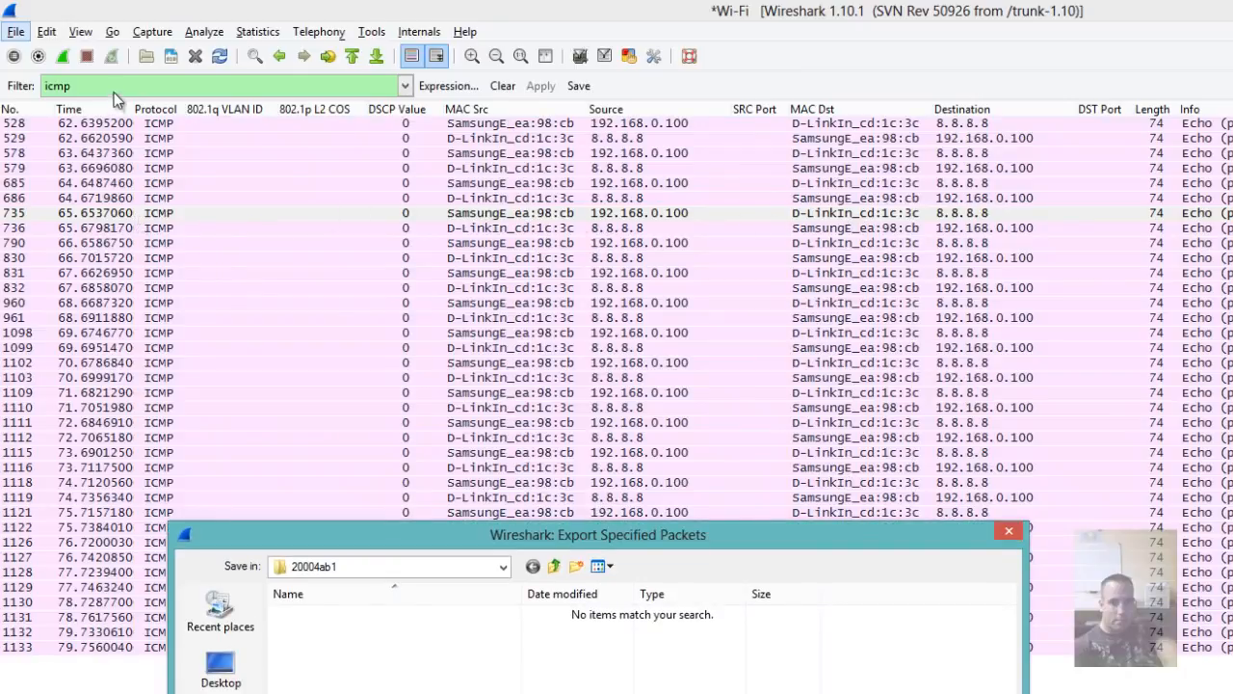
{"action": "left_click_drag", "start_coordinate": [524, 534], "coordinate": [463, 140]}
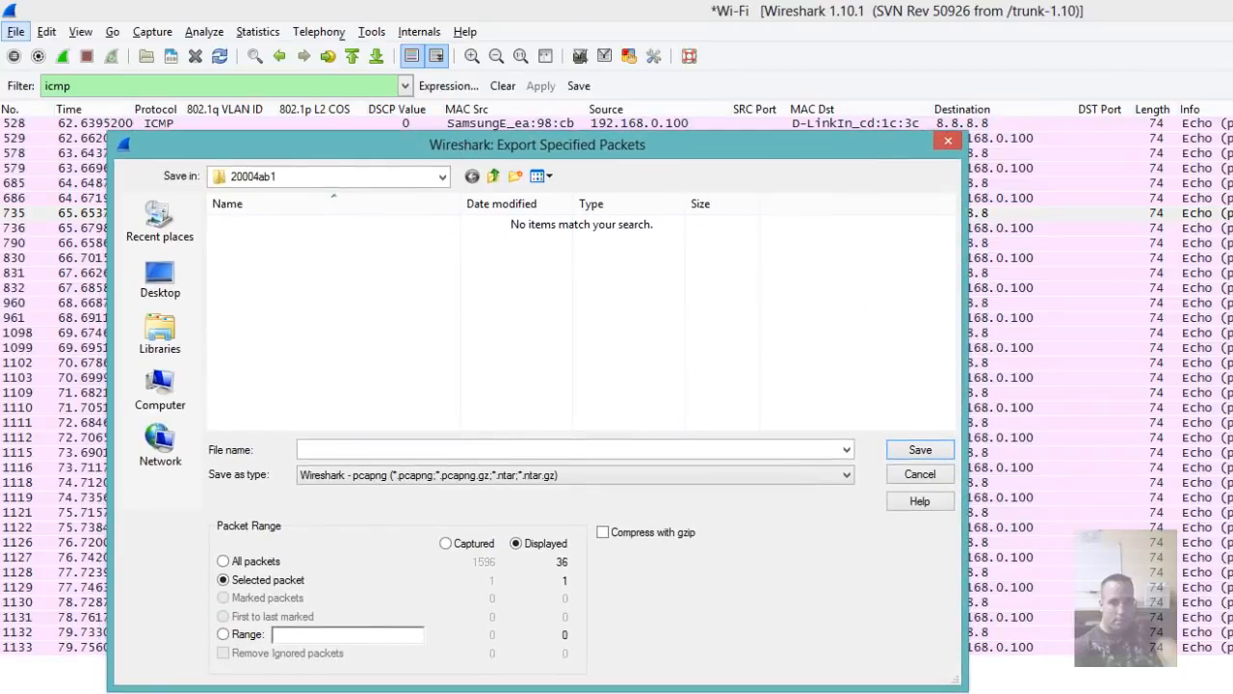
{"action": "left_click", "coordinate": [226, 562]}
{"action": "left_click", "coordinate": [452, 544]}
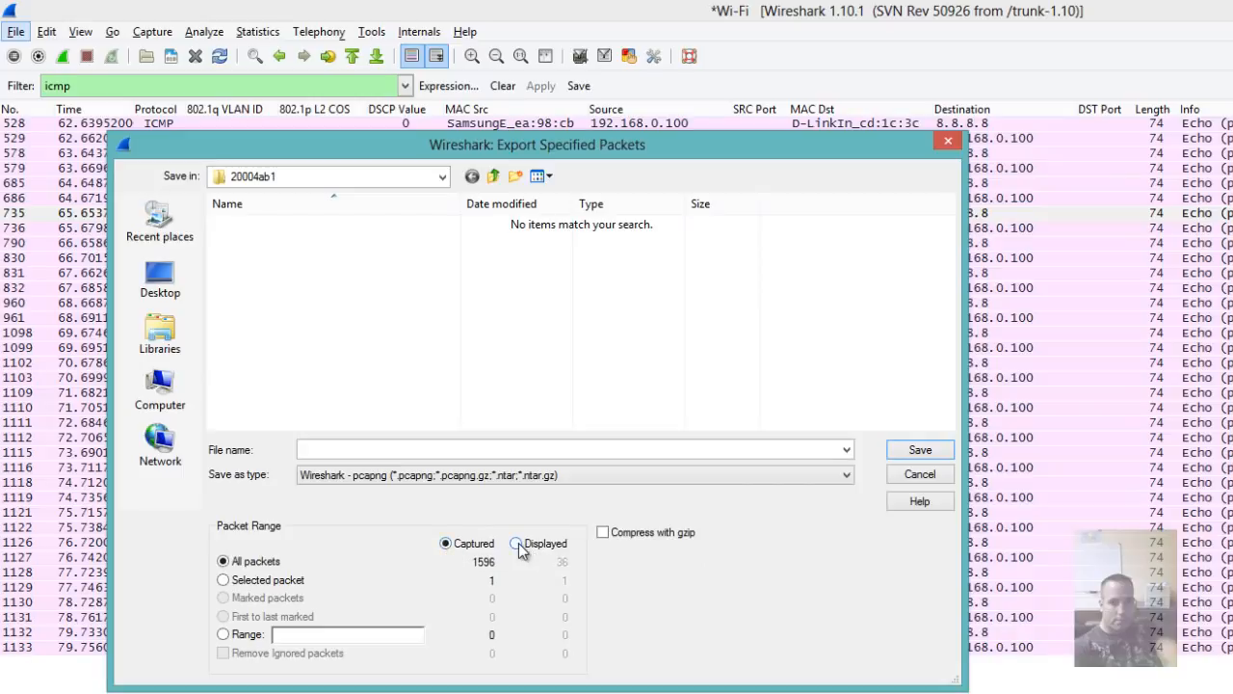
{"action": "left_click", "coordinate": [518, 543]}
{"action": "left_click", "coordinate": [917, 474]}
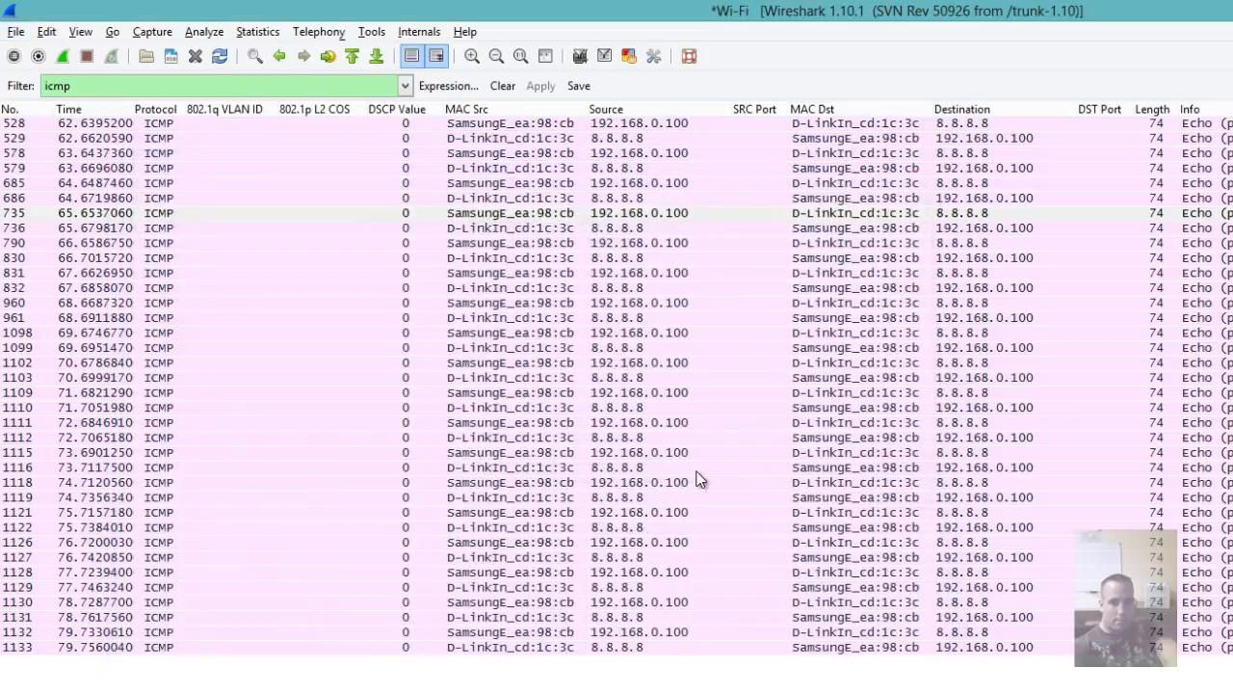
- In the capture options, enable multiple capture files and set the next file to start every 10 megabytes
{"action": "left_click", "coordinate": [17, 32]}
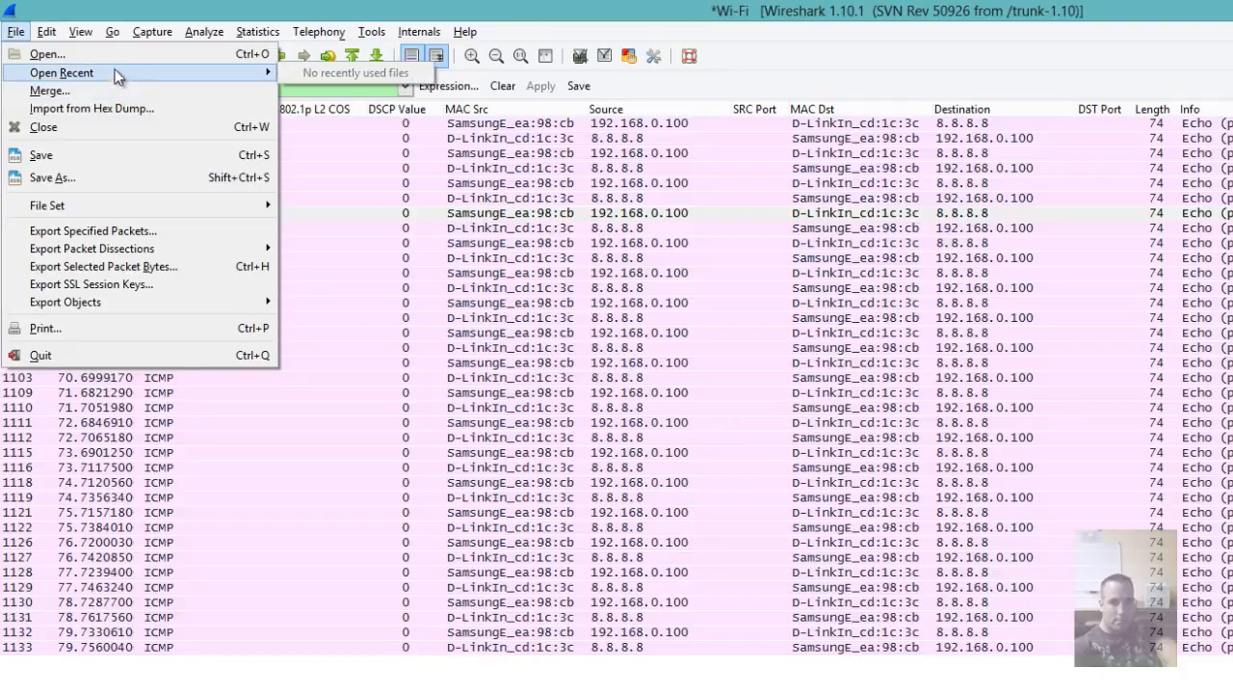
{"action": "mouse_move", "coordinate": [149, 34]}
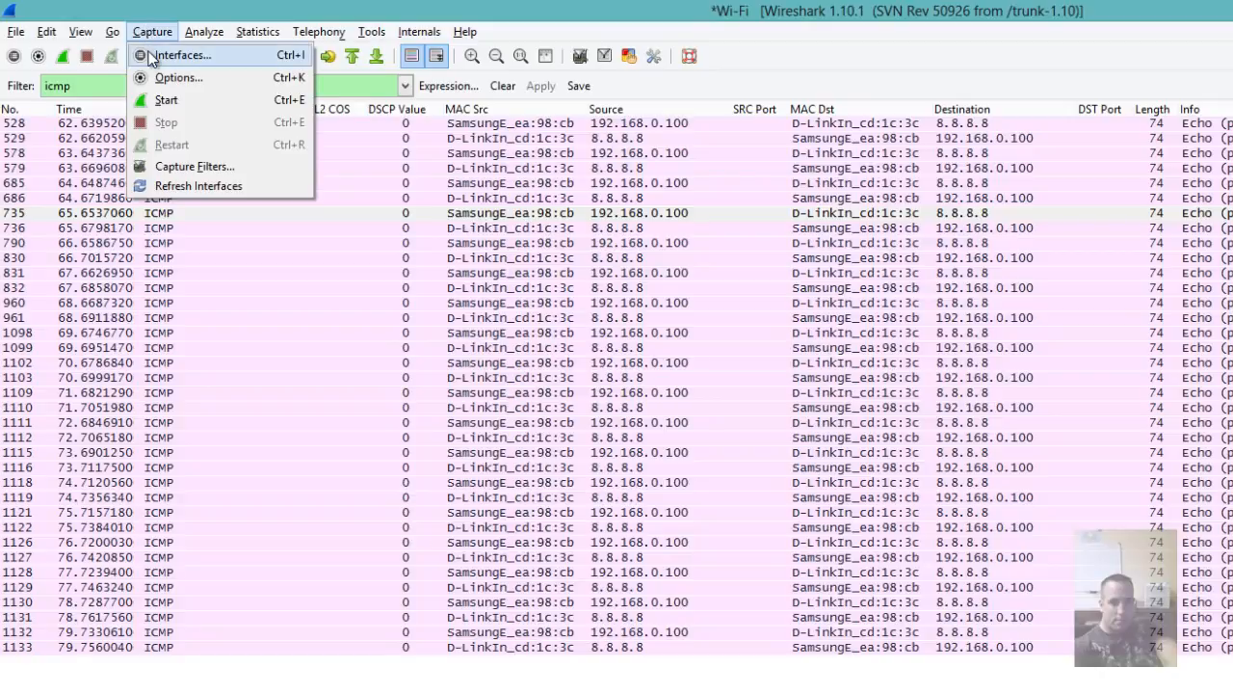
{"action": "left_click", "coordinate": [173, 55]}
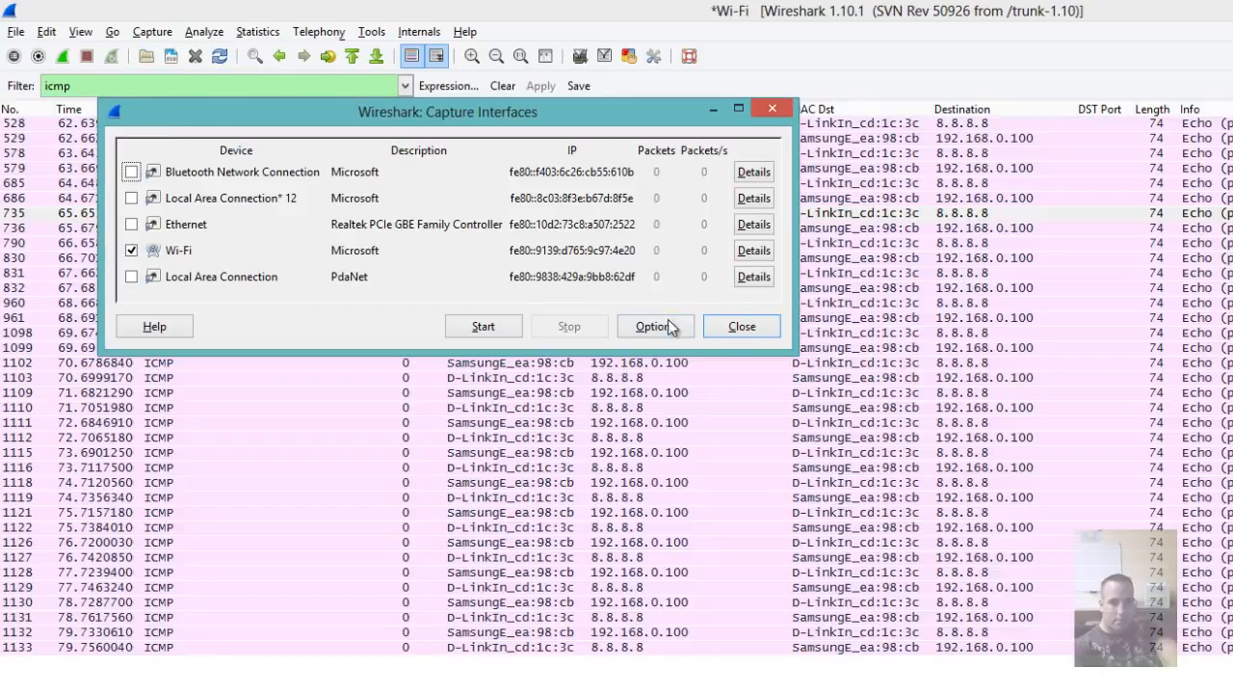
{"action": "left_click", "coordinate": [659, 328]}
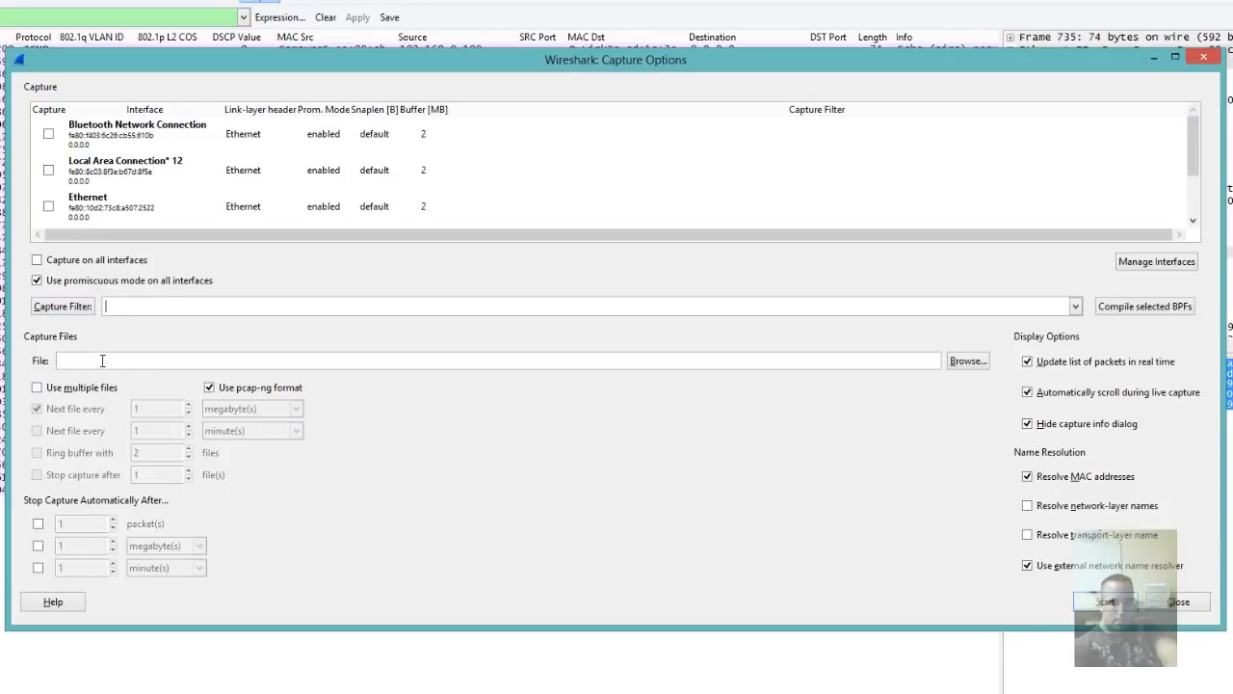
{"action": "left_click", "coordinate": [41, 387]}
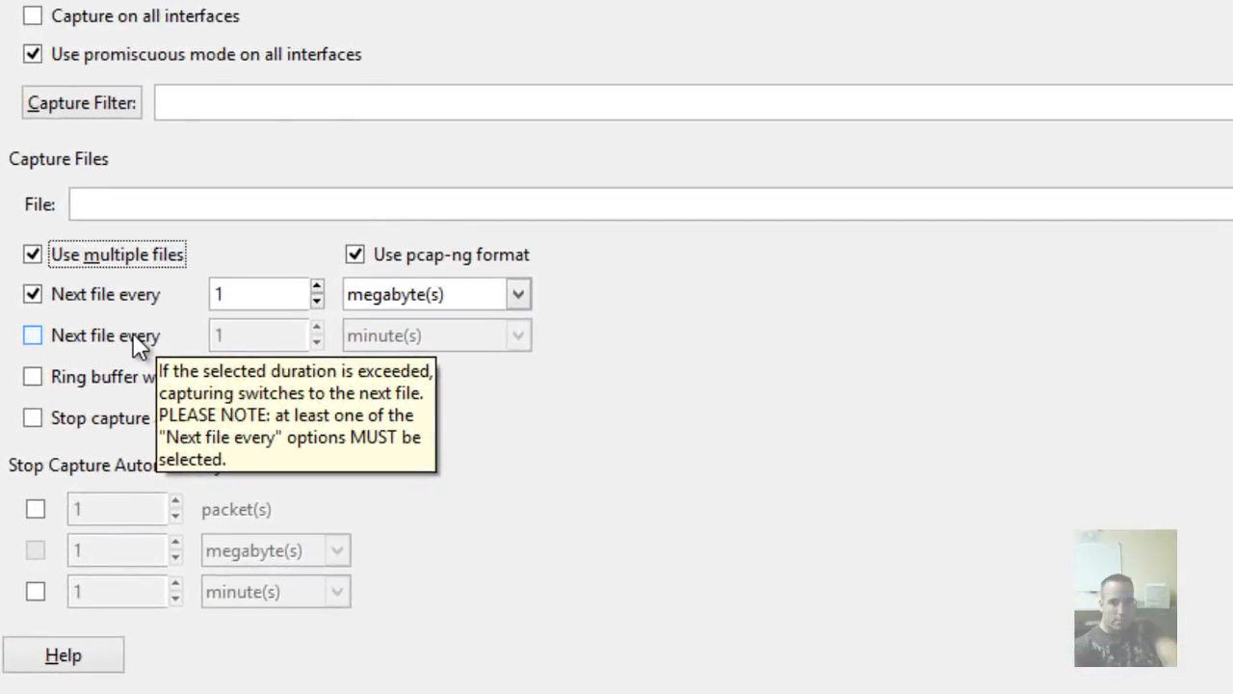
{"action": "left_click", "coordinate": [516, 289]}
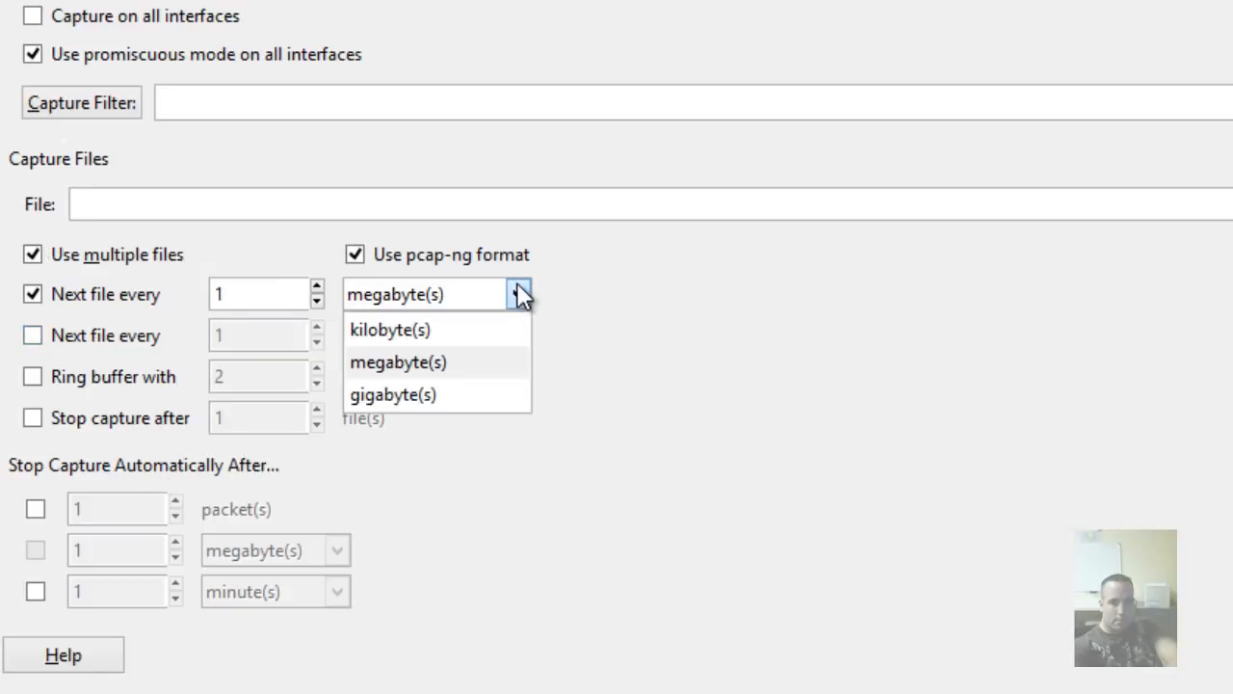
{"action": "left_click", "coordinate": [319, 296]}
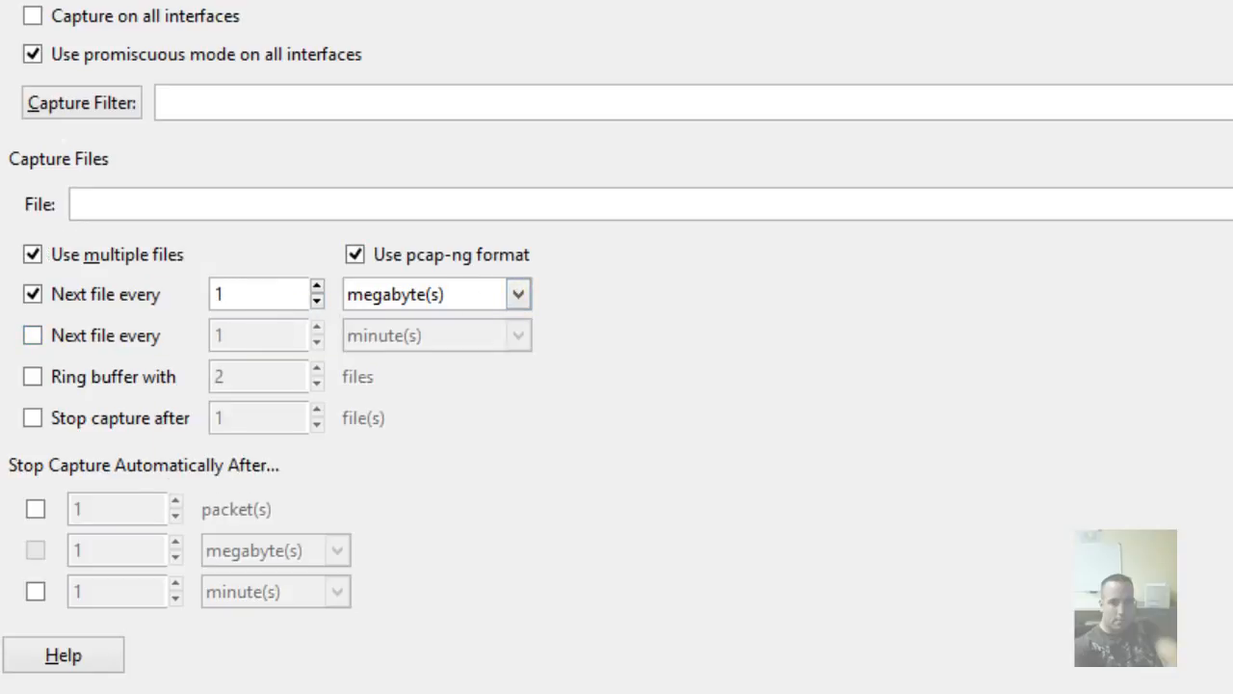
{"action": "type", "text": "0"}
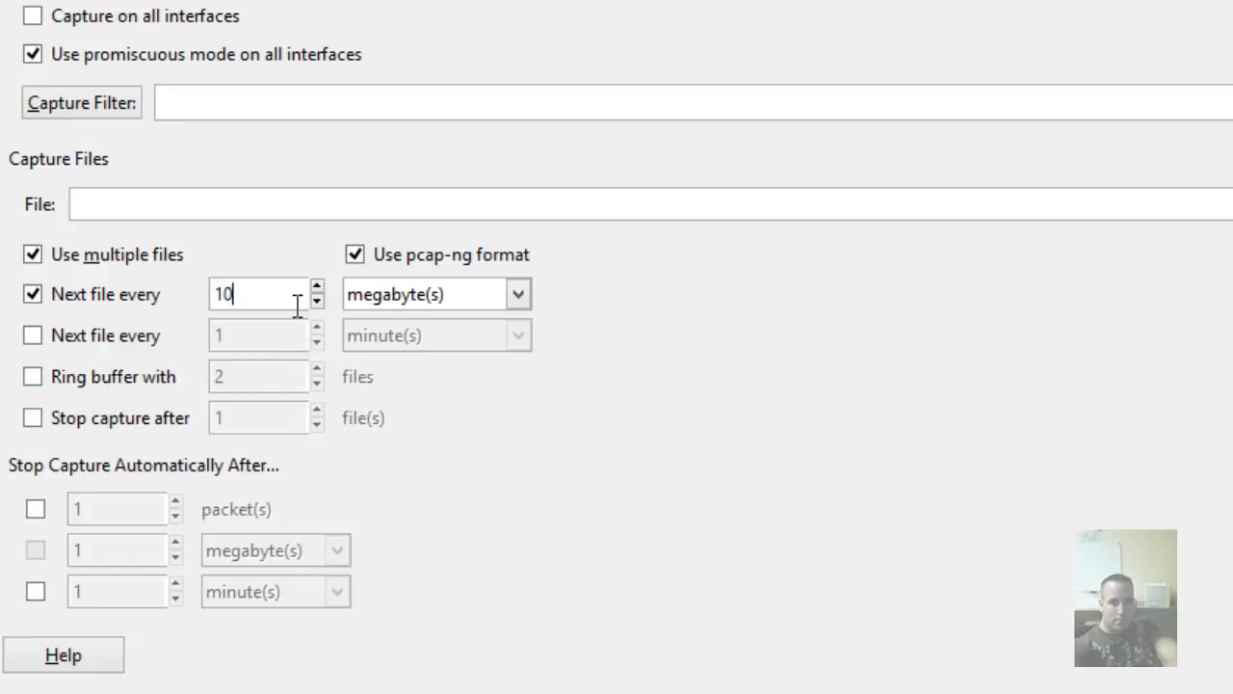
{"action": "left_click", "coordinate": [518, 297]}
{"action": "left_click", "coordinate": [642, 299]}
- Enable the ring buffer with 24 files and close the capture options without starting a capture
{"action": "left_click", "coordinate": [27, 378]}
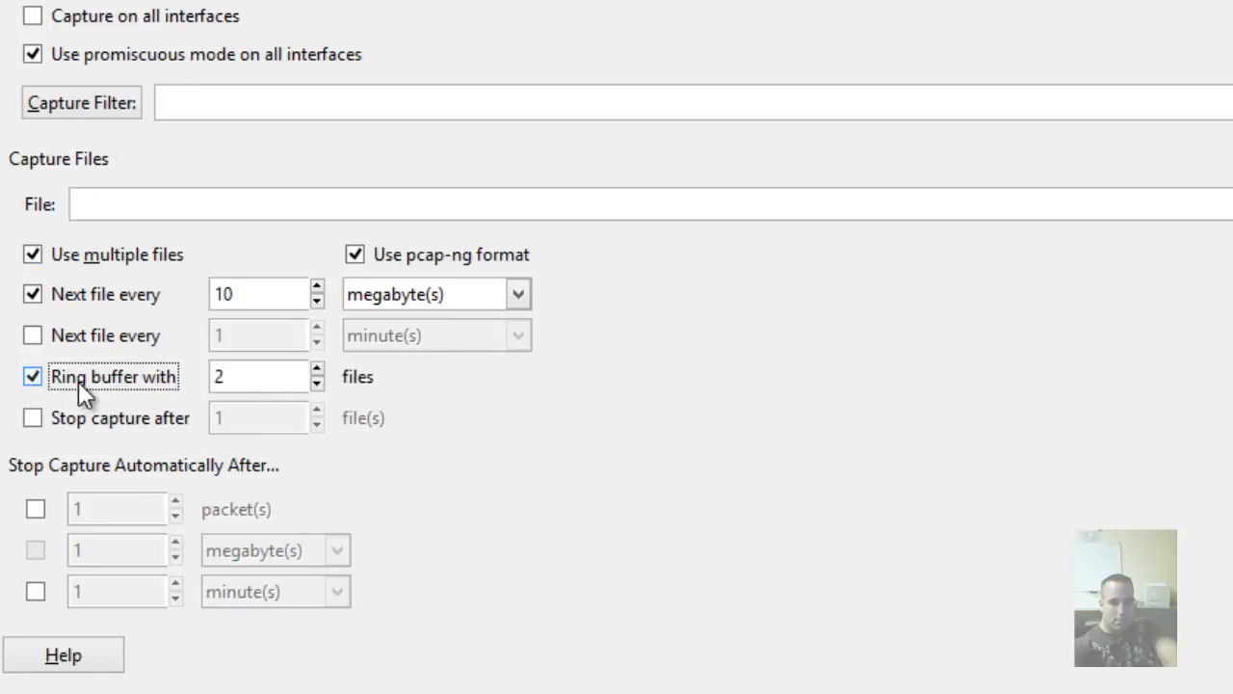
{"action": "left_click", "coordinate": [318, 384]}
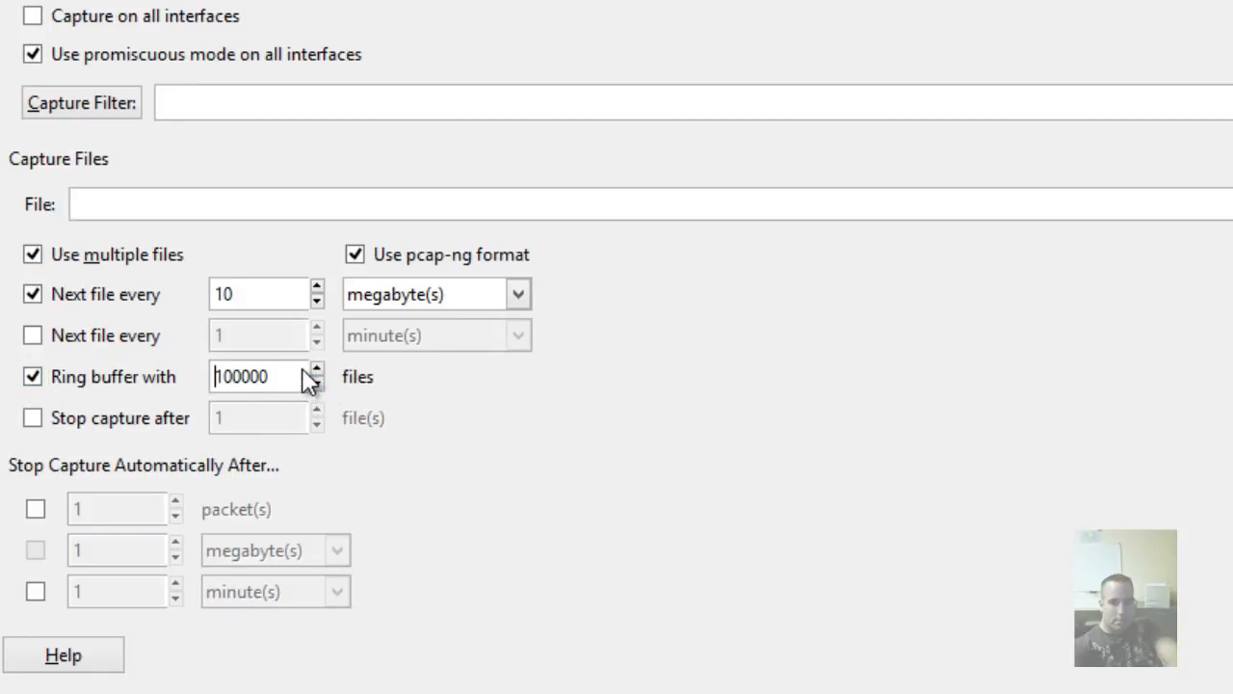
{"action": "left_click_drag", "start_coordinate": [200, 375], "coordinate": [168, 378]}
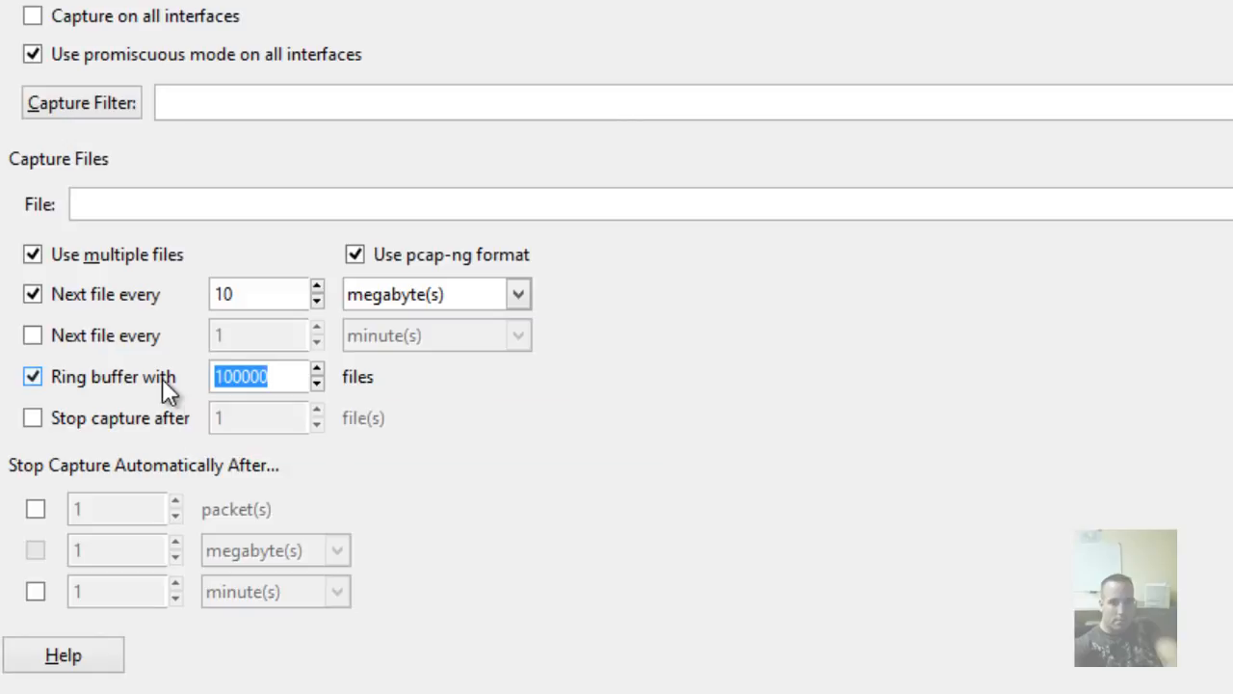
{"action": "type", "text": "24"}
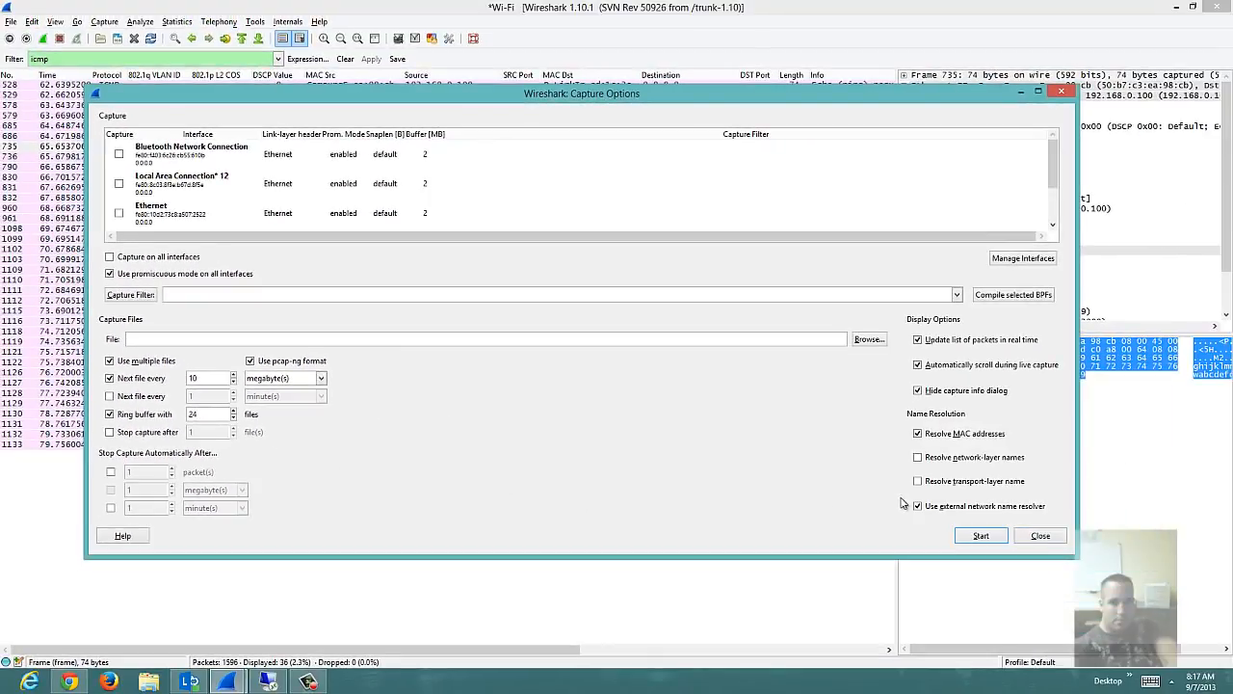
{"action": "left_click", "coordinate": [1039, 535]}
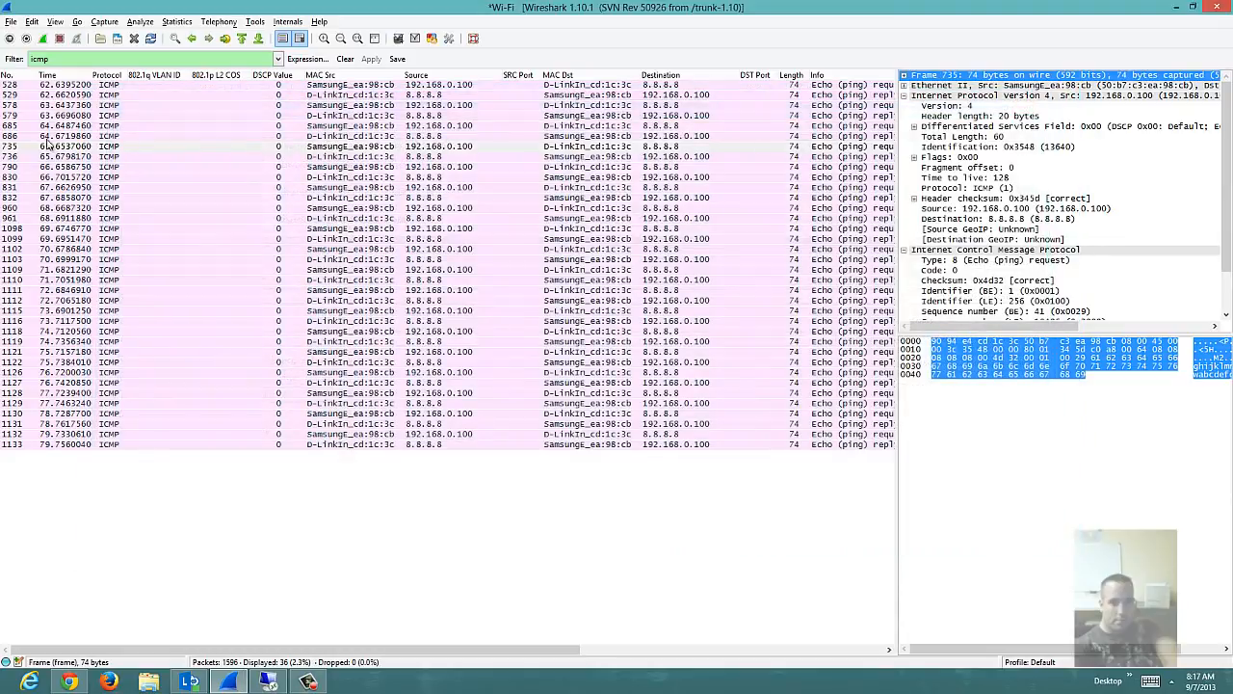
- Enable name resolution for the transport layer
{"action": "left_click", "coordinate": [11, 21]}
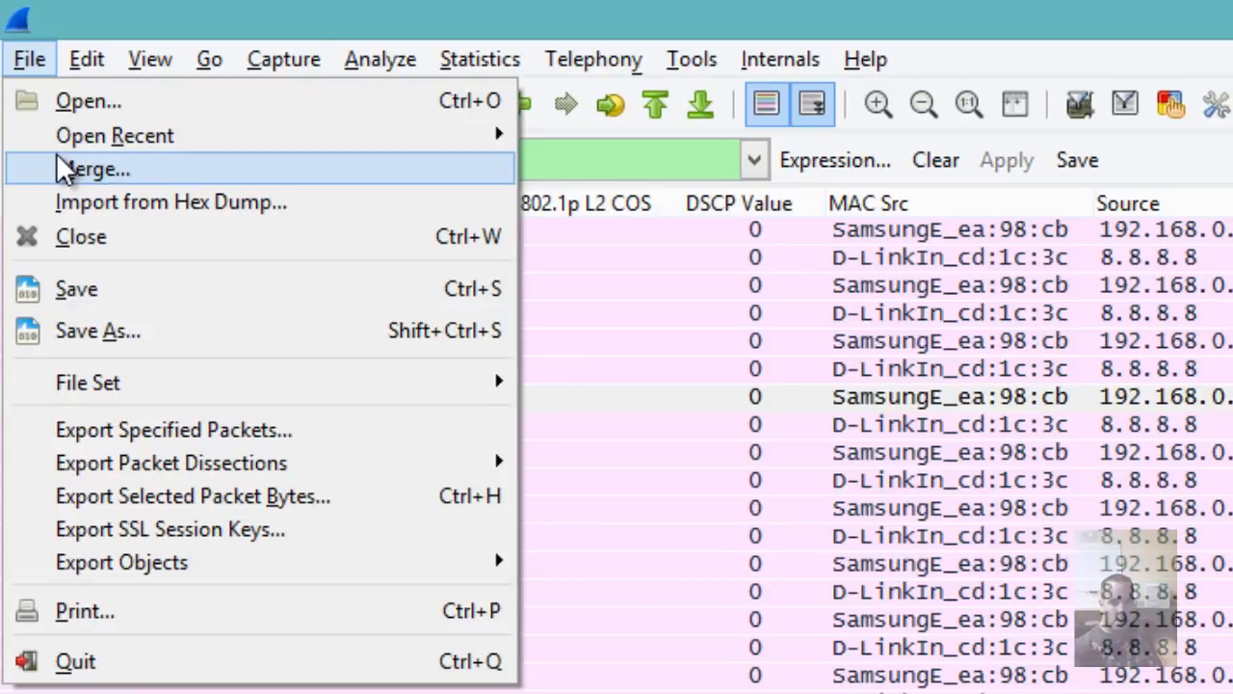
{"action": "mouse_move", "coordinate": [96, 68]}
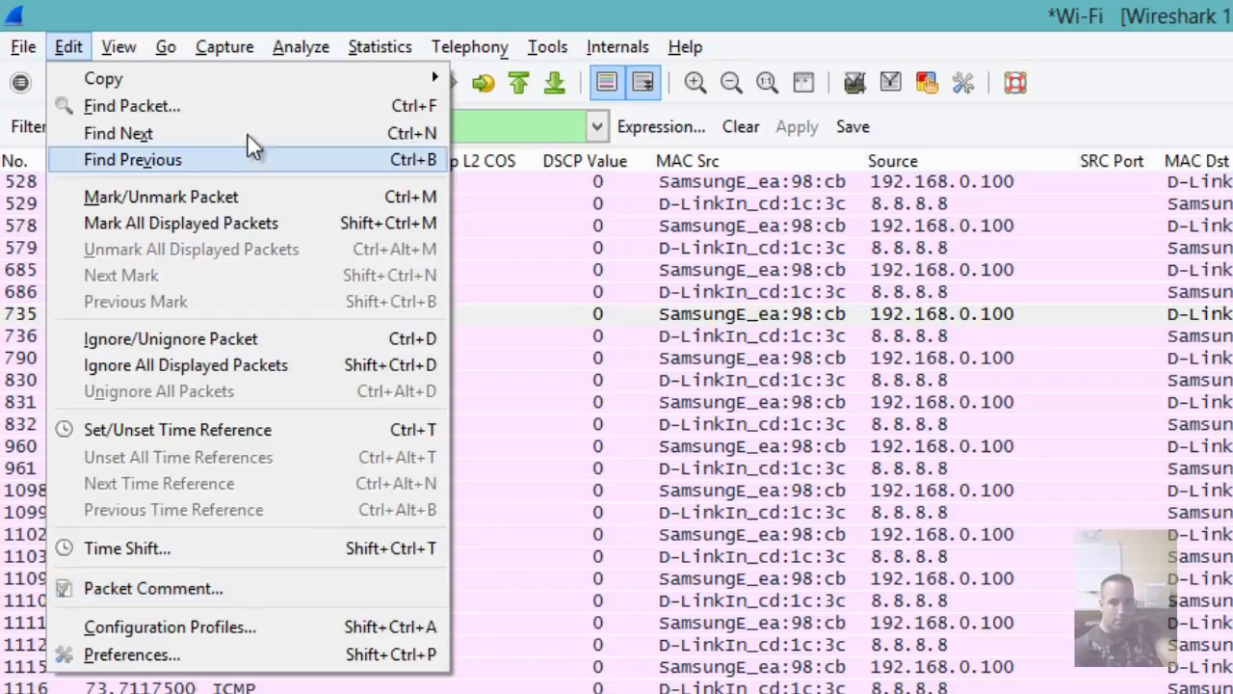
{"action": "mouse_move", "coordinate": [140, 46]}
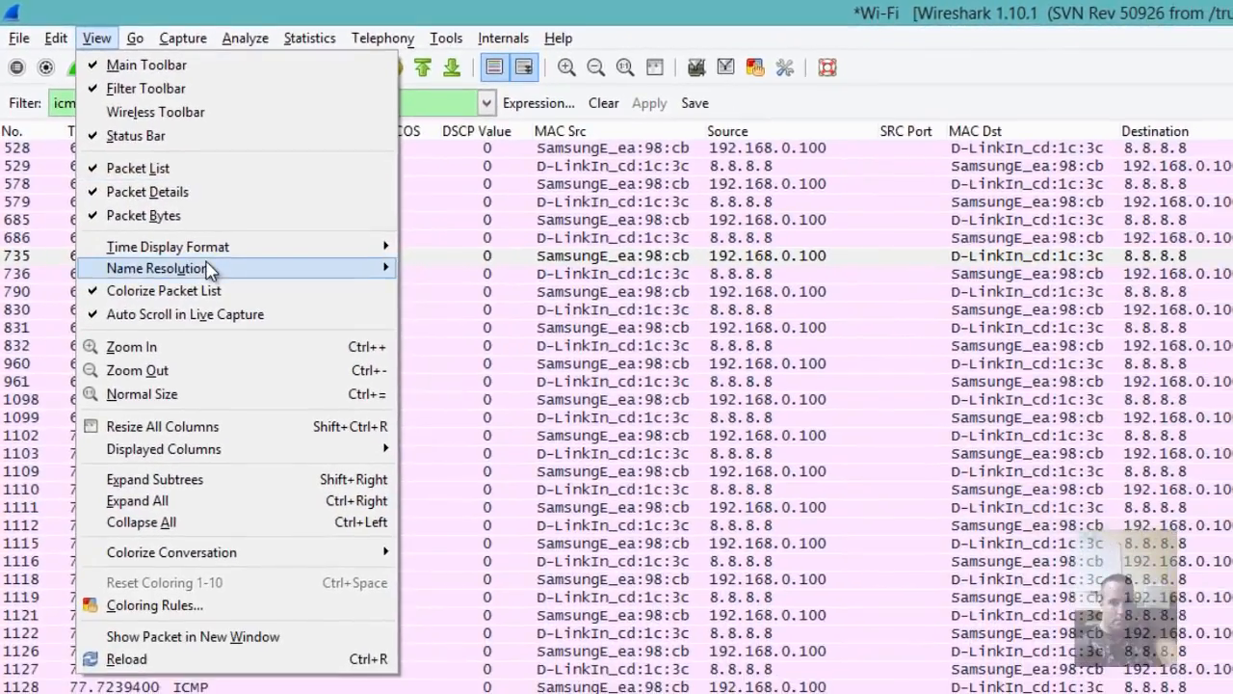
{"action": "mouse_move", "coordinate": [252, 327]}
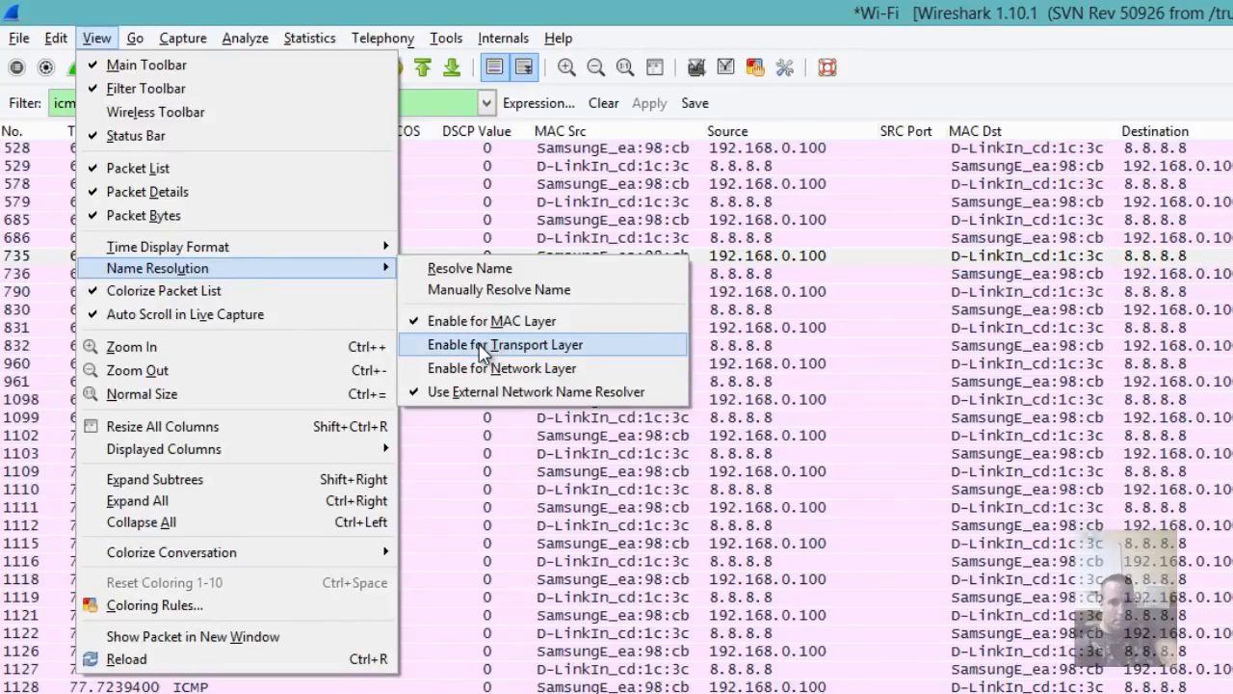
{"action": "left_click", "coordinate": [482, 353]}
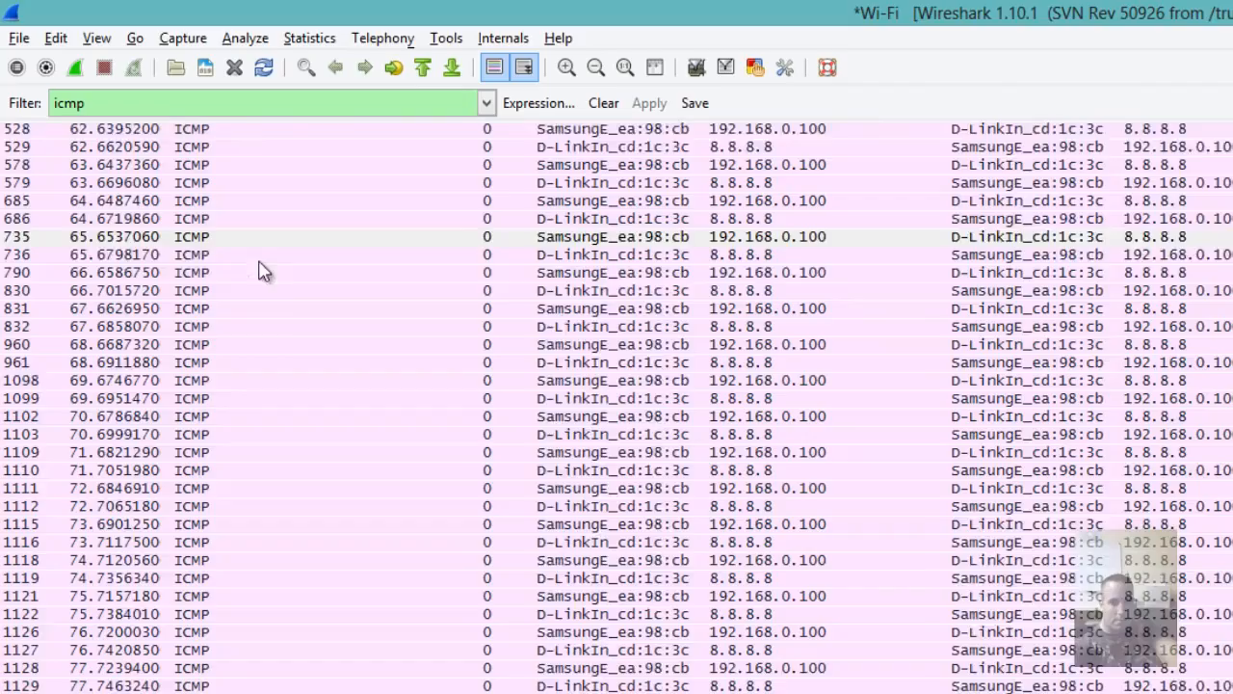
{"action": "left_click", "coordinate": [268, 258]}
- Enable name resolution for the network layer so IP addresses are shown as host names
{"action": "left_click", "coordinate": [56, 38]}
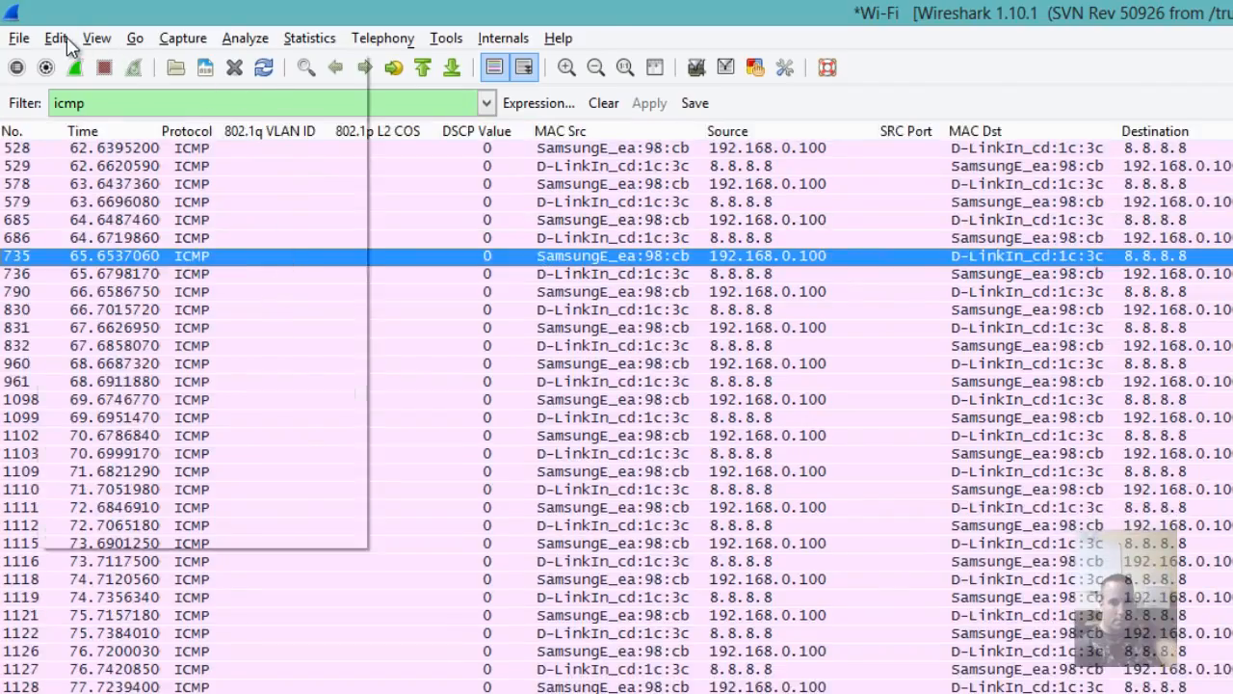
{"action": "mouse_move", "coordinate": [96, 38]}
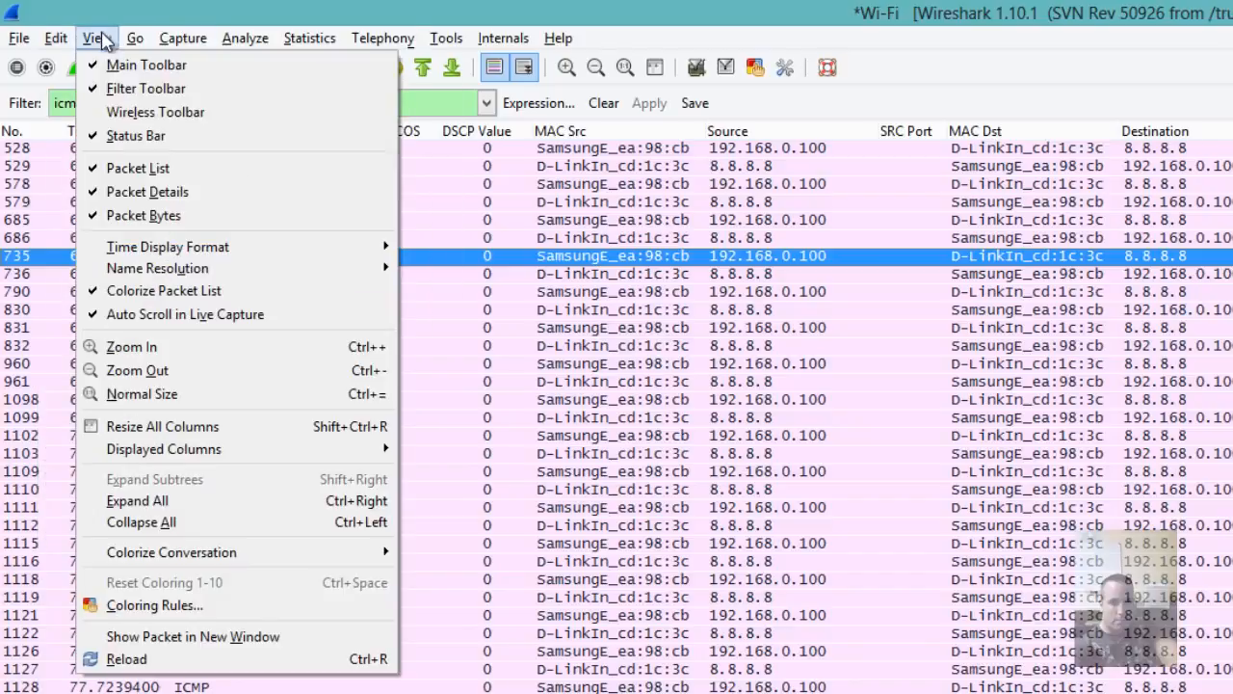
{"action": "mouse_move", "coordinate": [301, 279]}
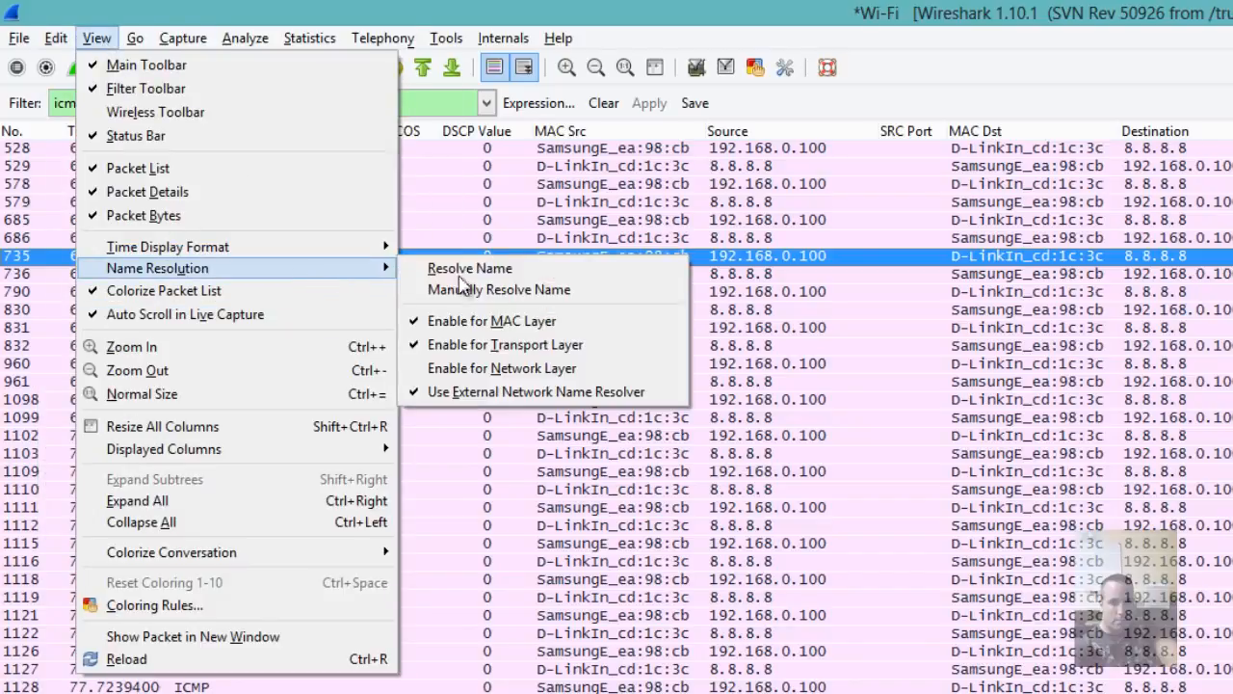
{"action": "left_click", "coordinate": [475, 369]}
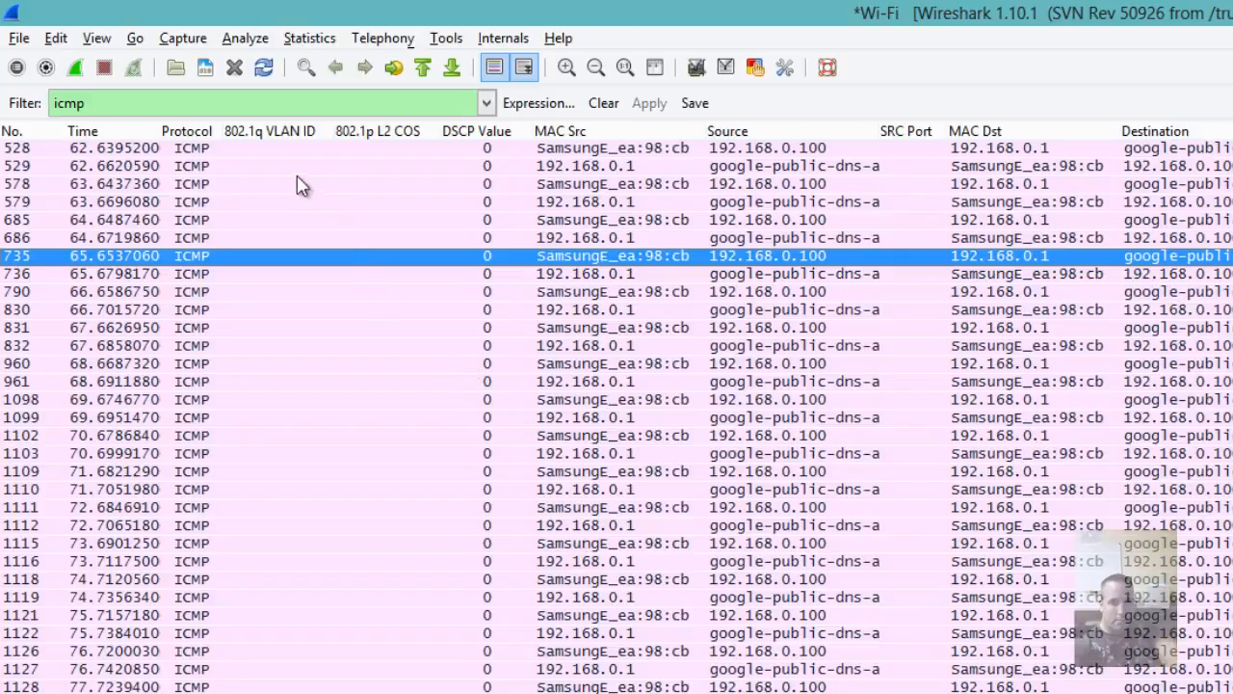
- Clear the icmp display filter and browse the full packet list for resolved names
{"action": "left_click", "coordinate": [602, 103]}
{"action": "scroll", "coordinate": [661, 583], "scroll_direction": "down", "scroll_amount": 19}
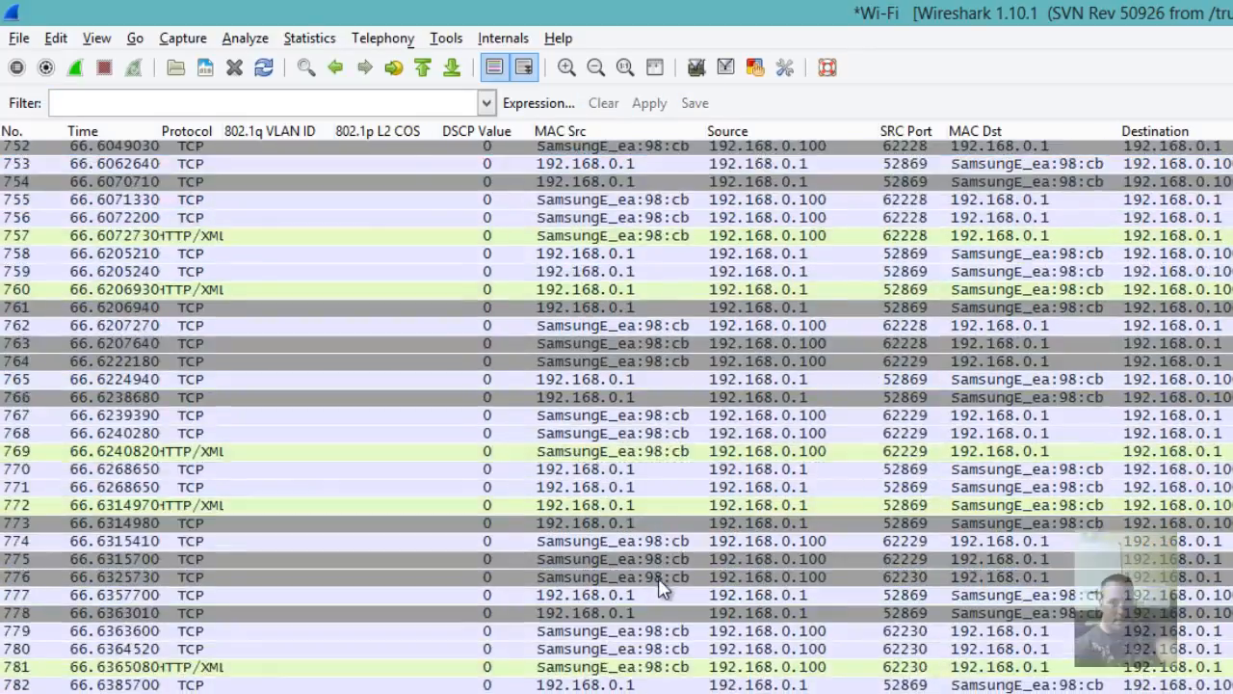
{"action": "scroll", "coordinate": [661, 591], "scroll_direction": "down", "scroll_amount": 2}
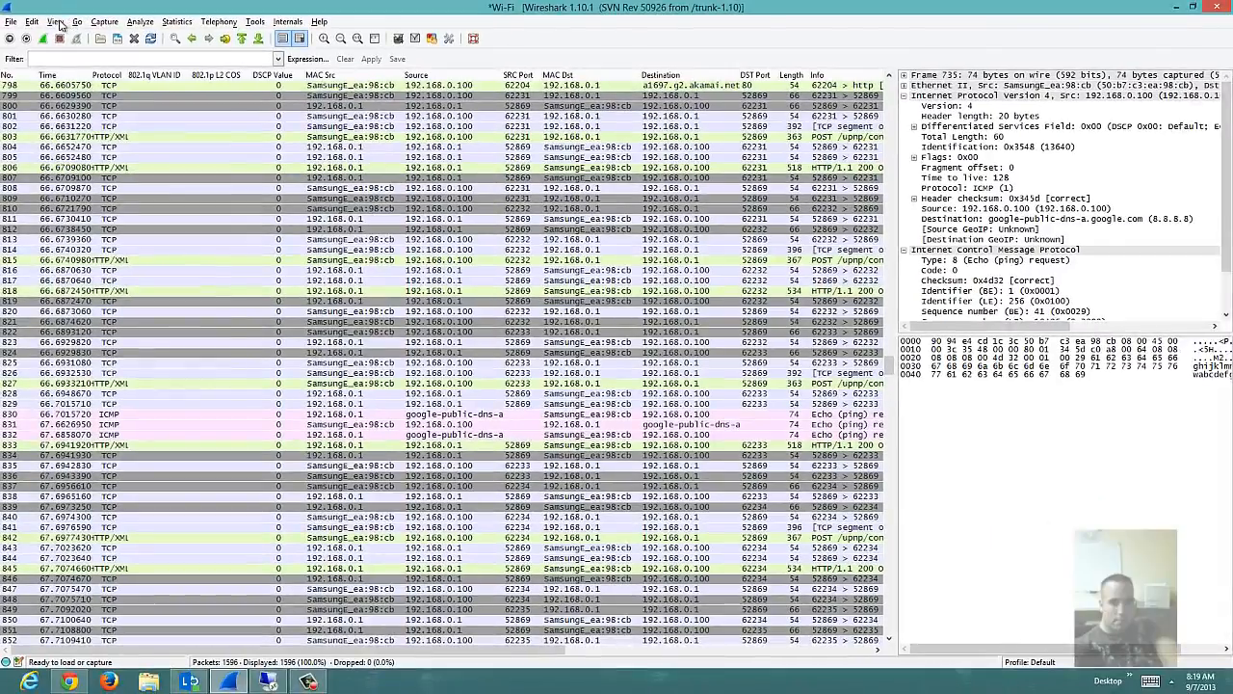
{"action": "left_click", "coordinate": [60, 24]}
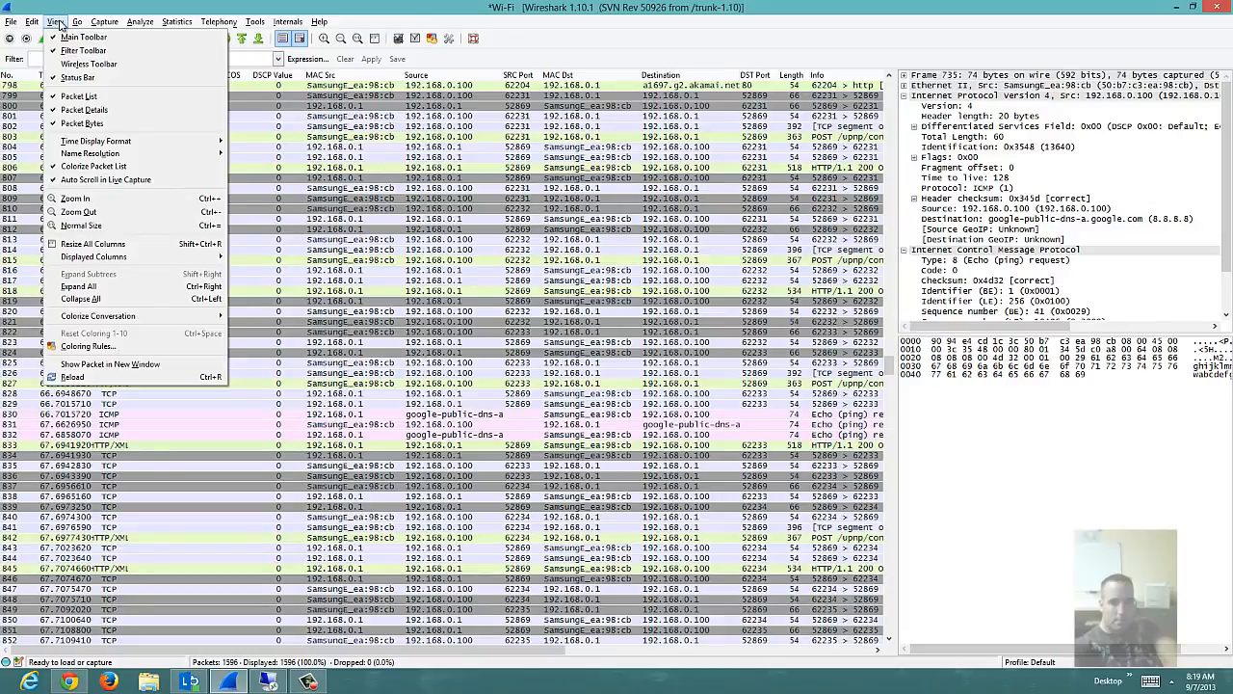
{"action": "mouse_move", "coordinate": [318, 22]}
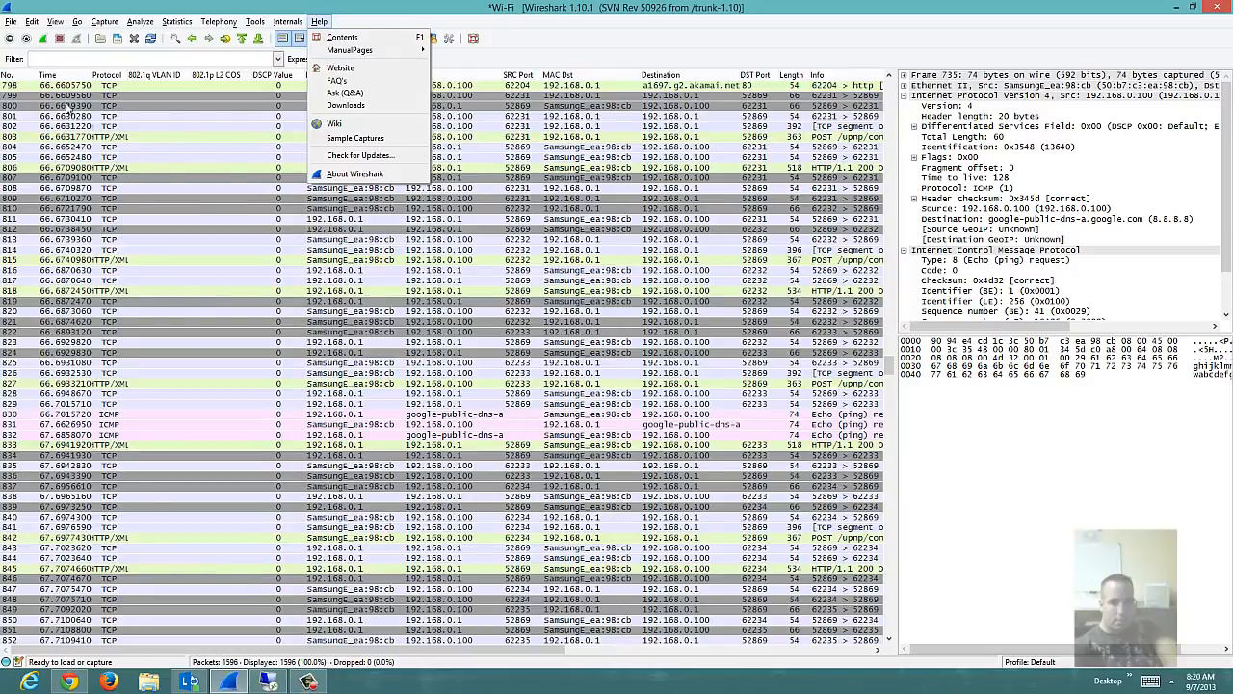
{"action": "mouse_move", "coordinate": [55, 25]}
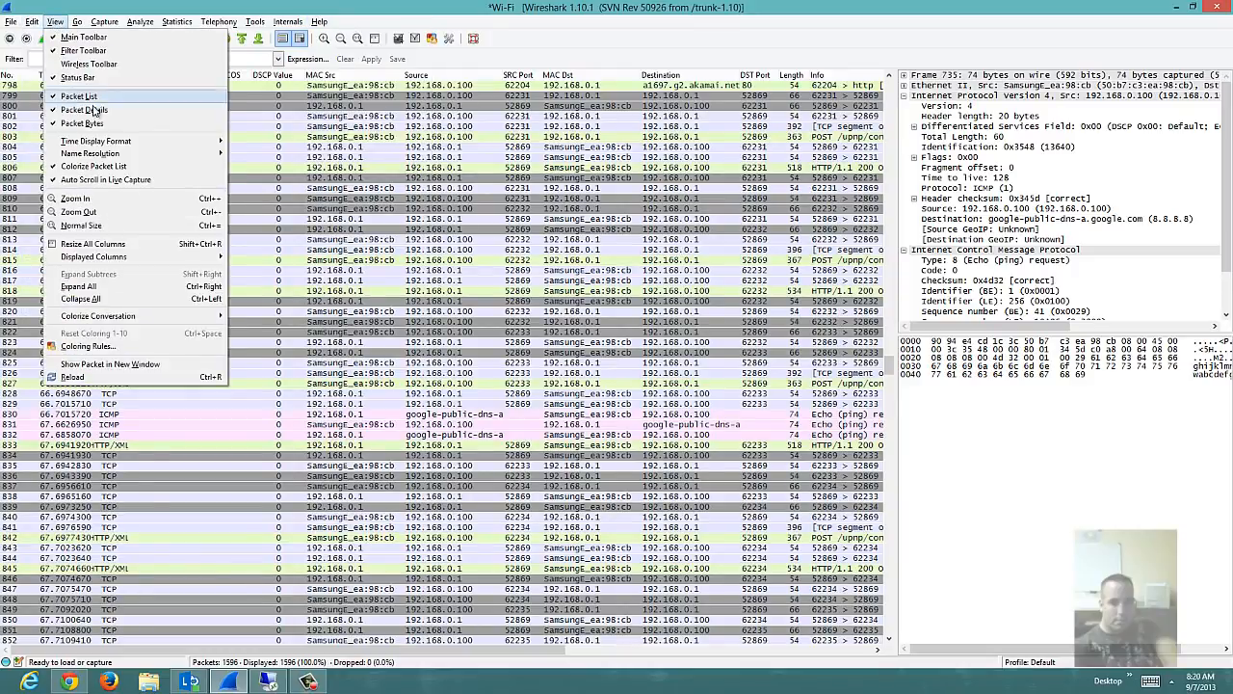
{"action": "mouse_move", "coordinate": [118, 153]}
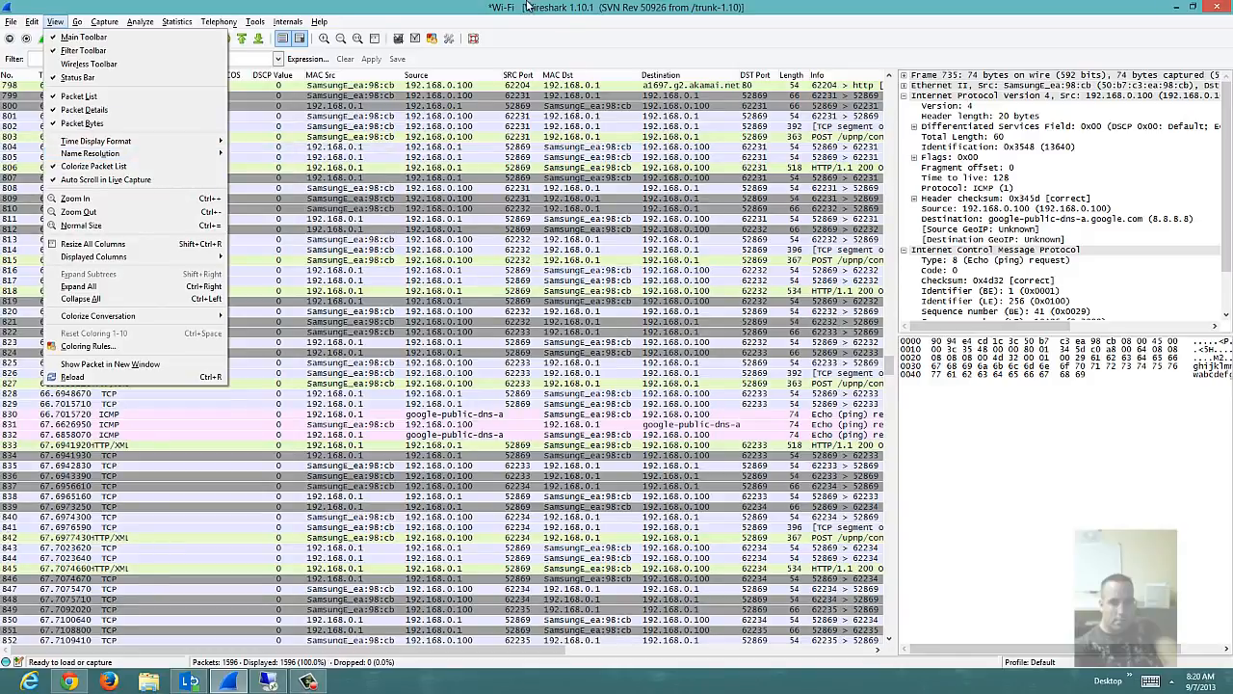
{"action": "left_click", "coordinate": [396, 4]}
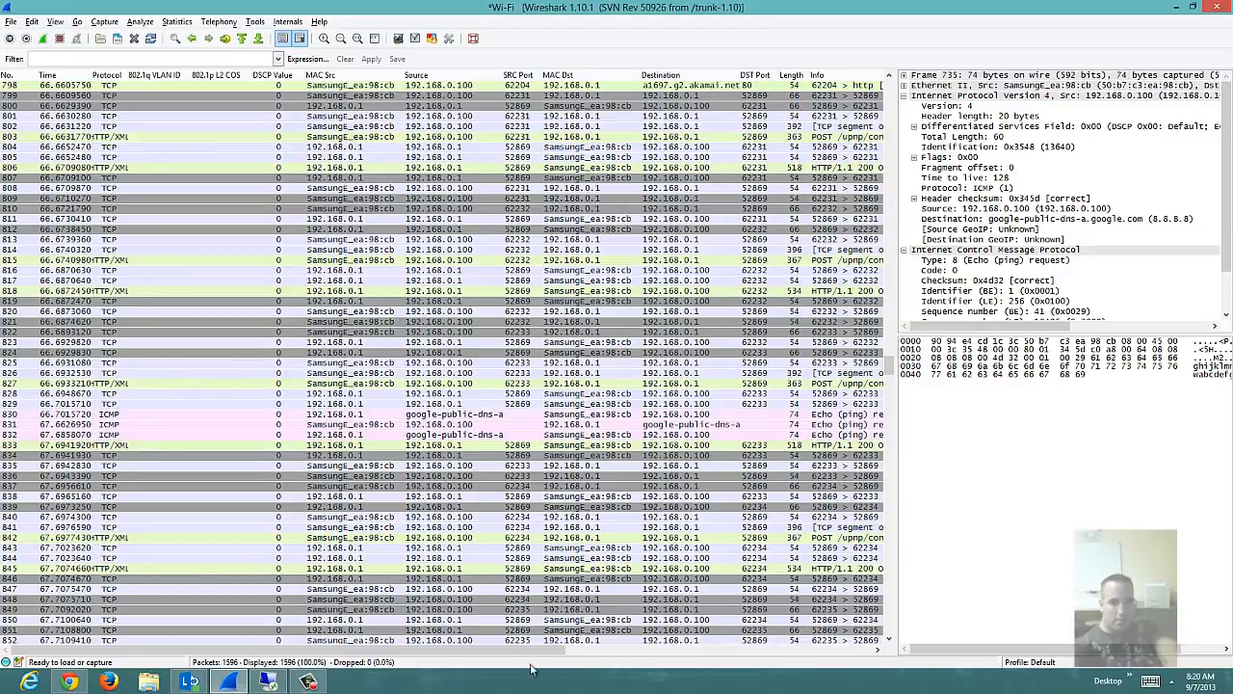
- Inspect ICMP packet 831, collapsing its Data and Internet Control Message Protocol details and leaving its Internet Protocol Version 4 header expanded
{"action": "scroll", "coordinate": [399, 542], "scroll_direction": "down", "scroll_amount": 6}
{"action": "scroll", "coordinate": [394, 543], "scroll_direction": "down", "scroll_amount": 2}
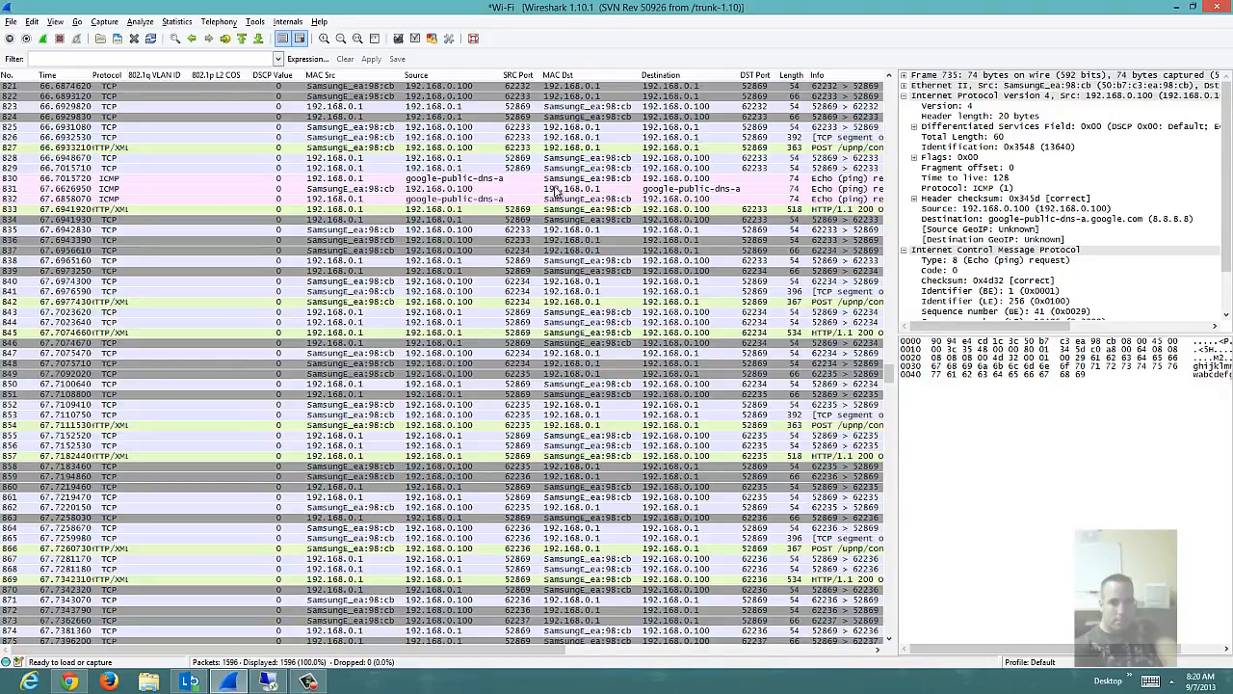
{"action": "left_click", "coordinate": [678, 191]}
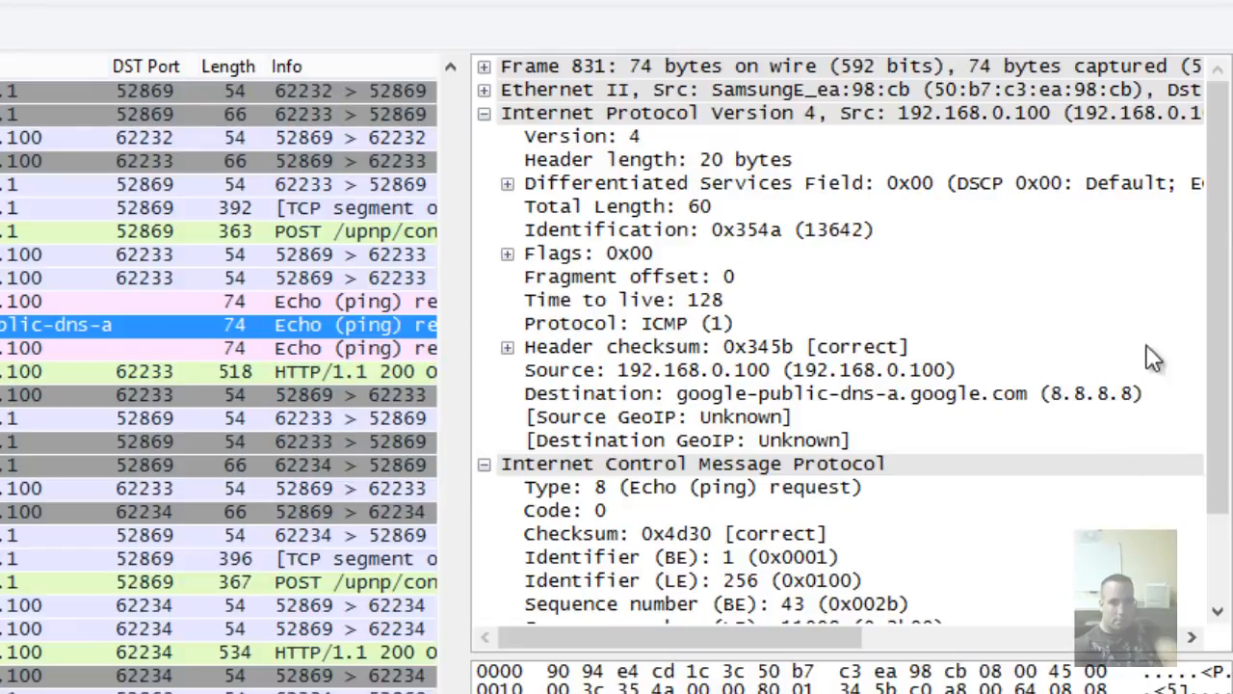
{"action": "left_click", "coordinate": [484, 113]}
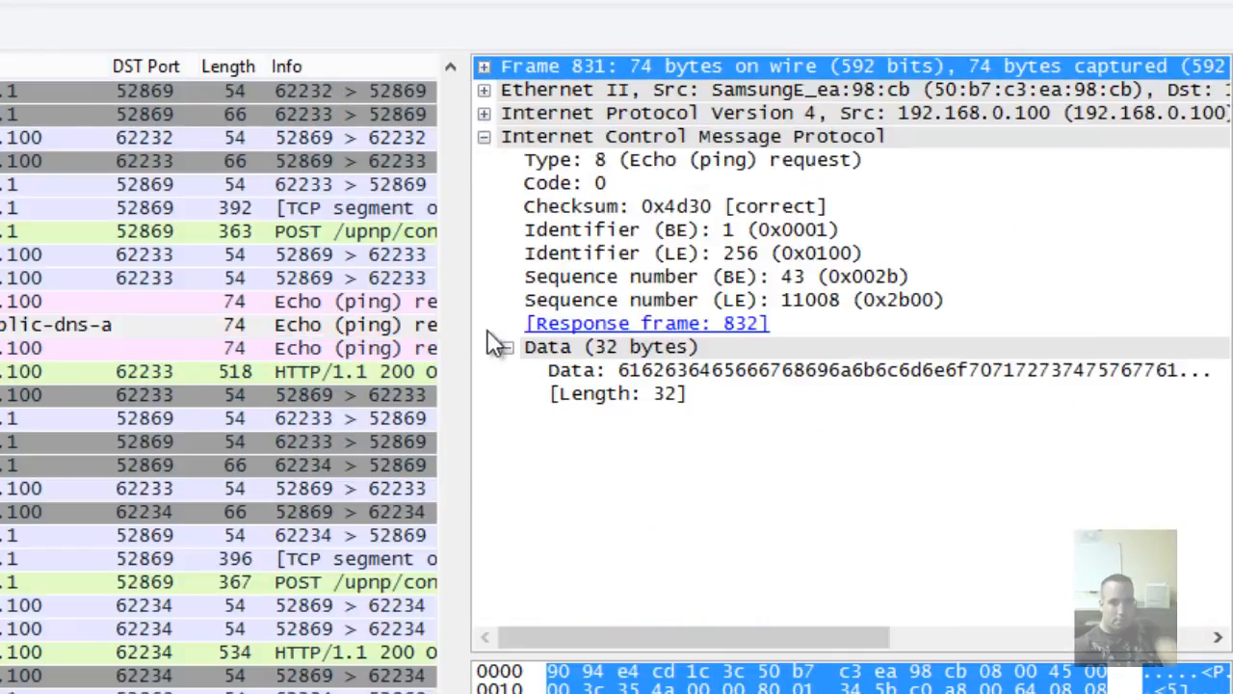
{"action": "left_click", "coordinate": [509, 349]}
{"action": "left_click", "coordinate": [485, 138]}
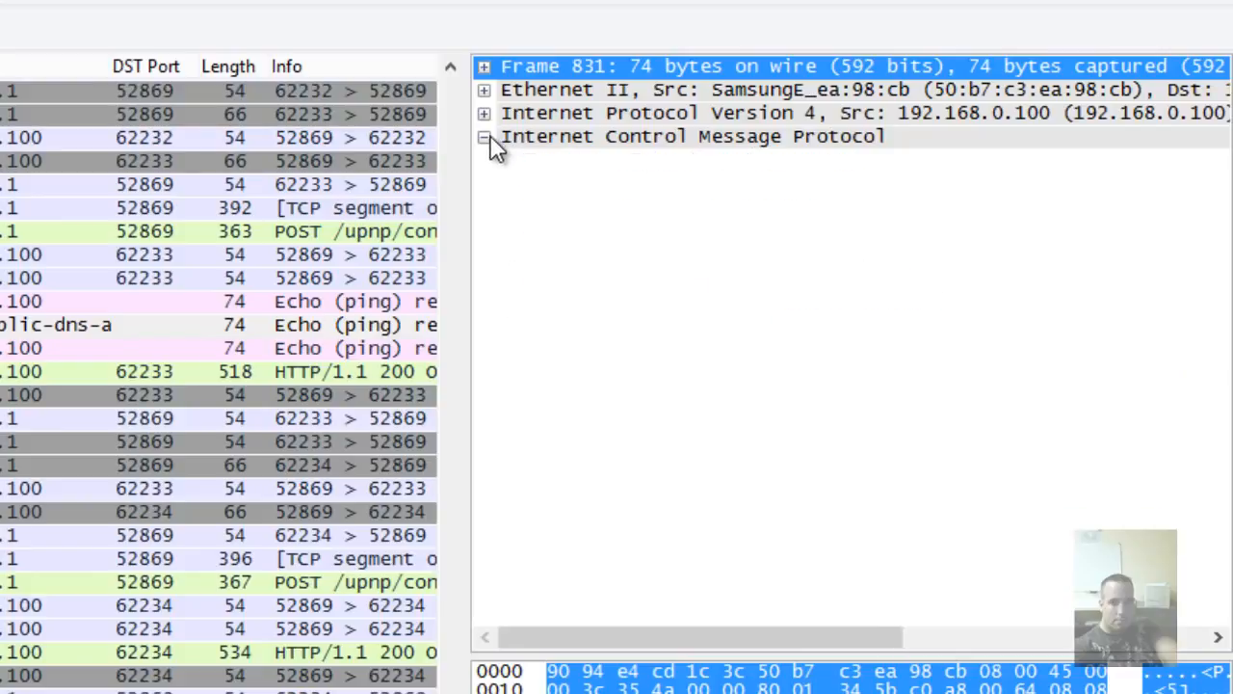
{"action": "left_click", "coordinate": [484, 137]}
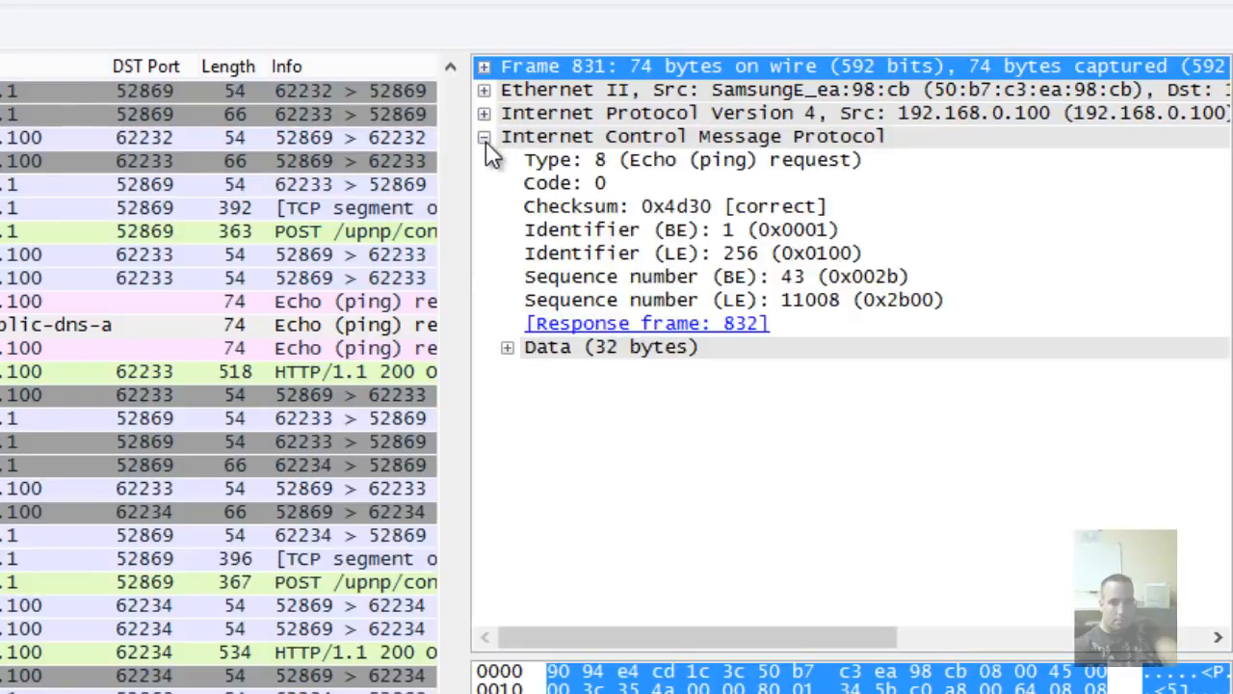
{"action": "left_click", "coordinate": [485, 138]}
{"action": "left_click", "coordinate": [483, 112]}
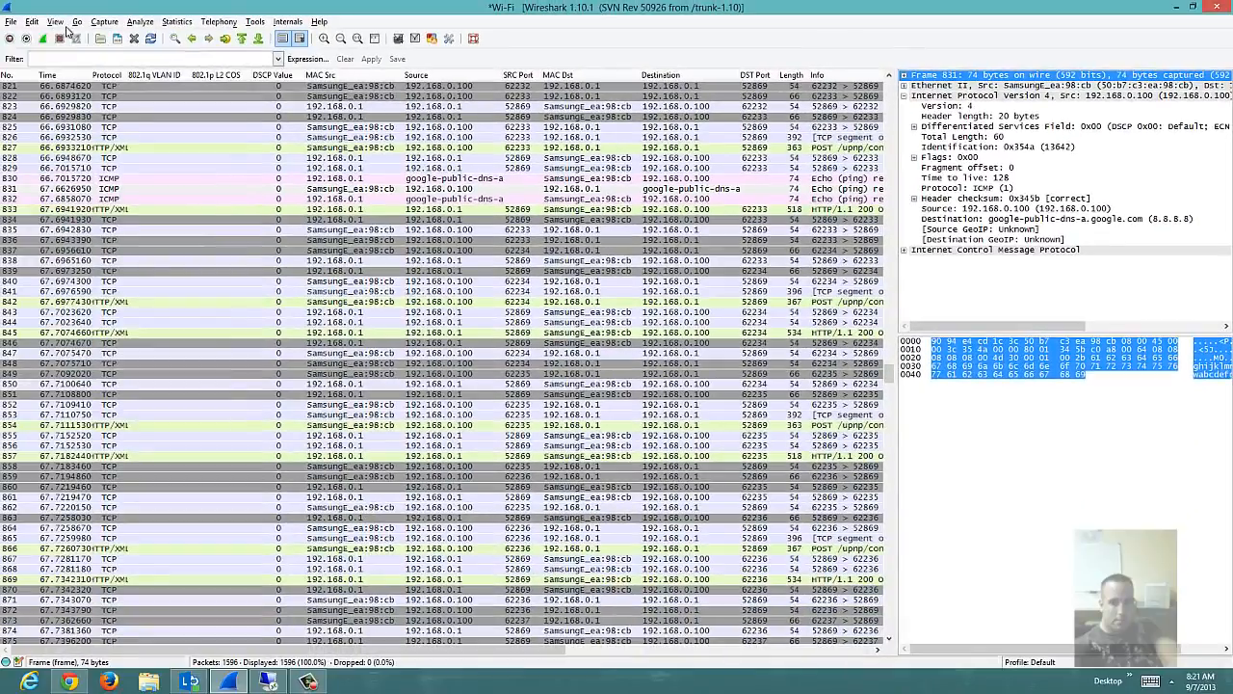
- Turn off name resolution for the transport layer and the network layer
{"action": "left_click", "coordinate": [56, 22]}
{"action": "mouse_move", "coordinate": [133, 159]}
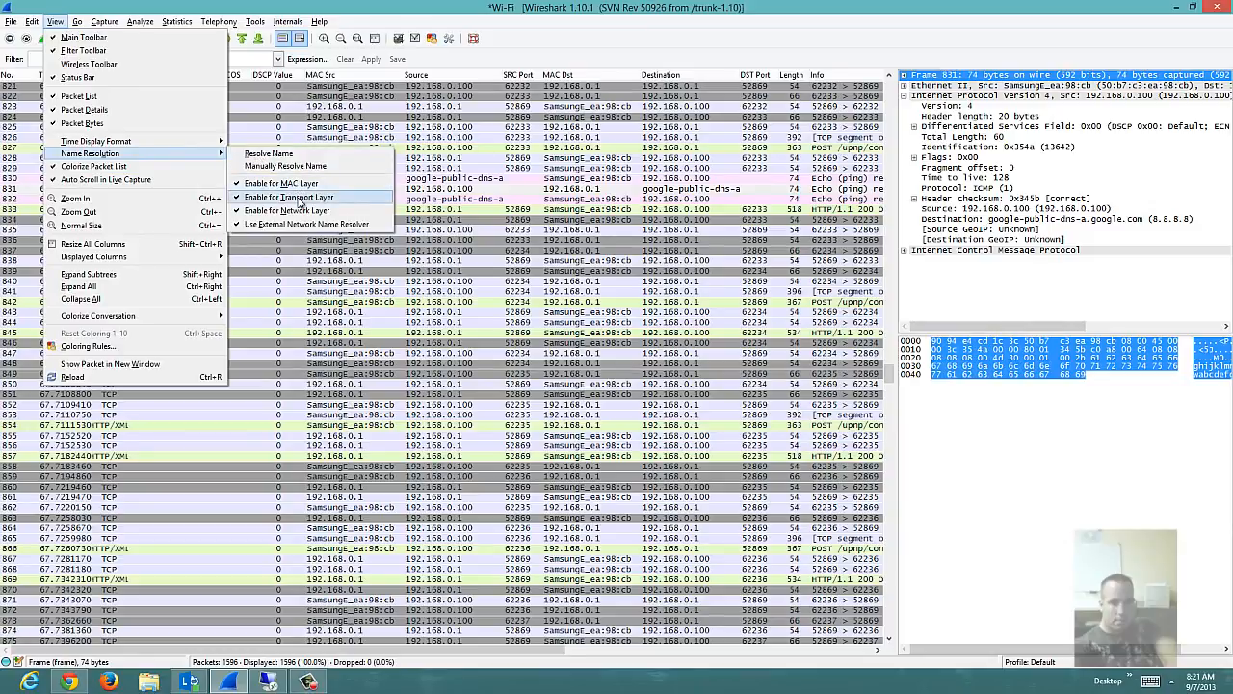
{"action": "left_click", "coordinate": [289, 197]}
{"action": "left_click", "coordinate": [56, 21]}
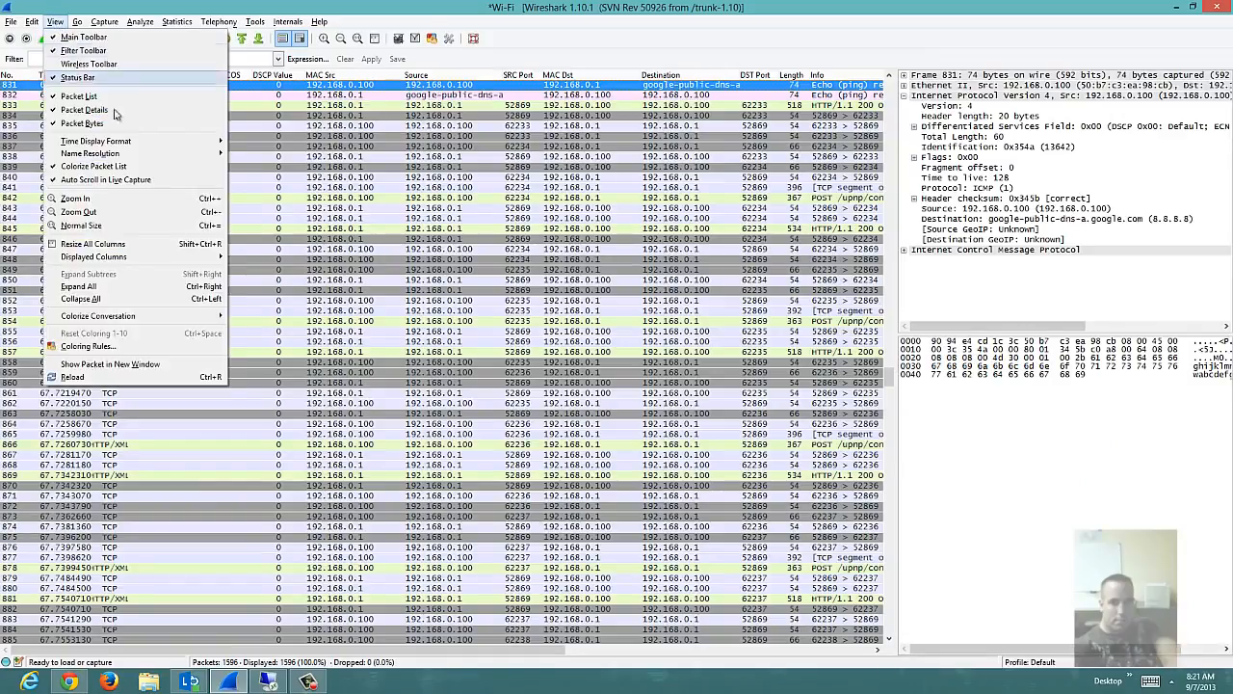
{"action": "mouse_move", "coordinate": [154, 156]}
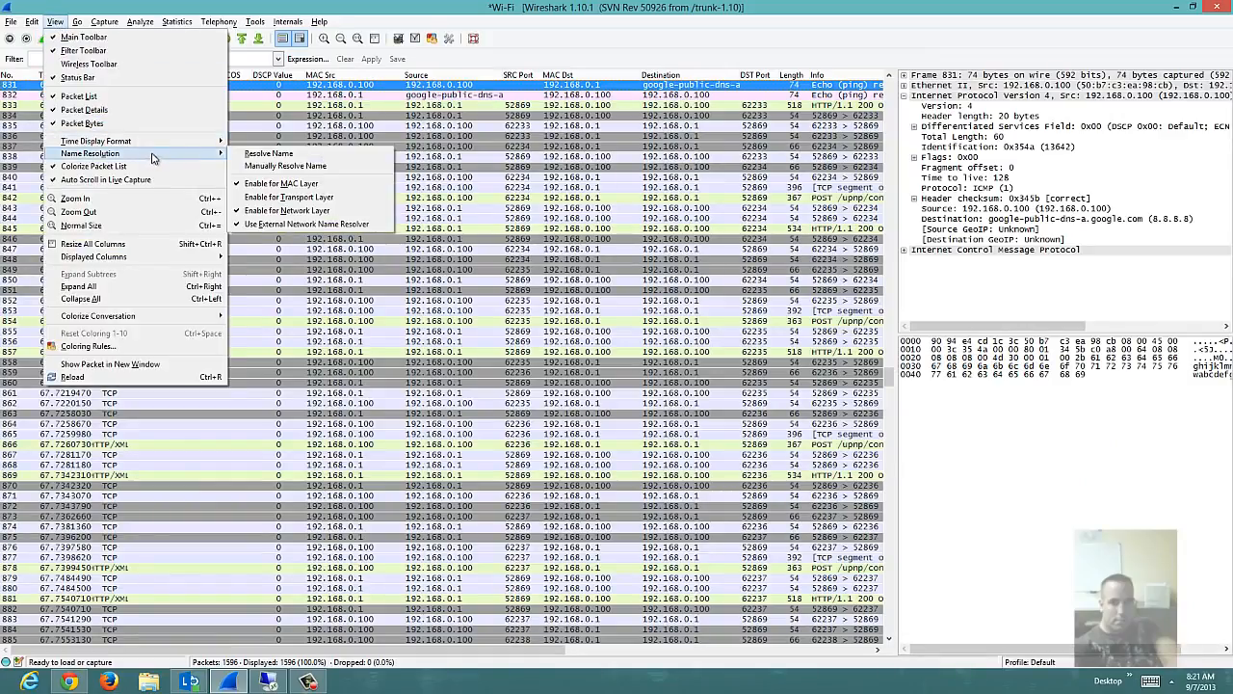
{"action": "left_click", "coordinate": [297, 211]}
- Review the name resolution settings alongside the MAC addresses in the packet list, and look over the remaining view options
{"action": "left_click", "coordinate": [56, 23]}
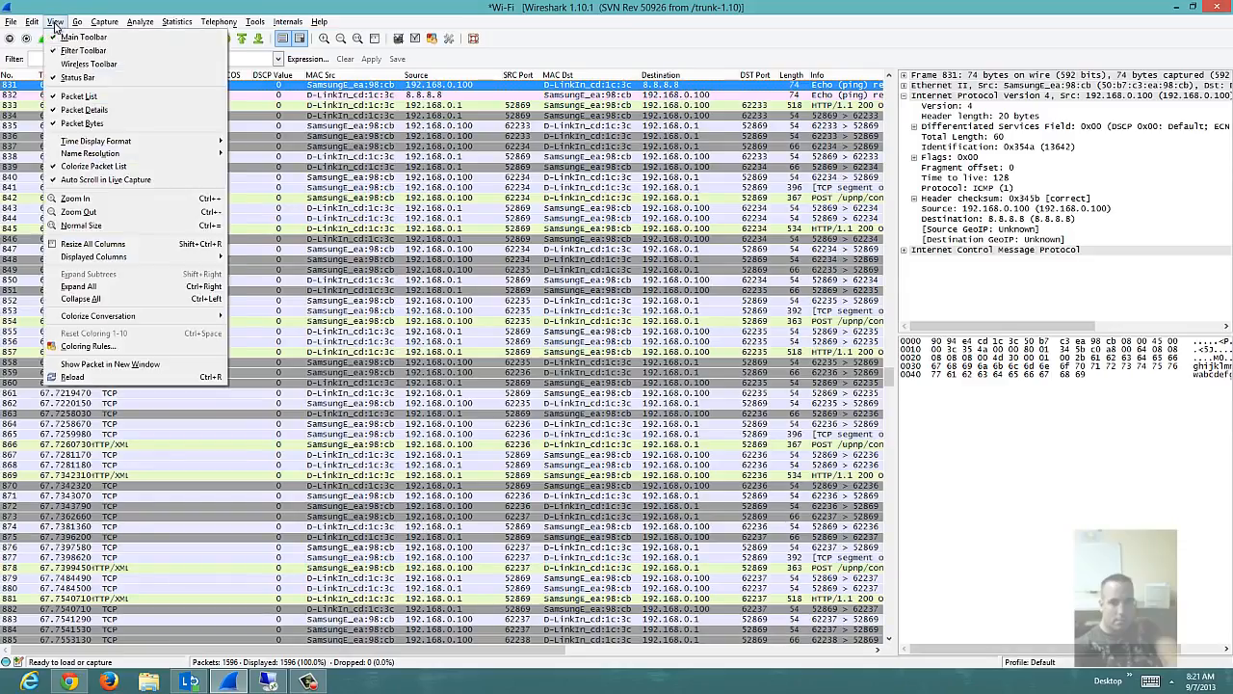
{"action": "mouse_move", "coordinate": [145, 154]}
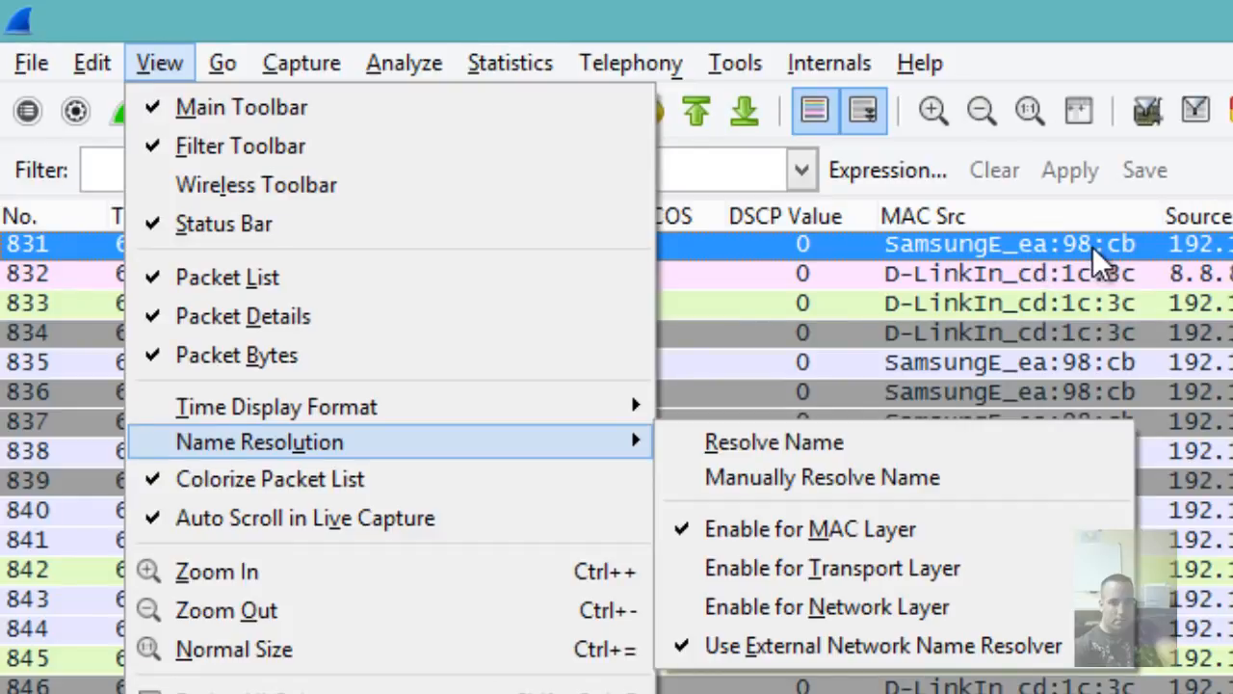
{"action": "left_click", "coordinate": [1216, 245]}
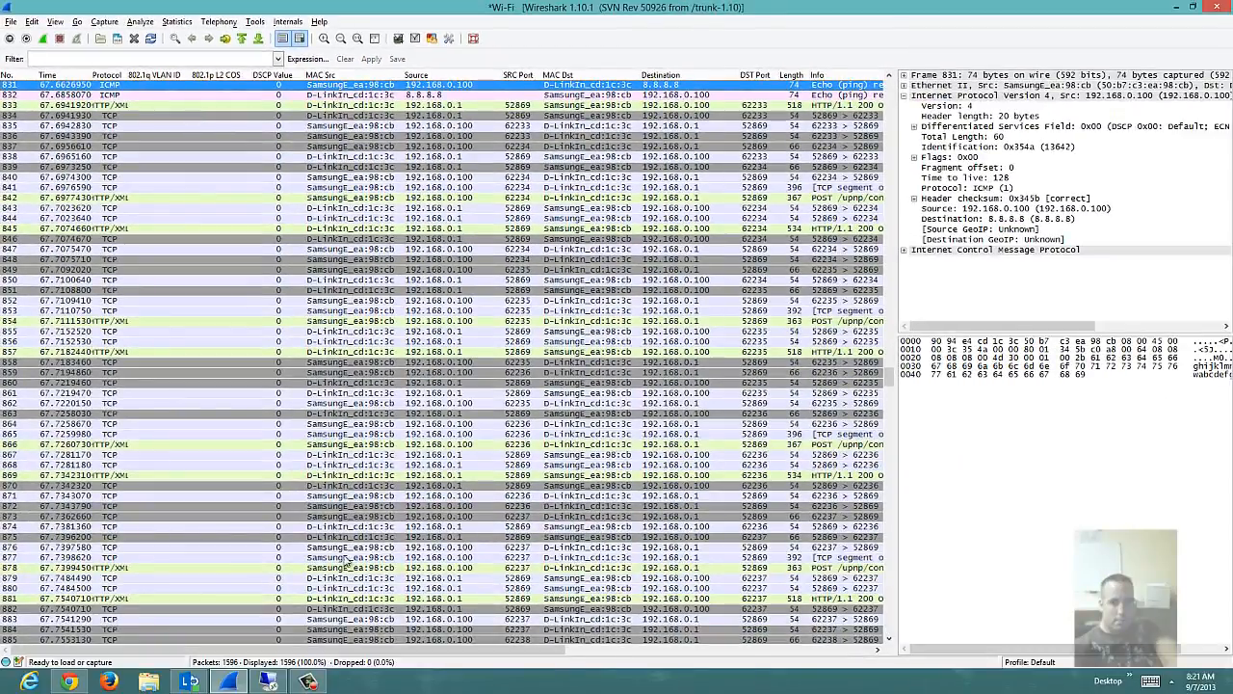
{"action": "left_click", "coordinate": [56, 21]}
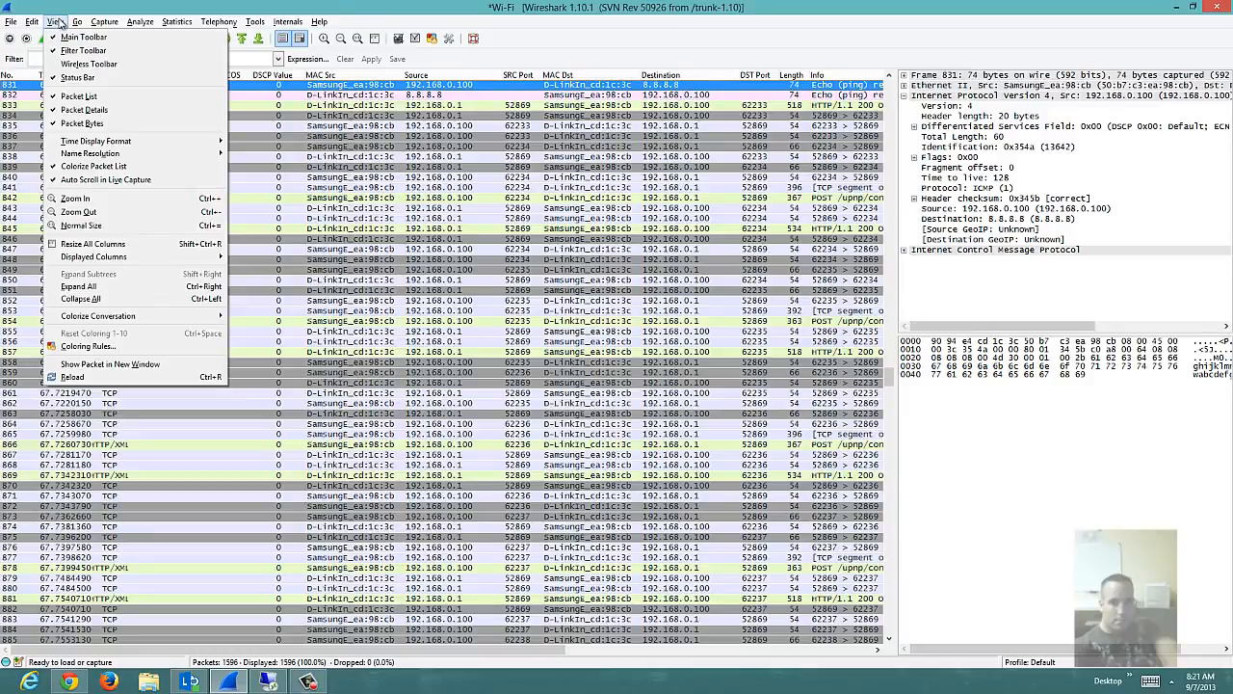
{"action": "mouse_move", "coordinate": [121, 146]}
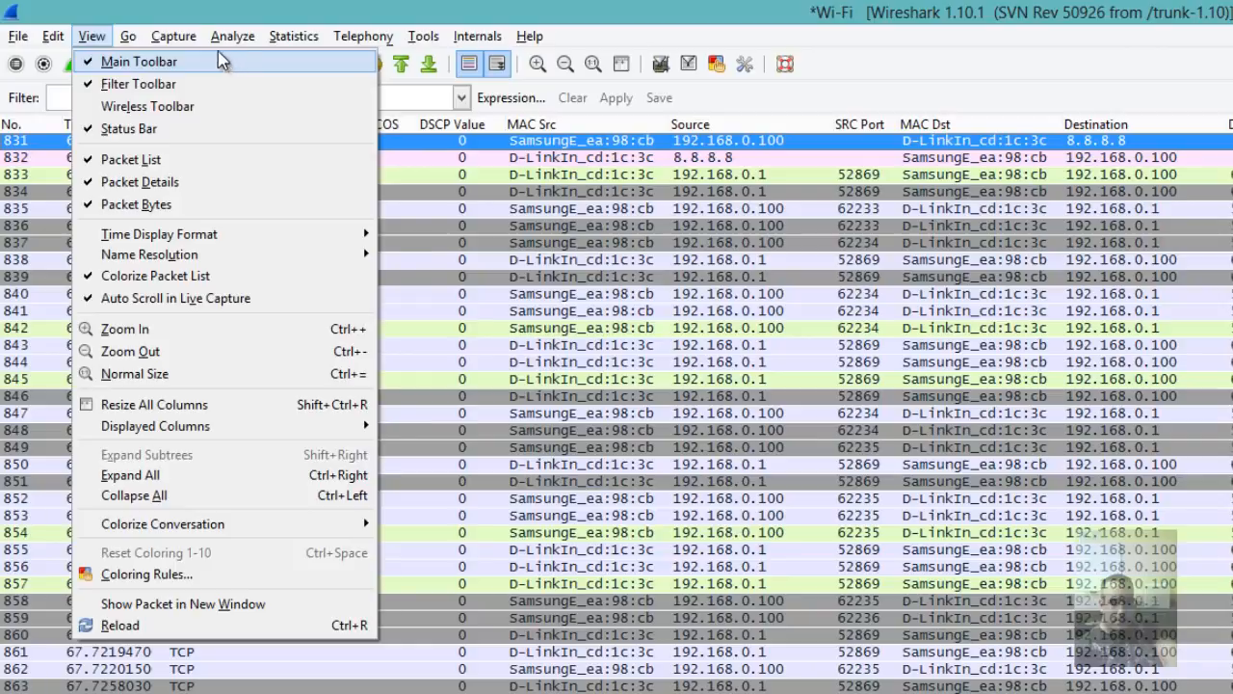
- Show the list of capture interfaces in an enlarged dialog and examine the packet activity on each interface
{"action": "mouse_move", "coordinate": [130, 39]}
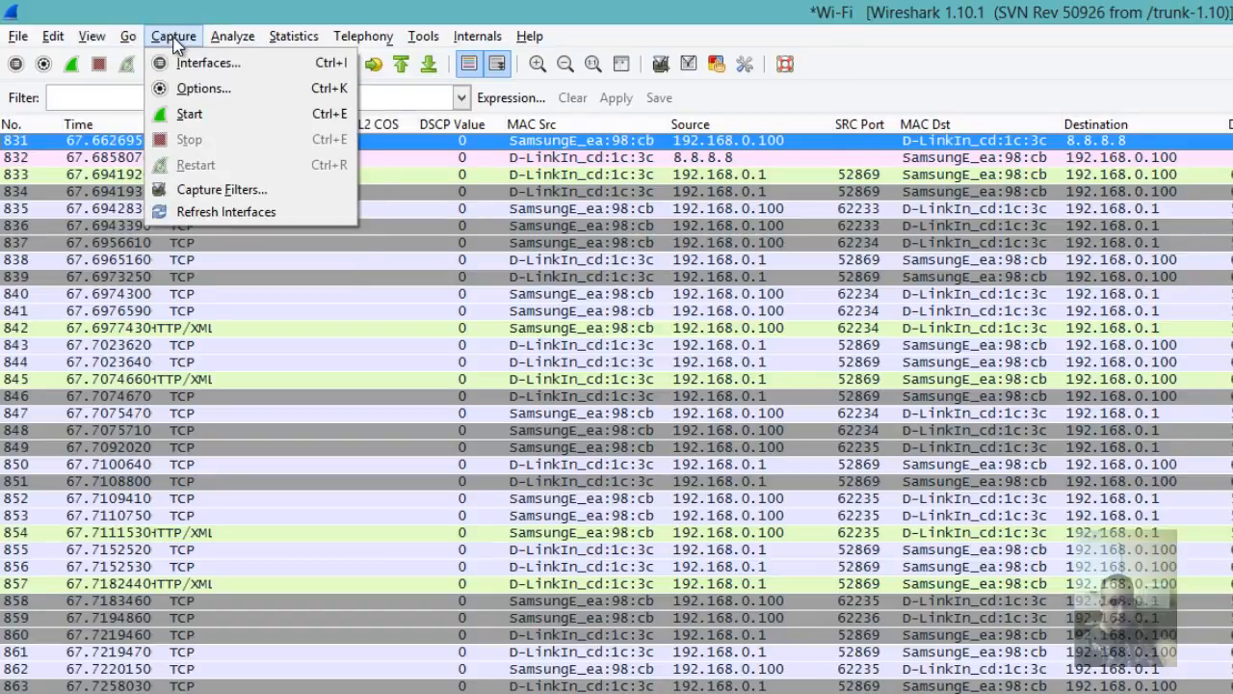
{"action": "left_click", "coordinate": [192, 64]}
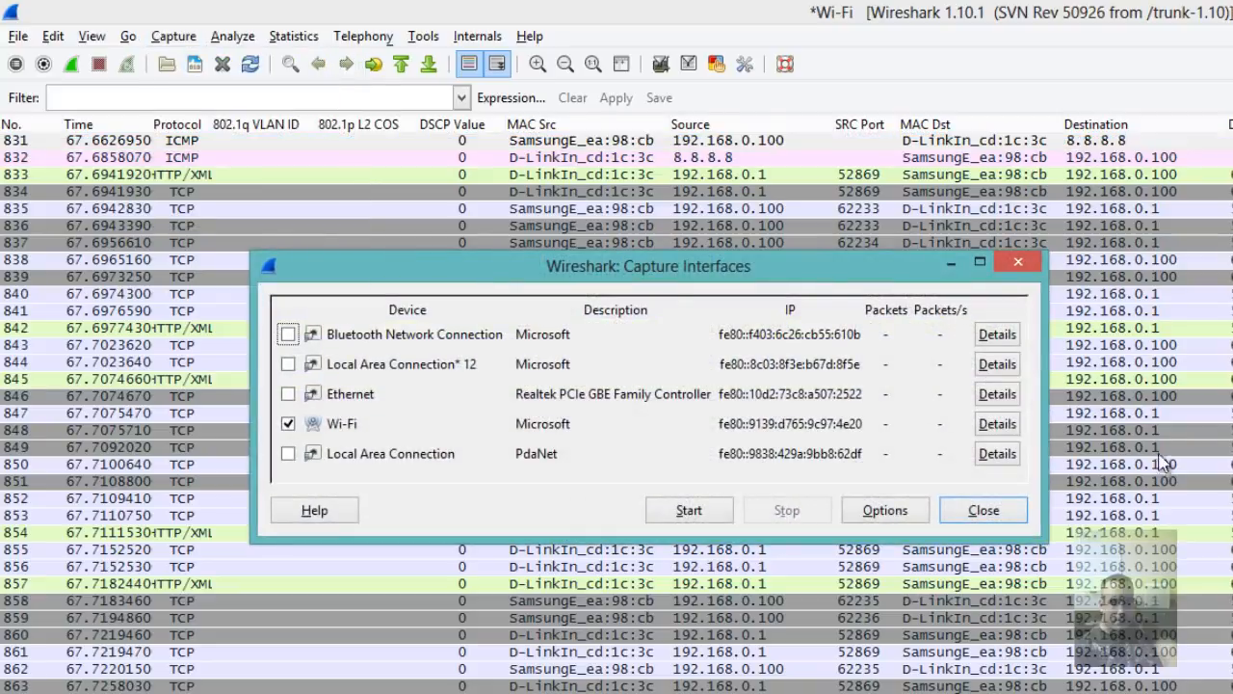
{"action": "left_click_drag", "start_coordinate": [1038, 541], "coordinate": [1231, 692]}
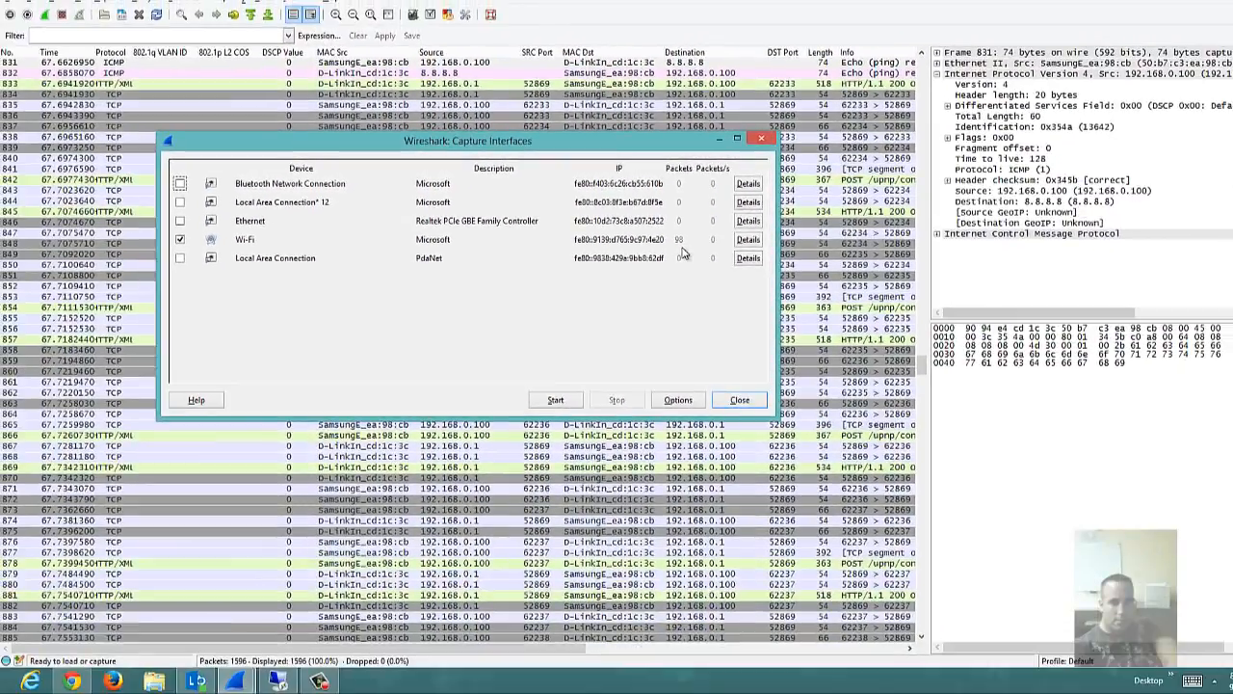
- Examine the network and link protocol choices that Decode As offers for ICMP packet 831, then close it without changes
{"action": "left_click", "coordinate": [84, 2]}
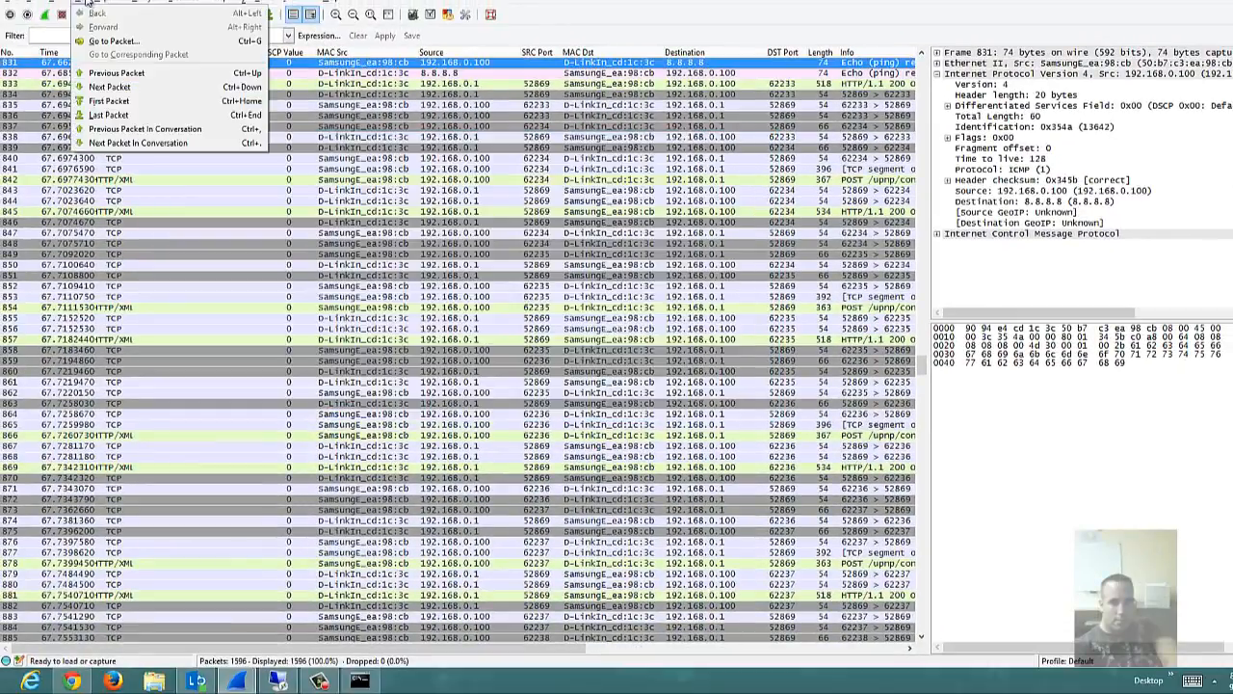
{"action": "mouse_move", "coordinate": [106, 2]}
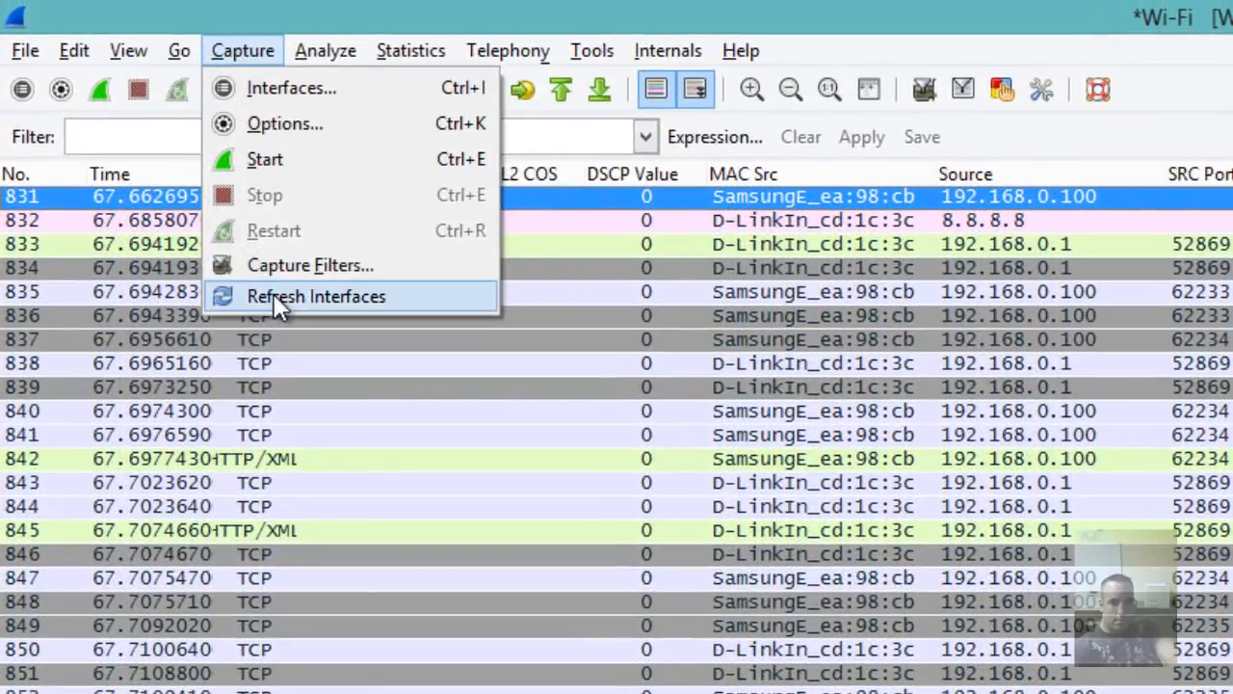
{"action": "mouse_move", "coordinate": [320, 37]}
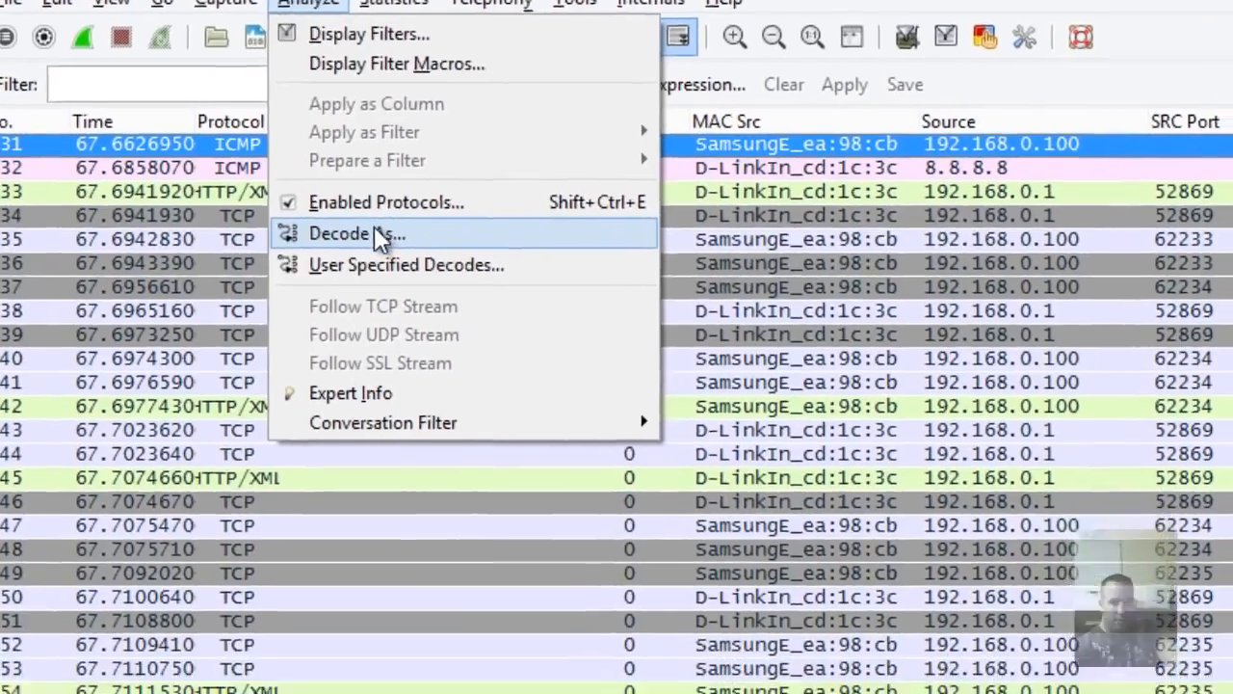
{"action": "left_click", "coordinate": [391, 283]}
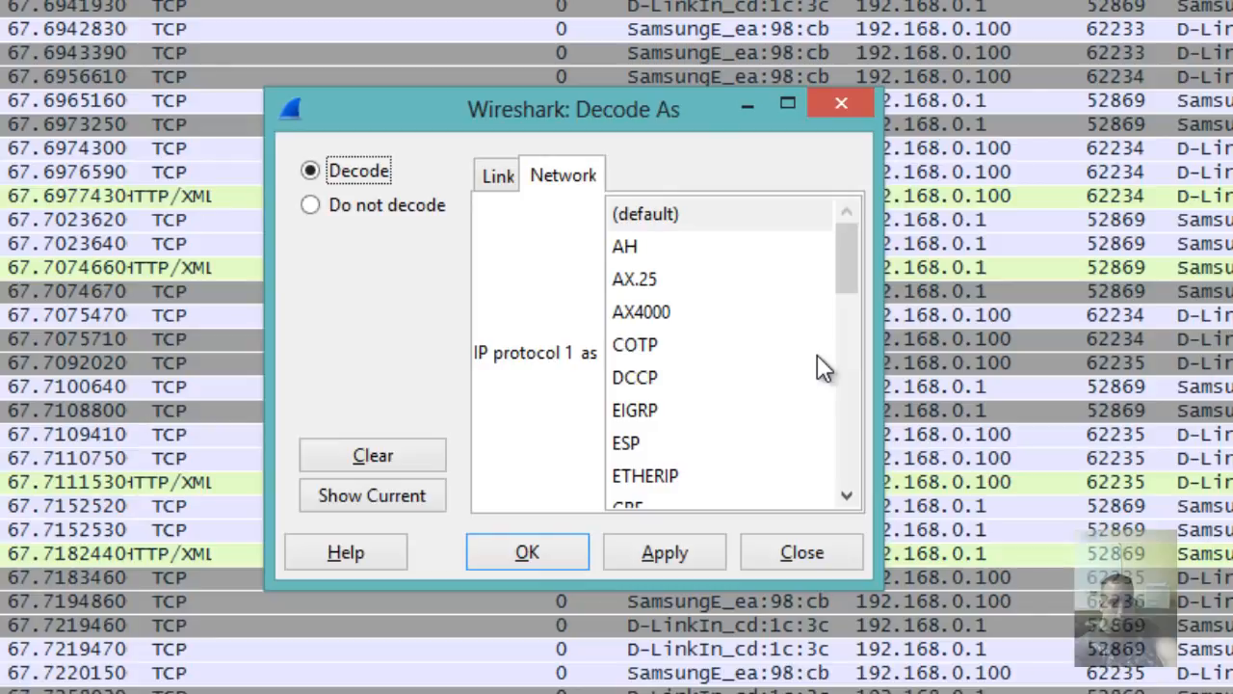
{"action": "left_click", "coordinate": [497, 177]}
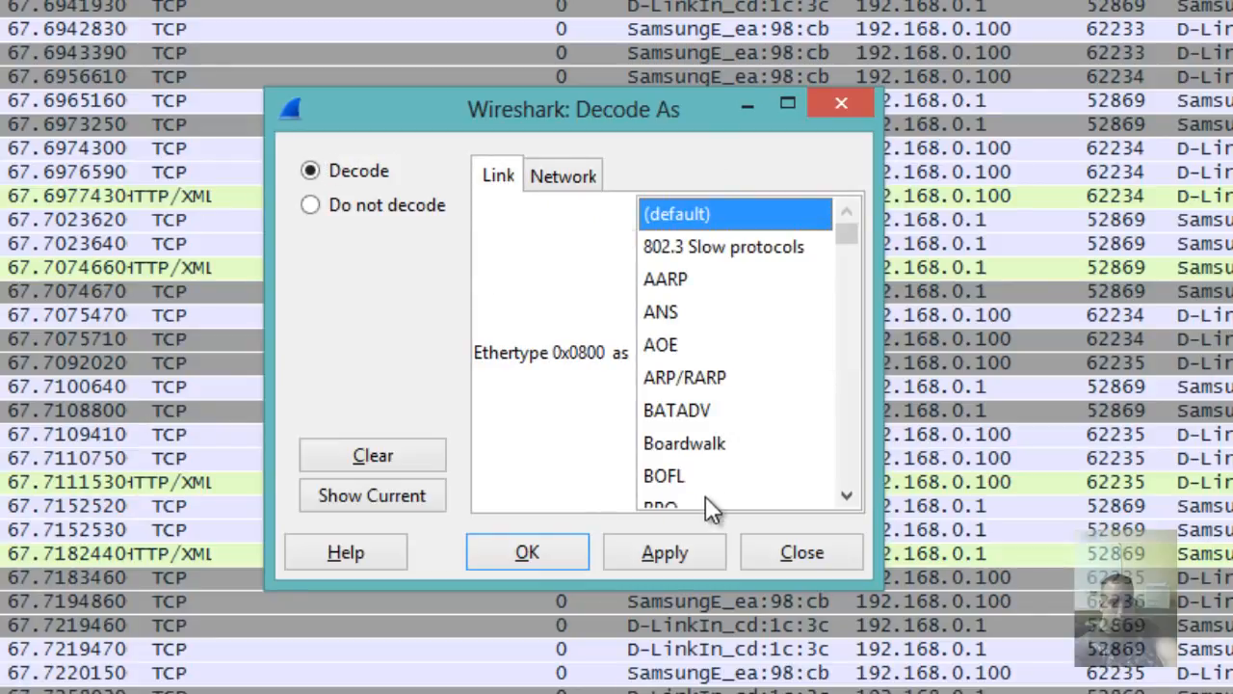
{"action": "left_click", "coordinate": [817, 551]}
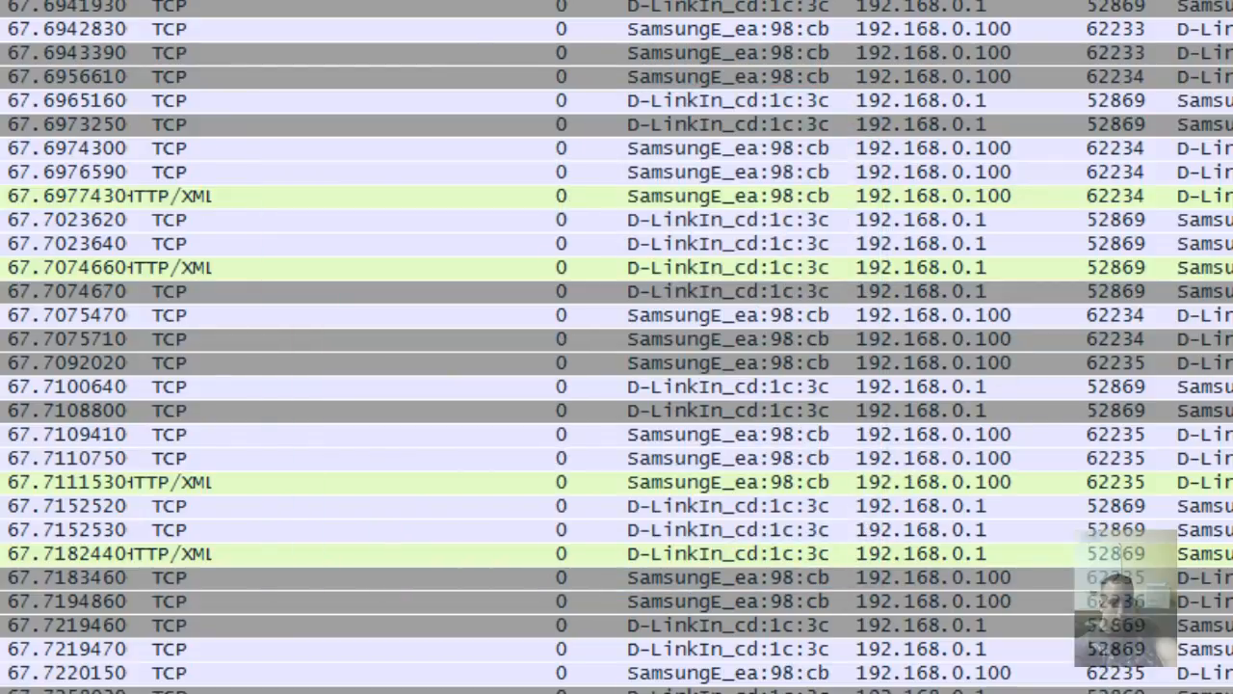
- Select TCP packet 855 and examine its Decode As transport options, including the source, destination or both port choices and the protocol list
{"action": "left_click", "coordinate": [617, 554]}
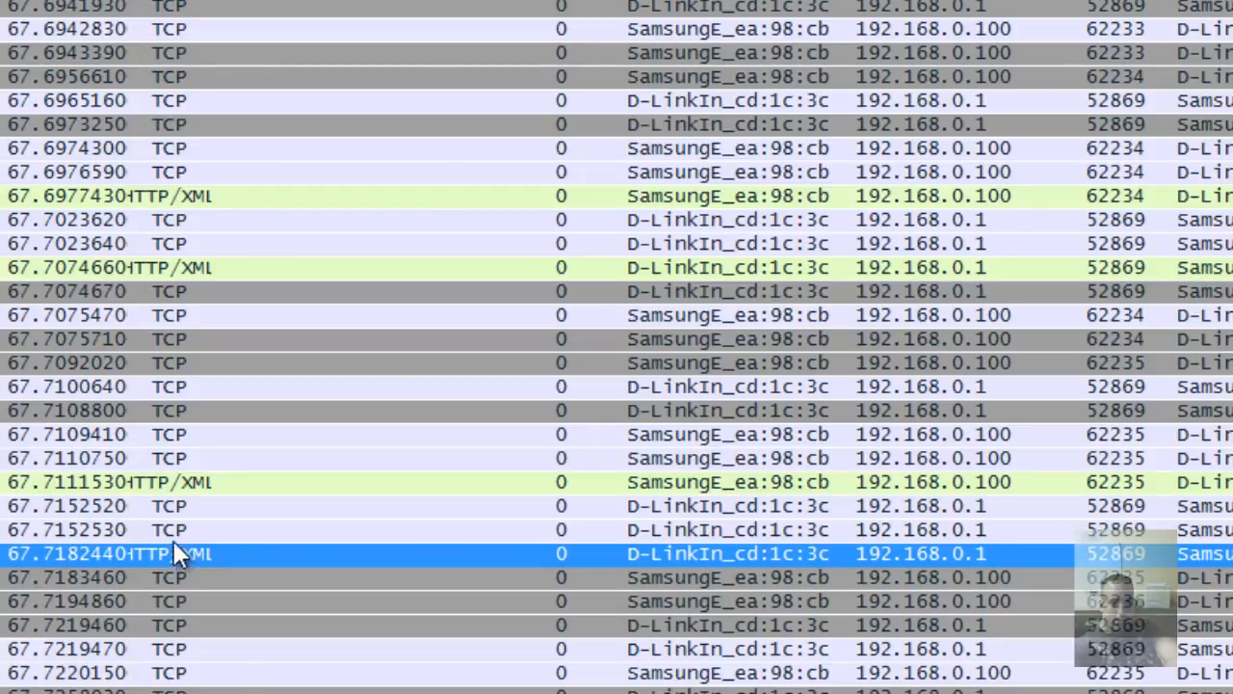
{"action": "left_click", "coordinate": [174, 513]}
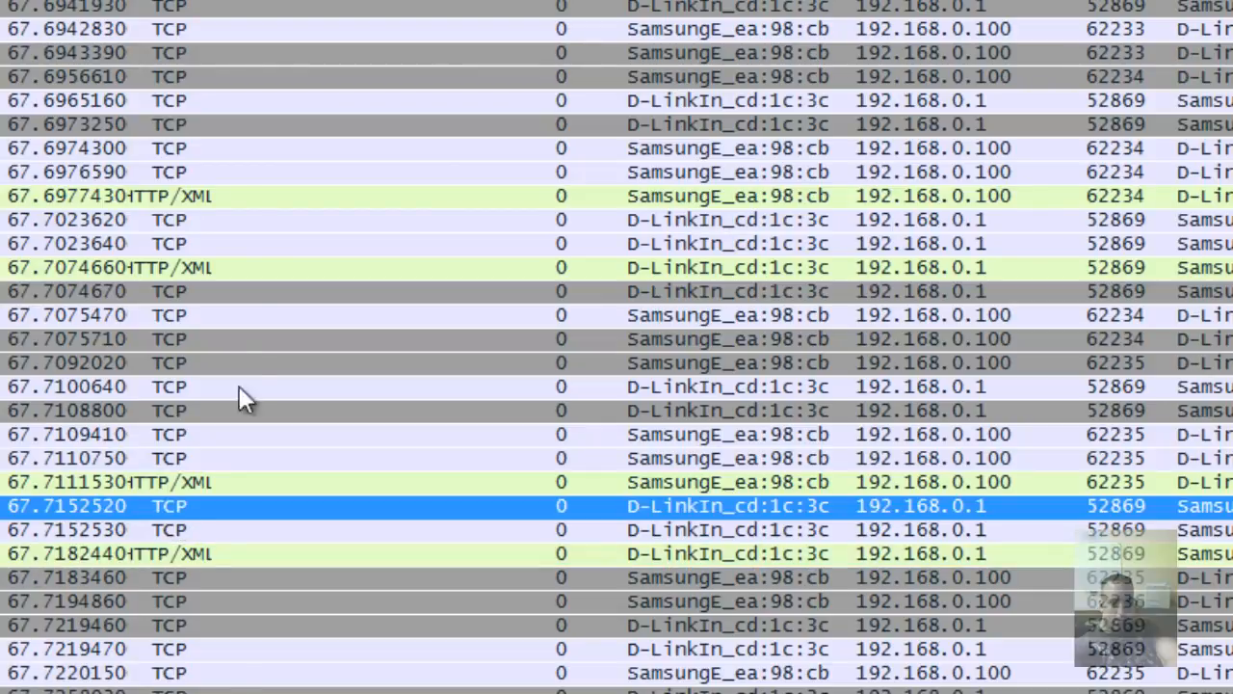
{"action": "left_click", "coordinate": [140, 1]}
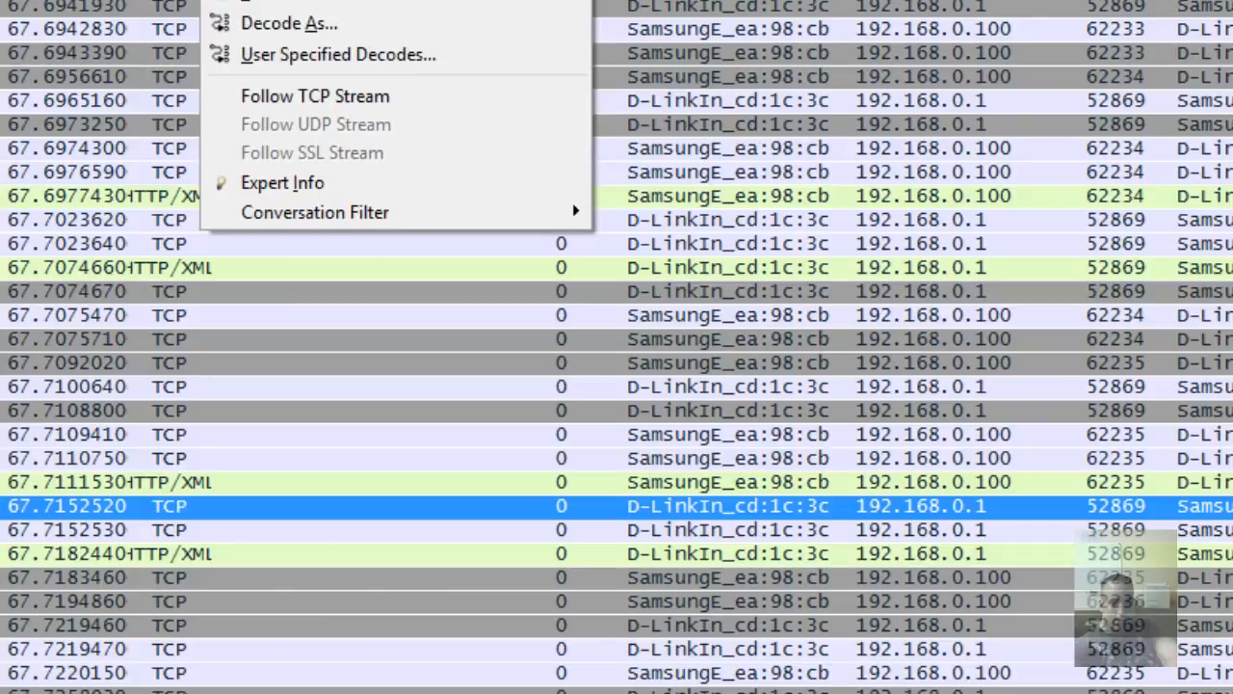
{"action": "left_click", "coordinate": [289, 23]}
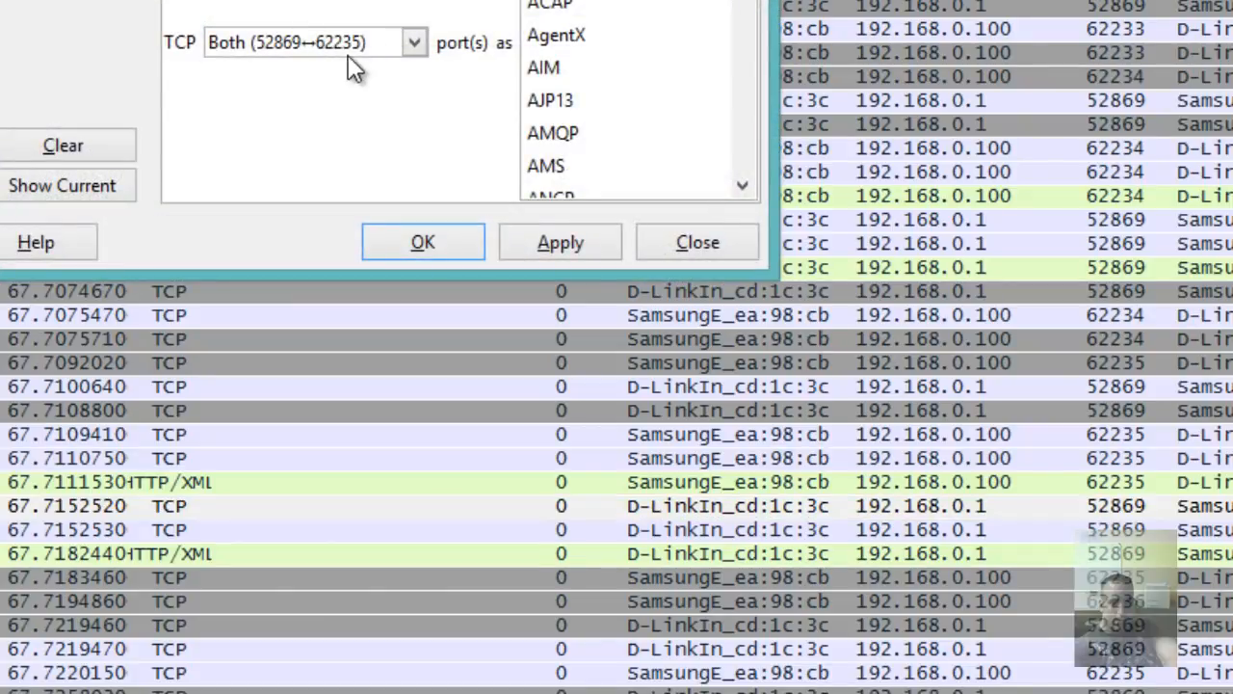
{"action": "left_click", "coordinate": [399, 48]}
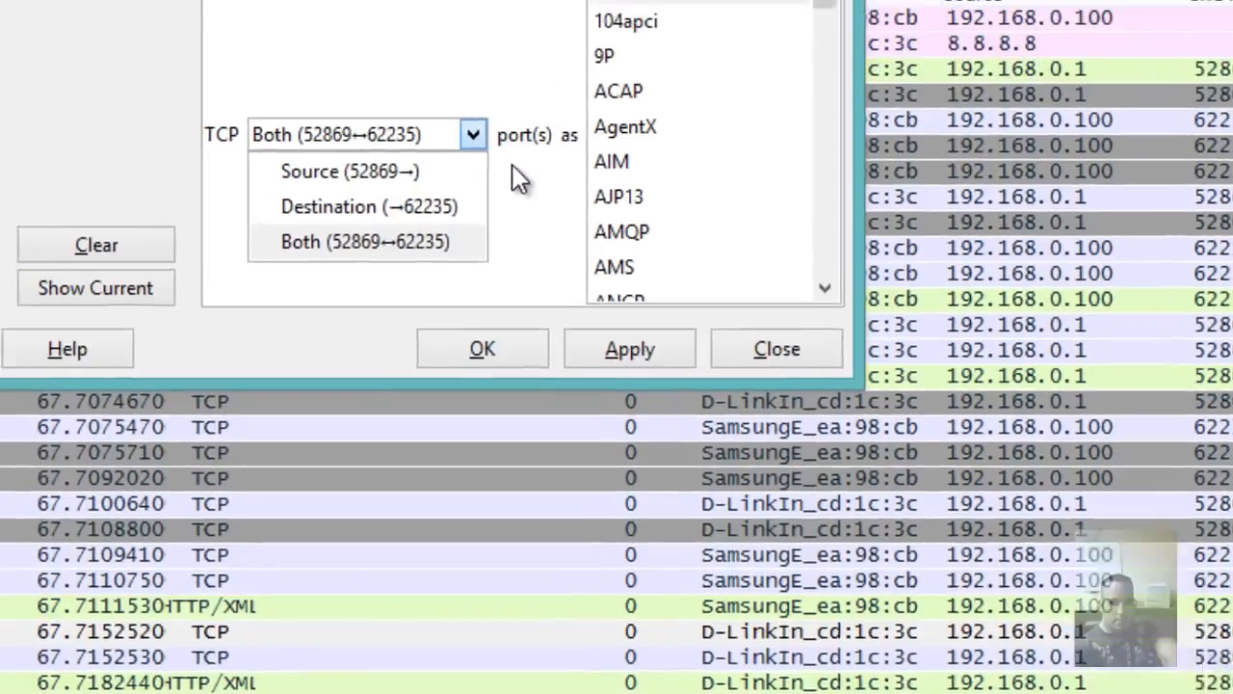
{"action": "left_click", "coordinate": [513, 167]}
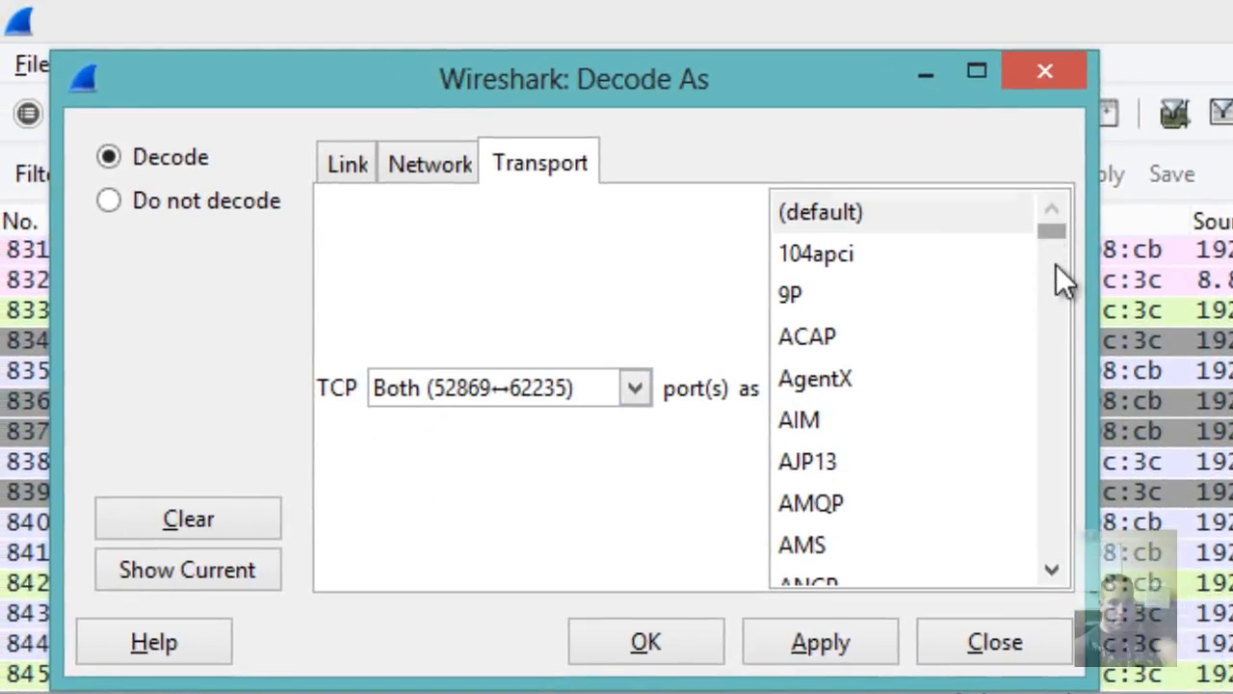
{"action": "left_click_drag", "start_coordinate": [1050, 231], "coordinate": [1062, 459]}
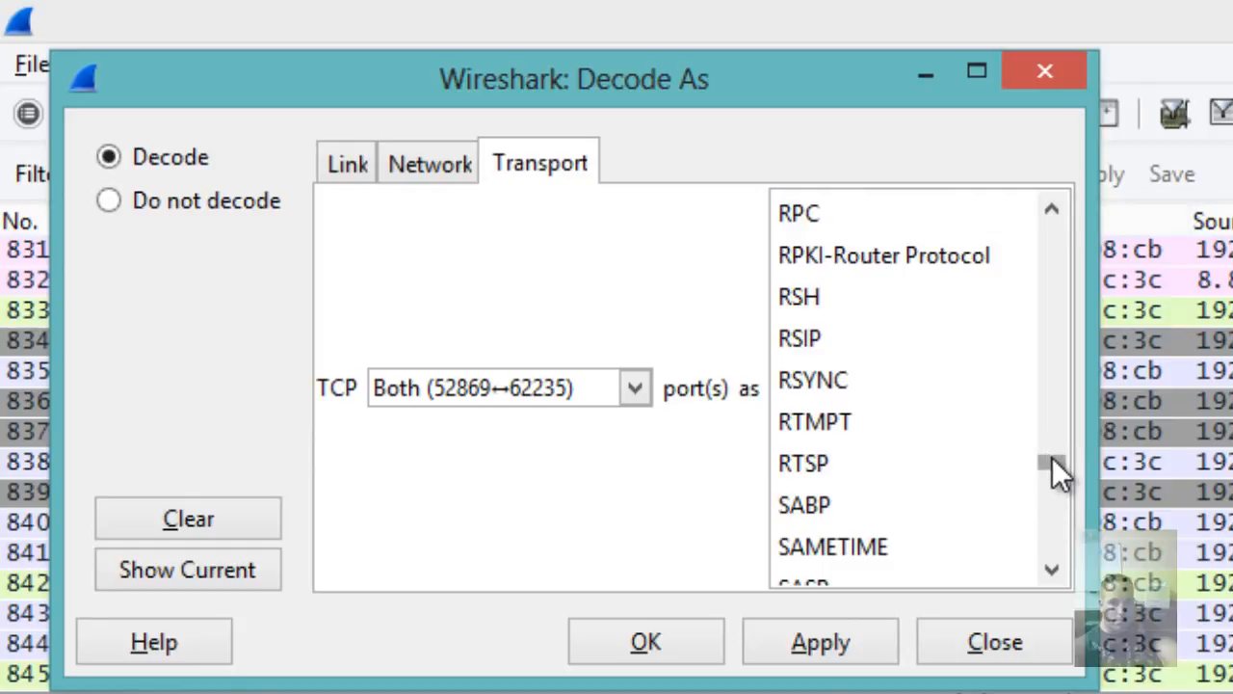
{"action": "mouse_move", "coordinate": [1052, 458]}
{"action": "left_mouse_down"}
{"action": "mouse_move", "coordinate": [1051, 493]}
{"action": "mouse_move", "coordinate": [1051, 429]}
{"action": "mouse_move", "coordinate": [1052, 461]}
{"action": "left_mouse_up"}
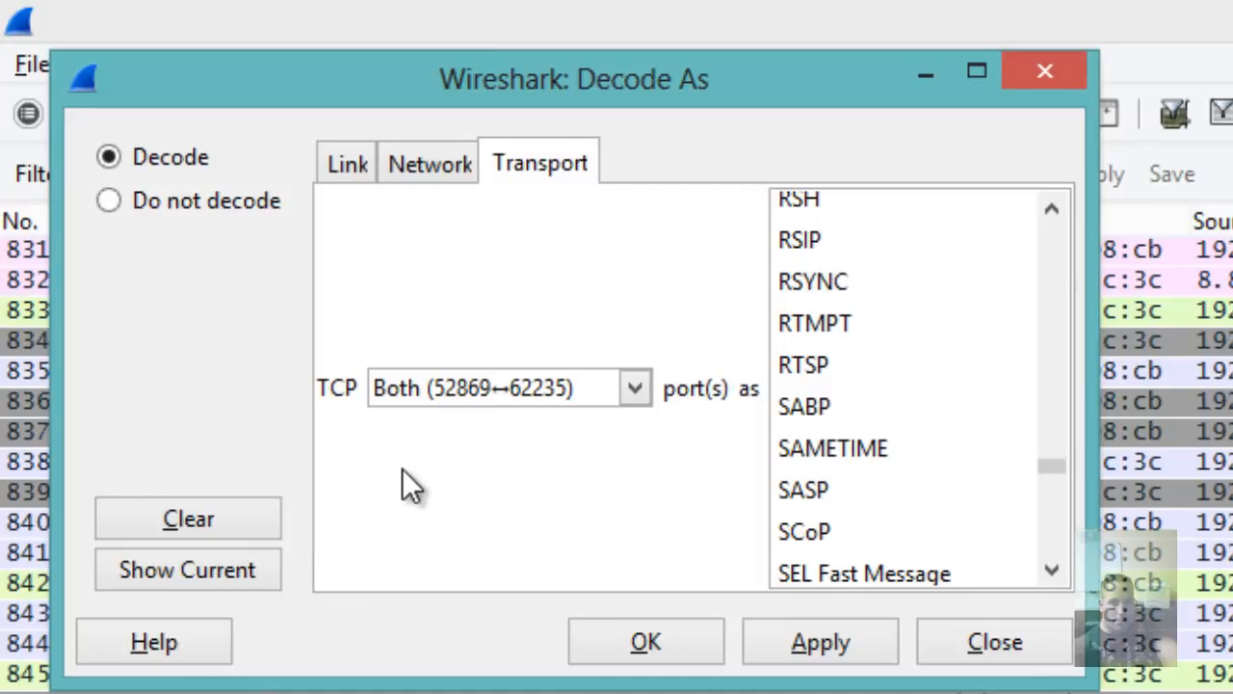
- Compare the network and link decoding choices for the TCP packet, then close Decode As without applying anything
{"action": "left_click", "coordinate": [433, 164]}
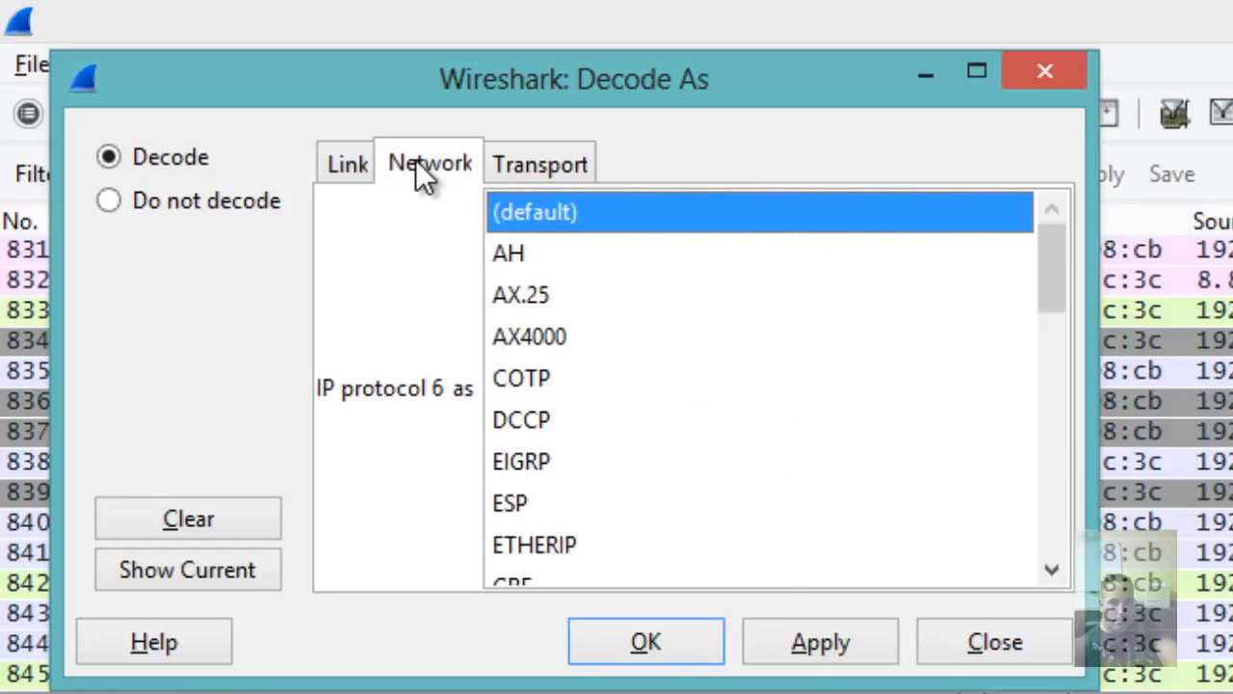
{"action": "left_click", "coordinate": [346, 170]}
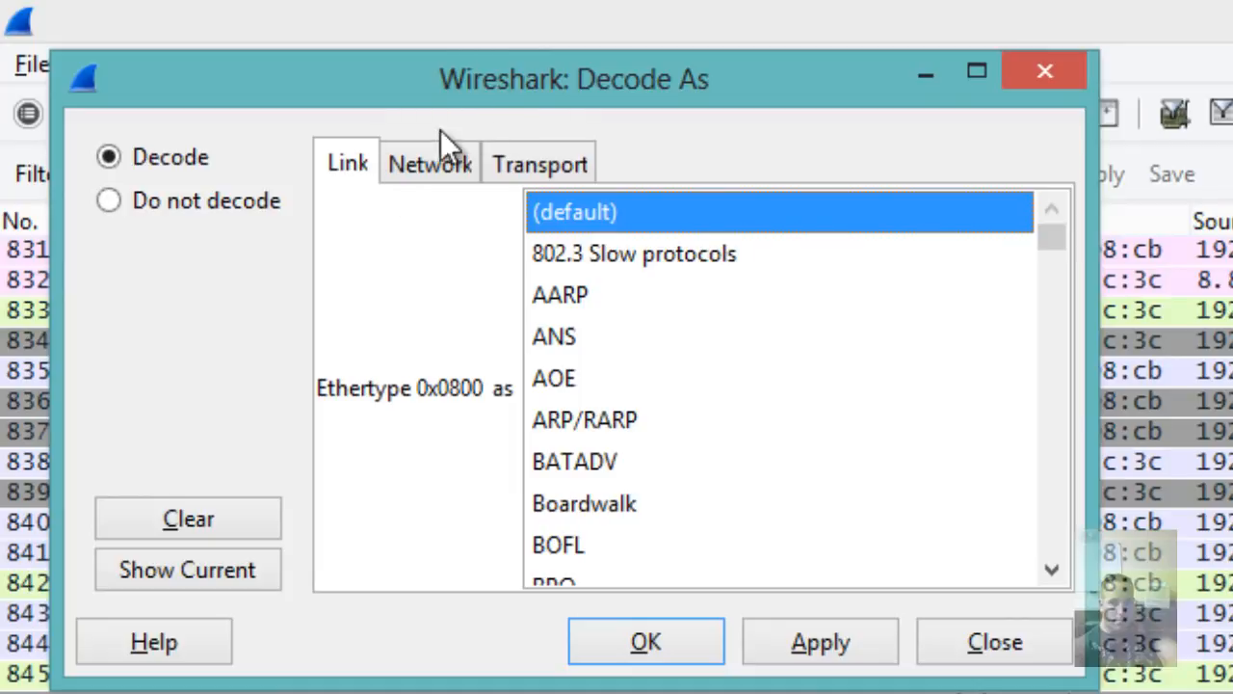
{"action": "left_click", "coordinate": [440, 166]}
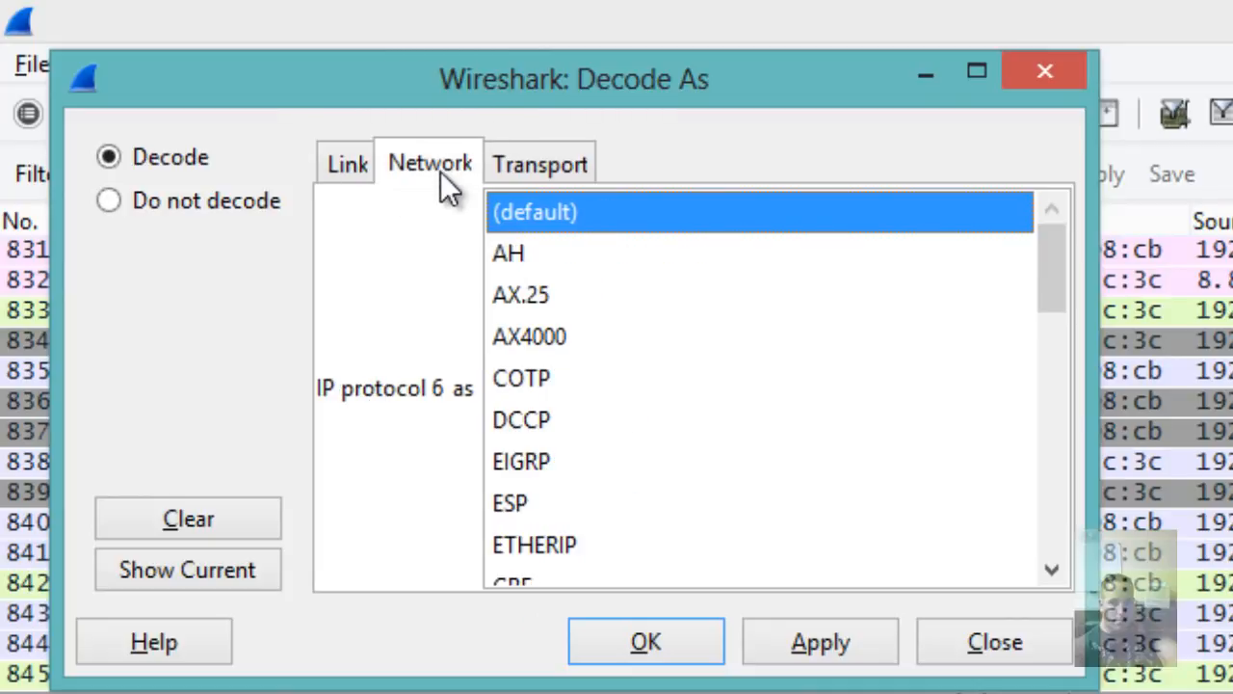
{"action": "left_click", "coordinate": [346, 170]}
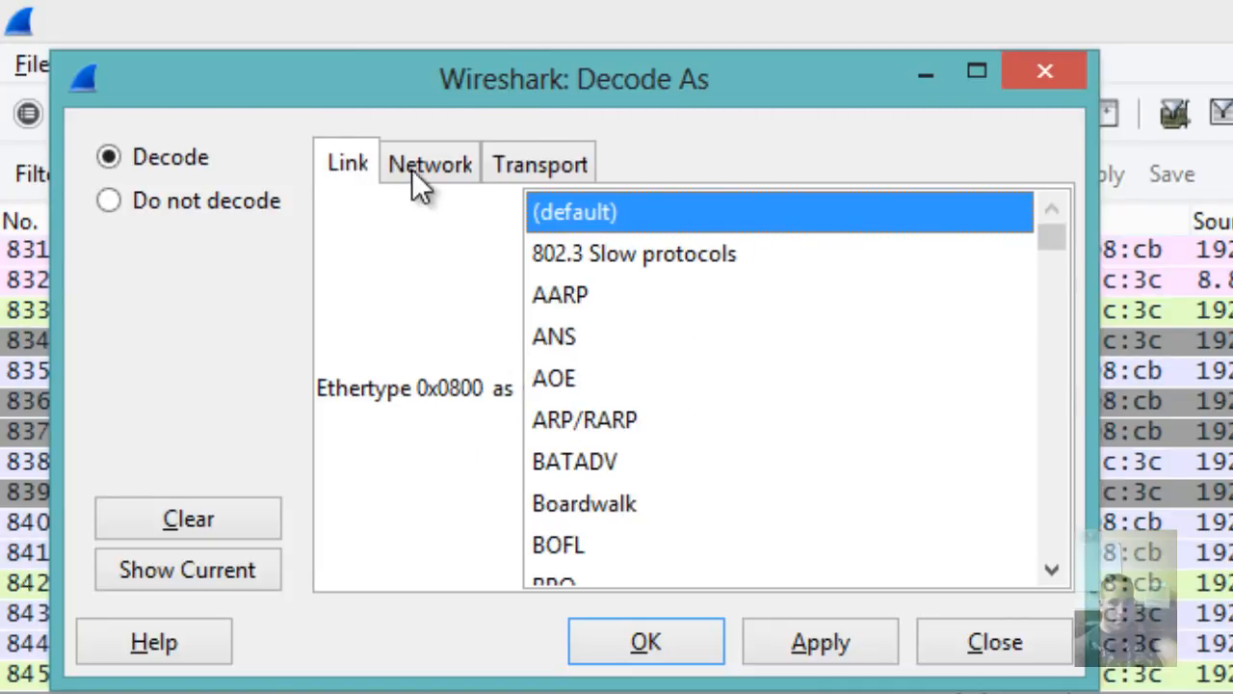
{"action": "left_click", "coordinate": [954, 643]}
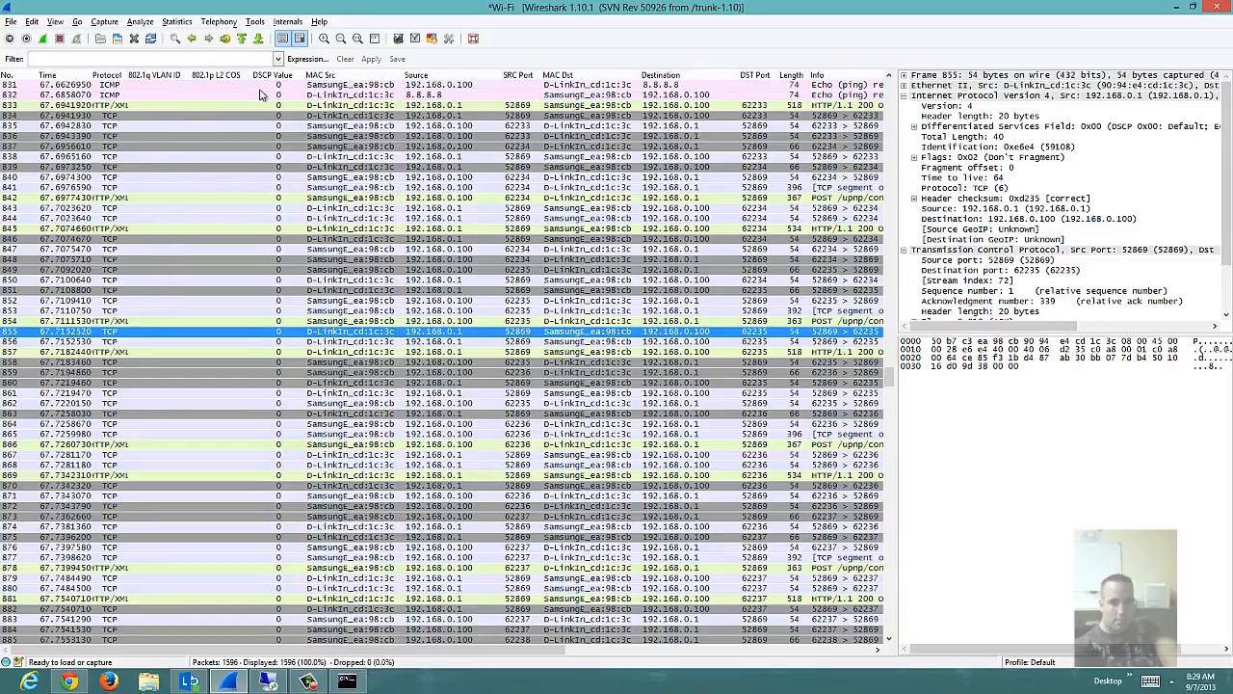
{"action": "left_click", "coordinate": [176, 22]}
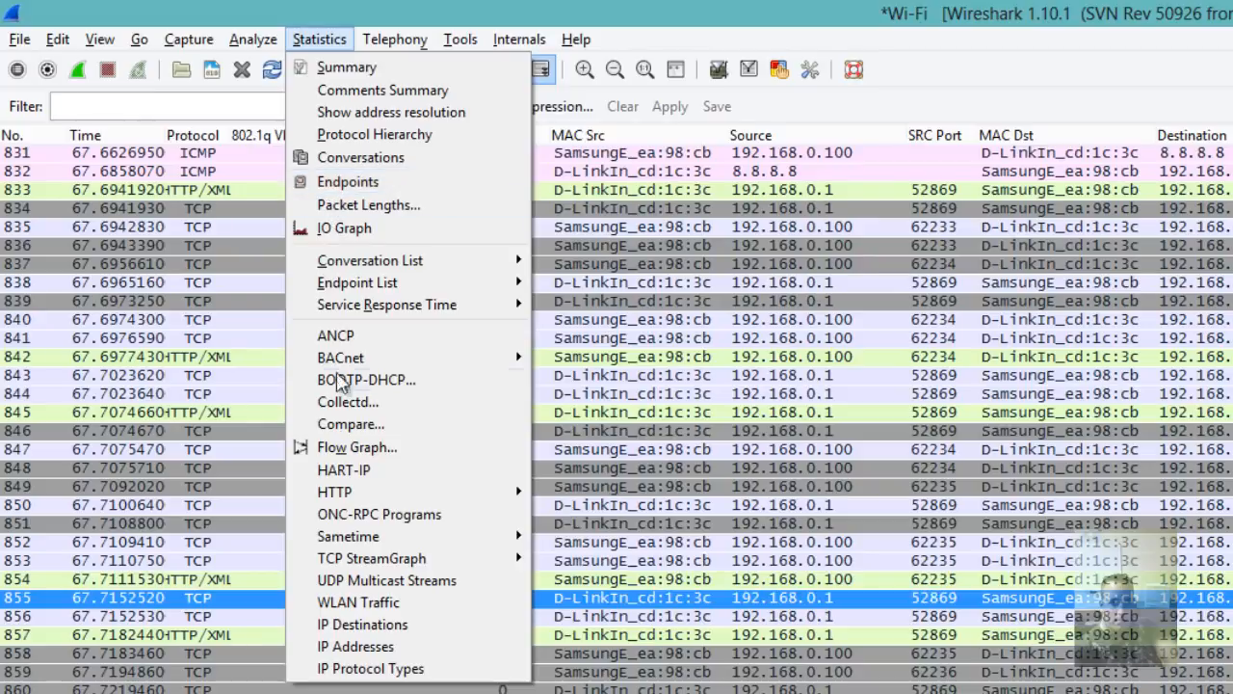
{"action": "left_click", "coordinate": [367, 652]}
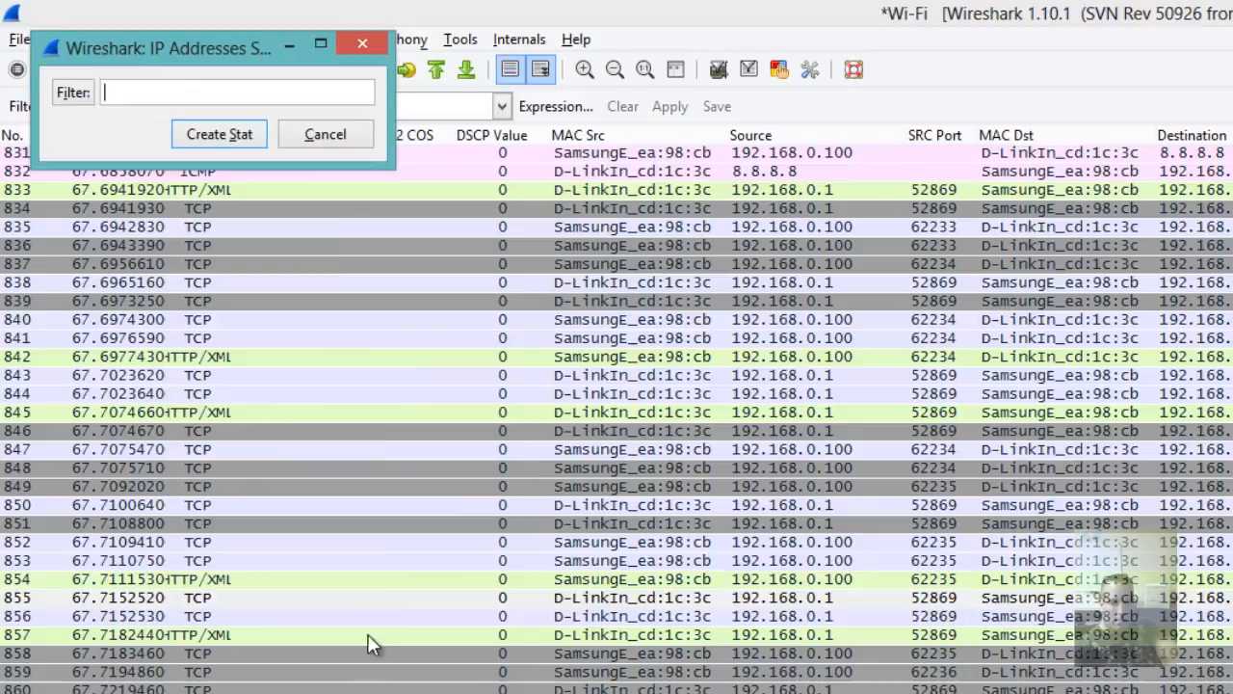
{"action": "left_click", "coordinate": [327, 137]}
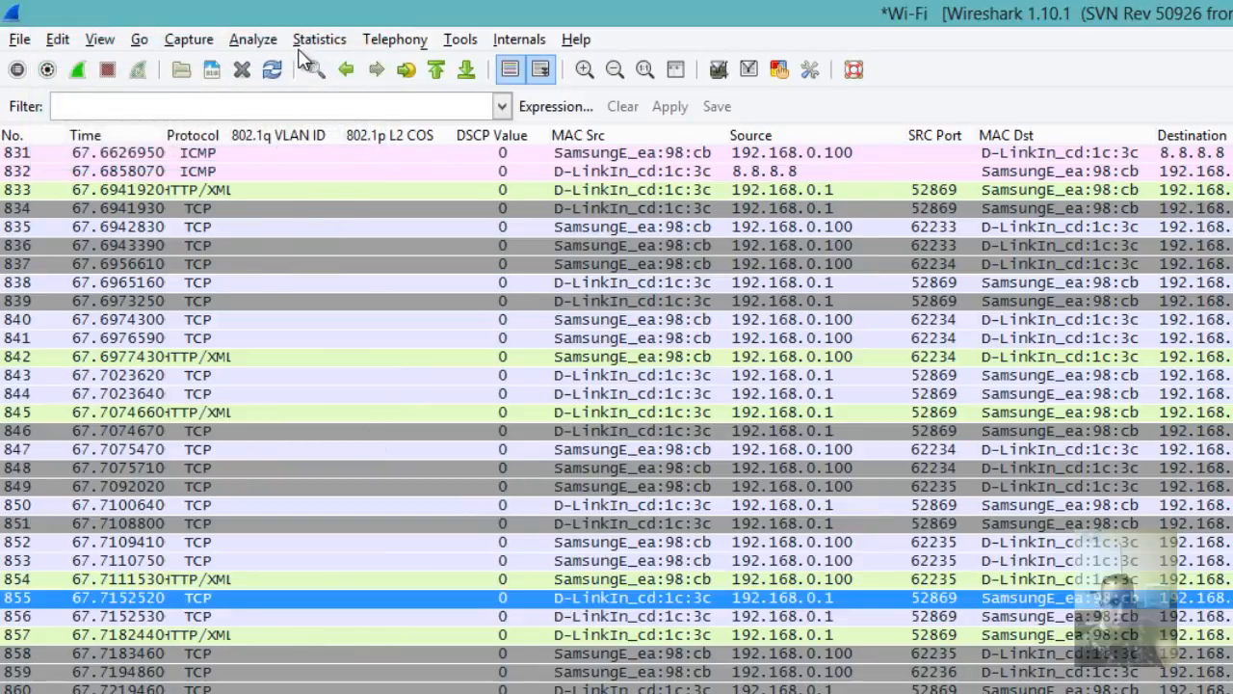
- Show the Endpoints statistics for the Wi-Fi capture with the Ethernet endpoints listed
{"action": "left_click", "coordinate": [321, 40]}
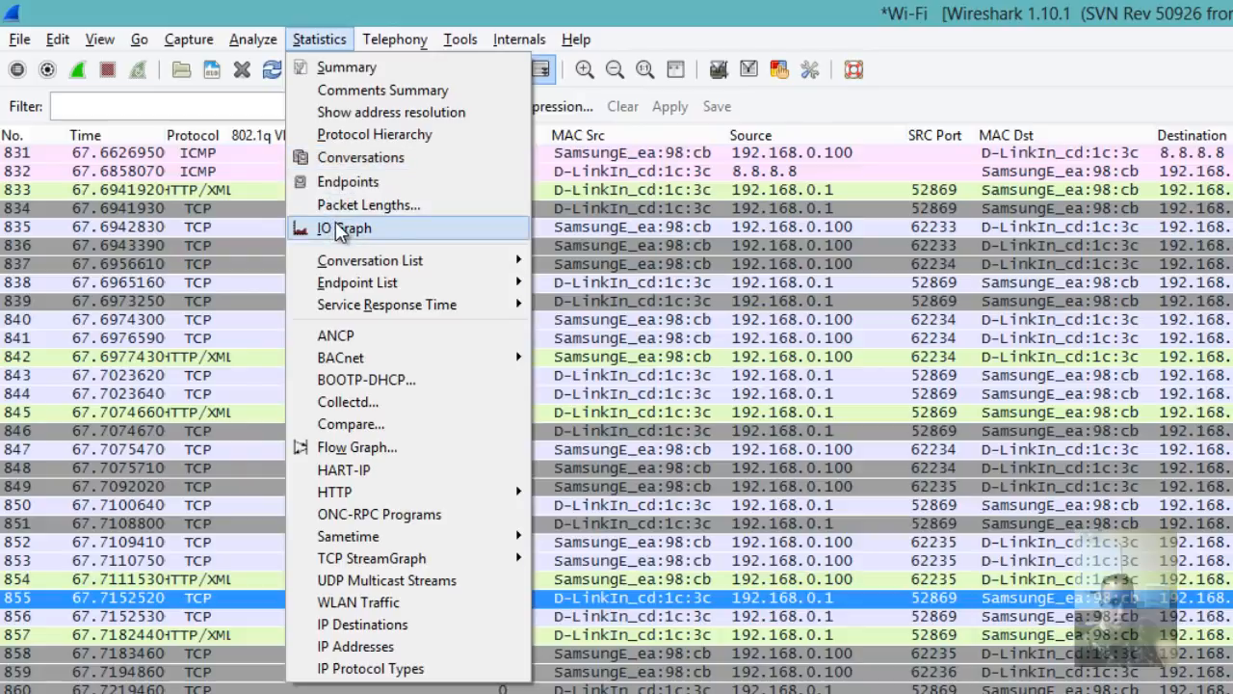
{"action": "left_click", "coordinate": [362, 183]}
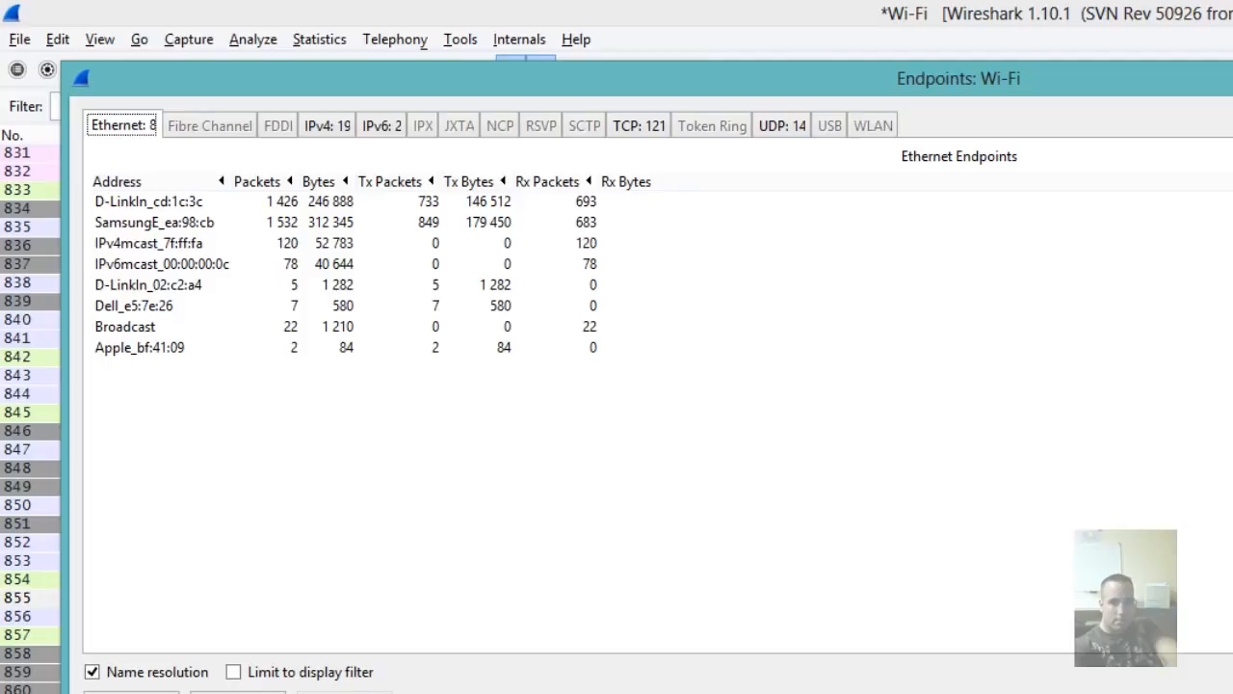
- Close the endpoint statistics, examine the VoIP Calls list for the Wi-Fi capture, and close it
{"action": "key", "text": "Escape"}
{"action": "left_click", "coordinate": [318, 38]}
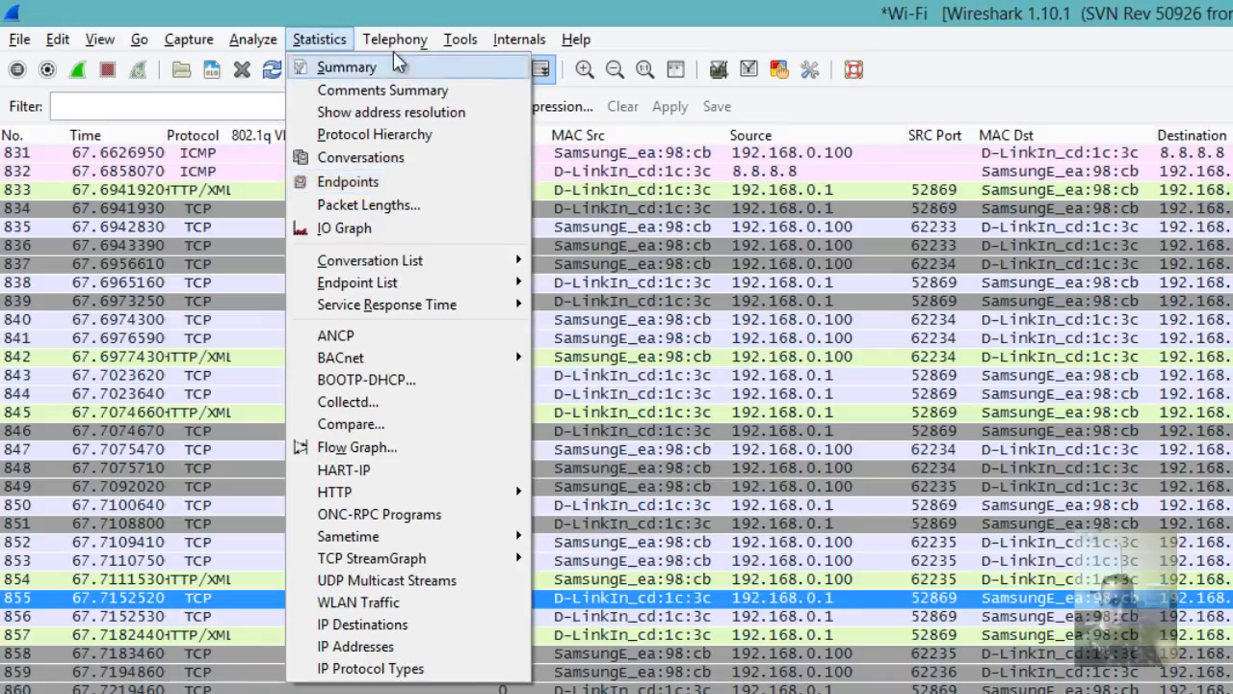
{"action": "mouse_move", "coordinate": [397, 38]}
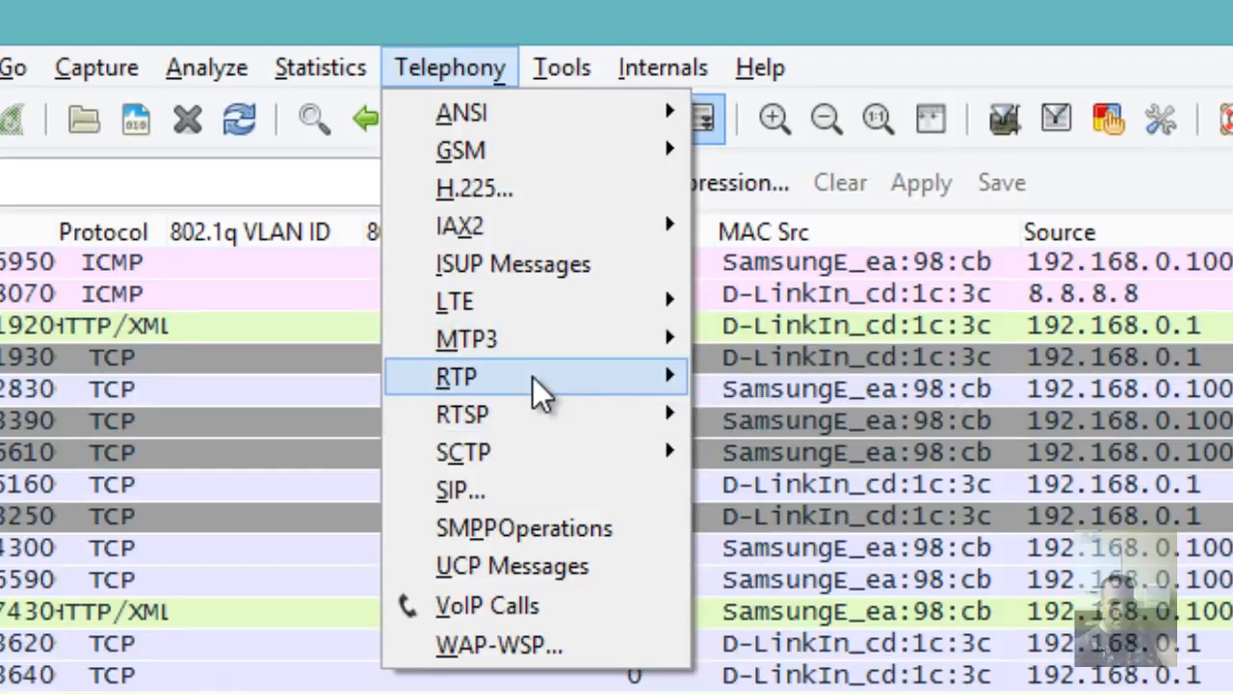
{"action": "mouse_move", "coordinate": [533, 384]}
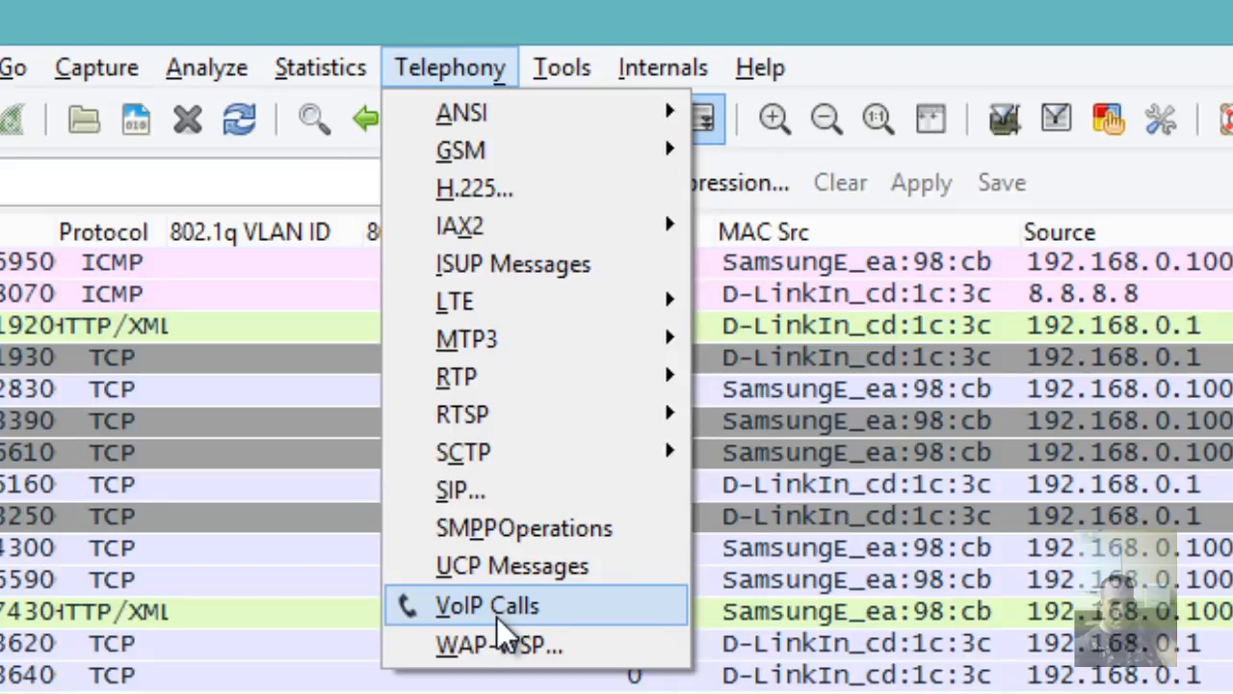
{"action": "left_click", "coordinate": [496, 610]}
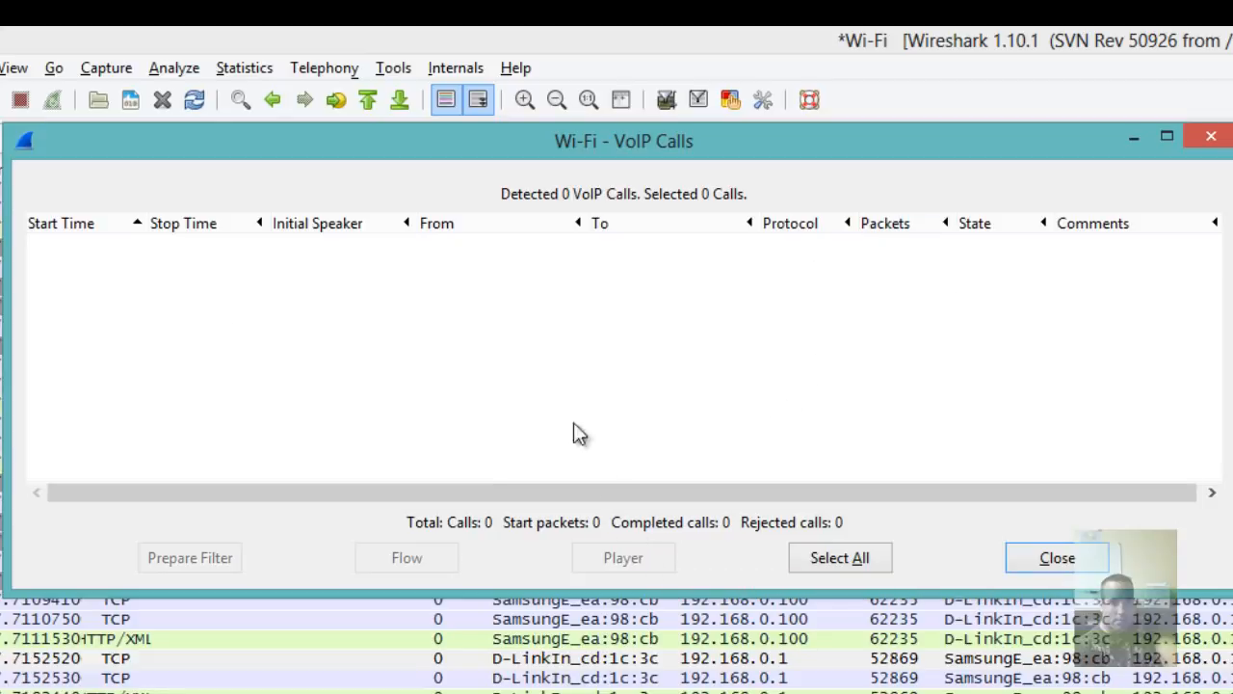
{"action": "left_click", "coordinate": [434, 248]}
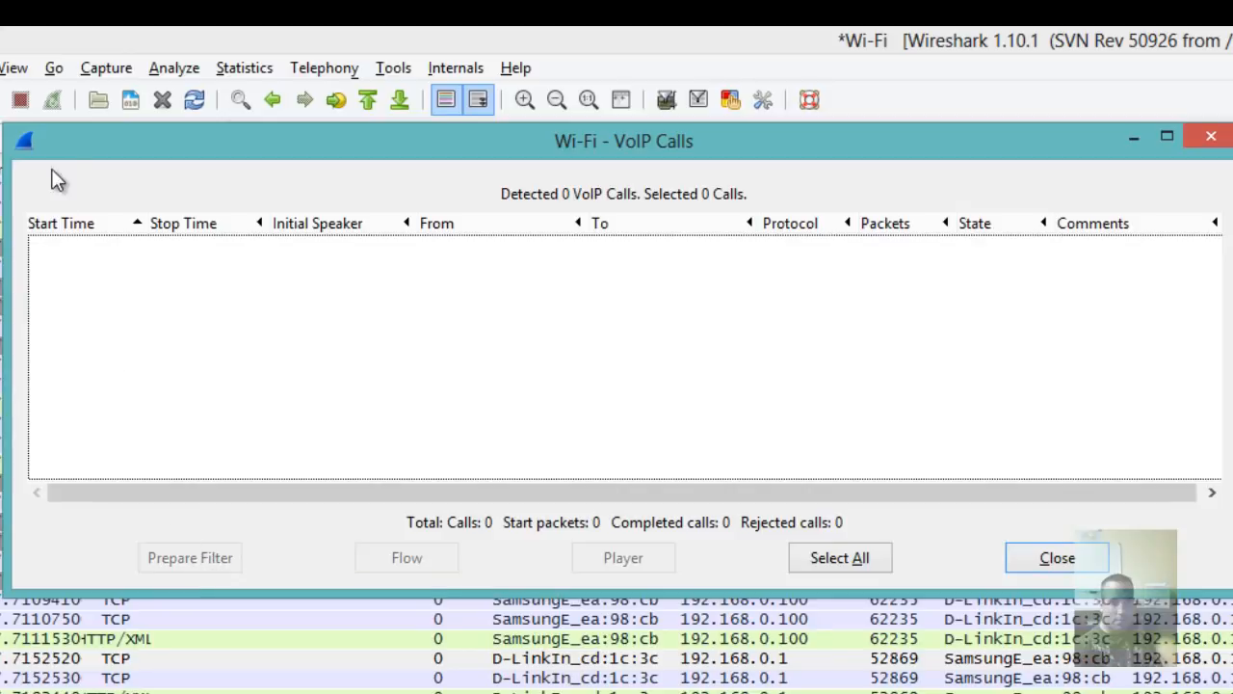
{"action": "left_click_drag", "start_coordinate": [59, 134], "coordinate": [65, 210]}
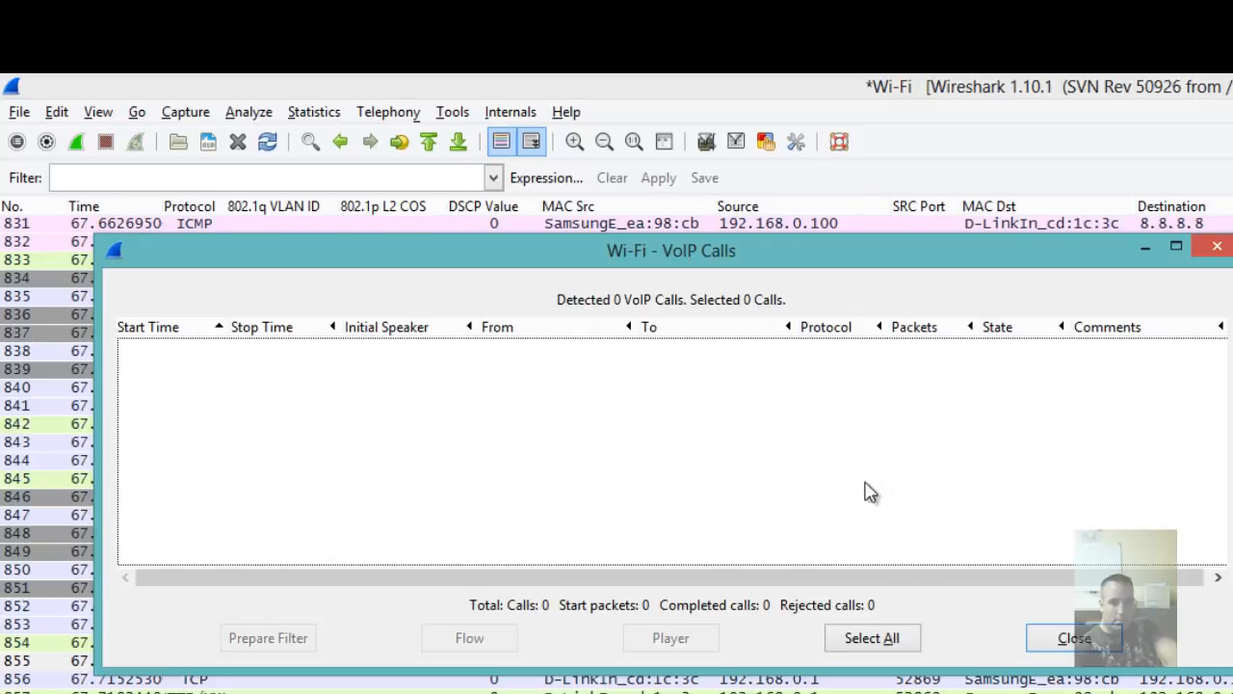
{"action": "left_click", "coordinate": [1086, 630]}
- Bring up the capture's VoIP Calls list again to review its call columns and its filter, flow and player options, and close it
{"action": "left_click", "coordinate": [405, 113]}
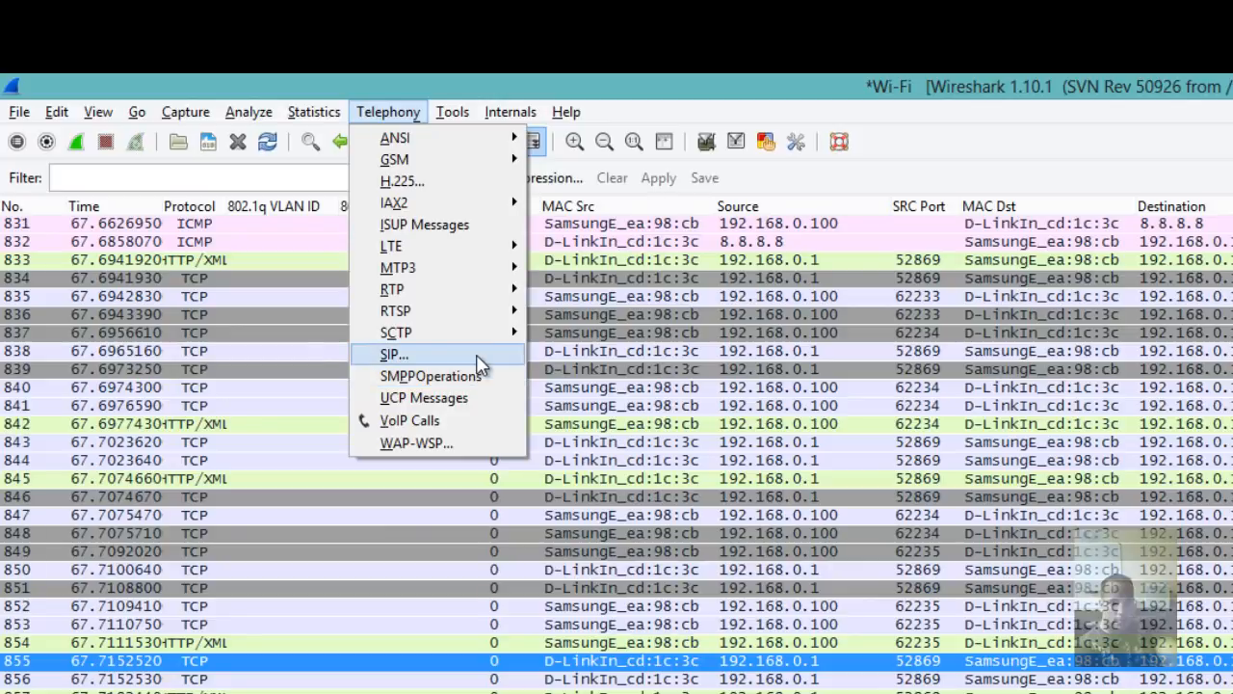
{"action": "left_click", "coordinate": [457, 421]}
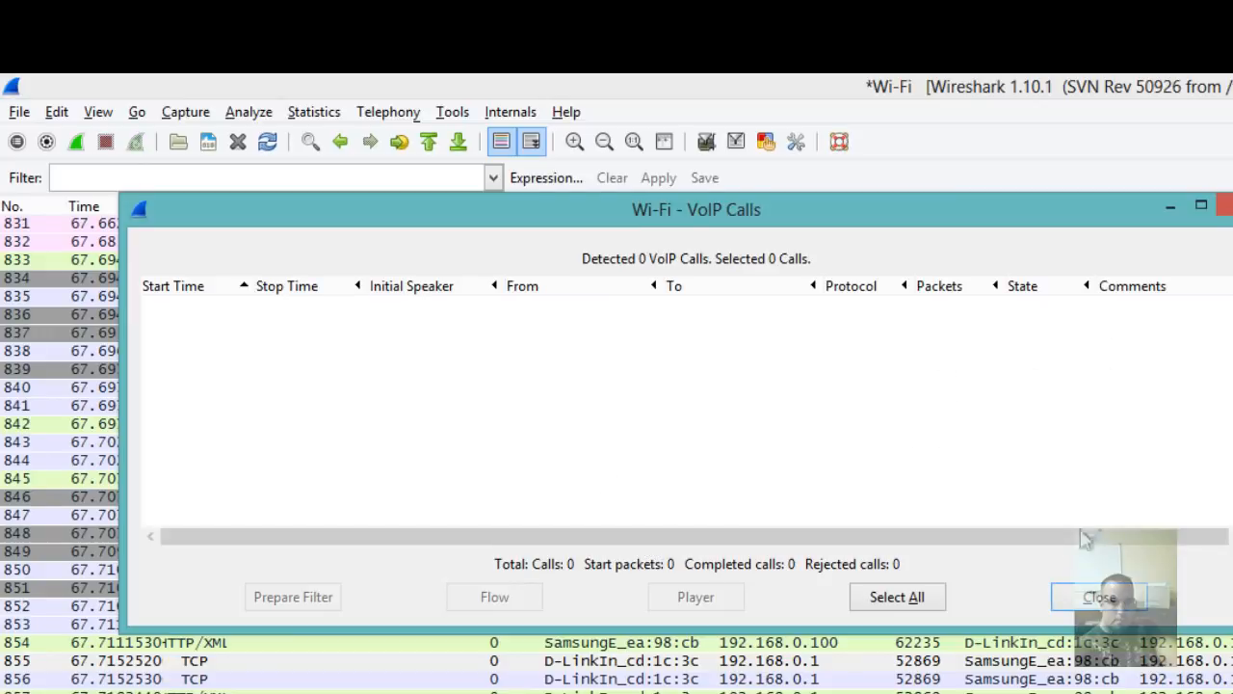
{"action": "left_click", "coordinate": [1099, 596]}
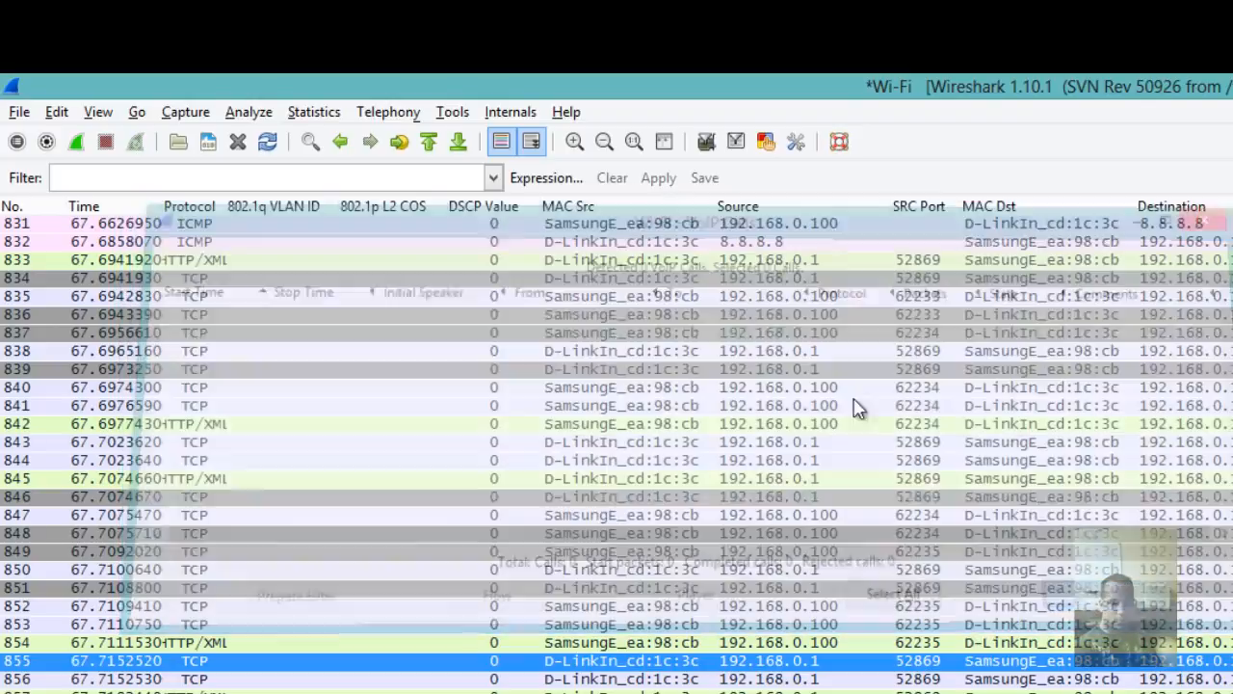
{"action": "left_click", "coordinate": [400, 114]}
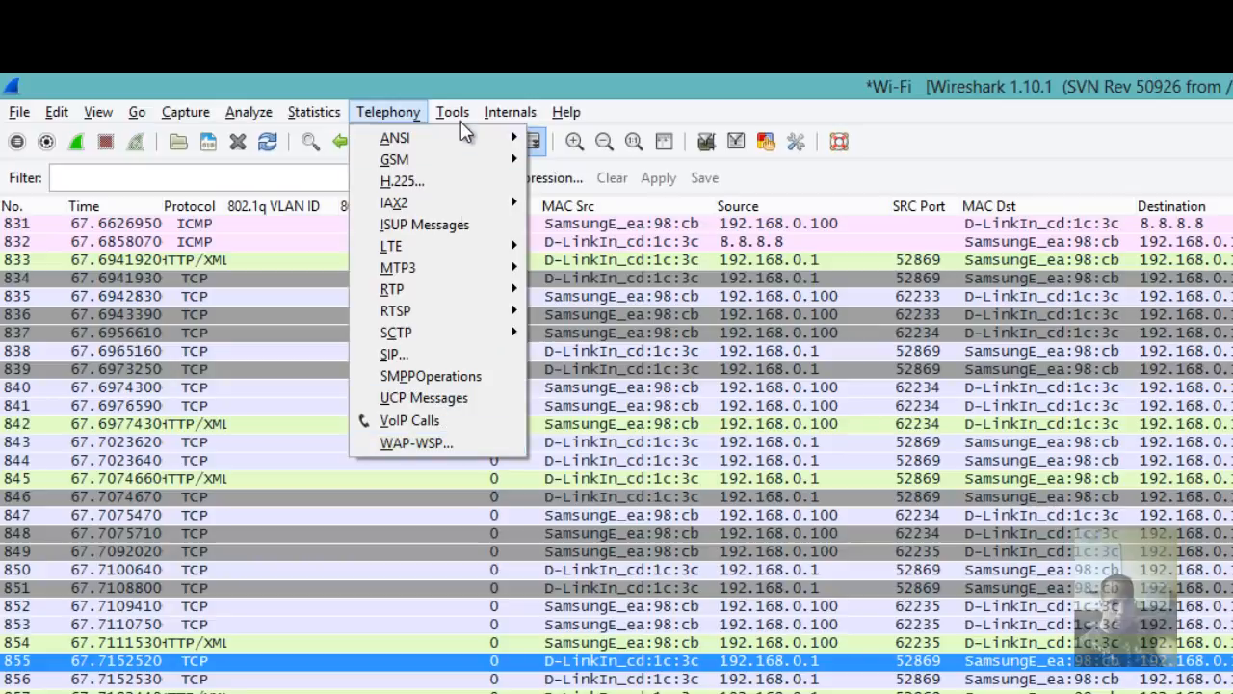
{"action": "mouse_move", "coordinate": [458, 116]}
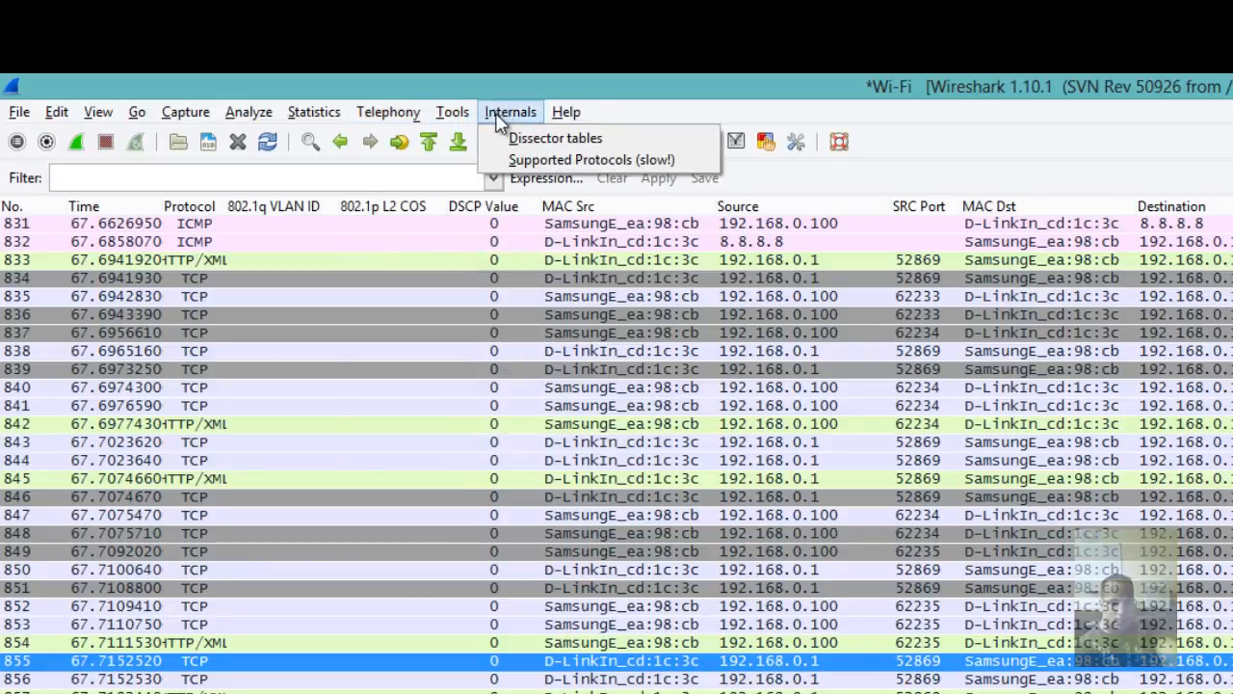
{"action": "mouse_move", "coordinate": [569, 112]}
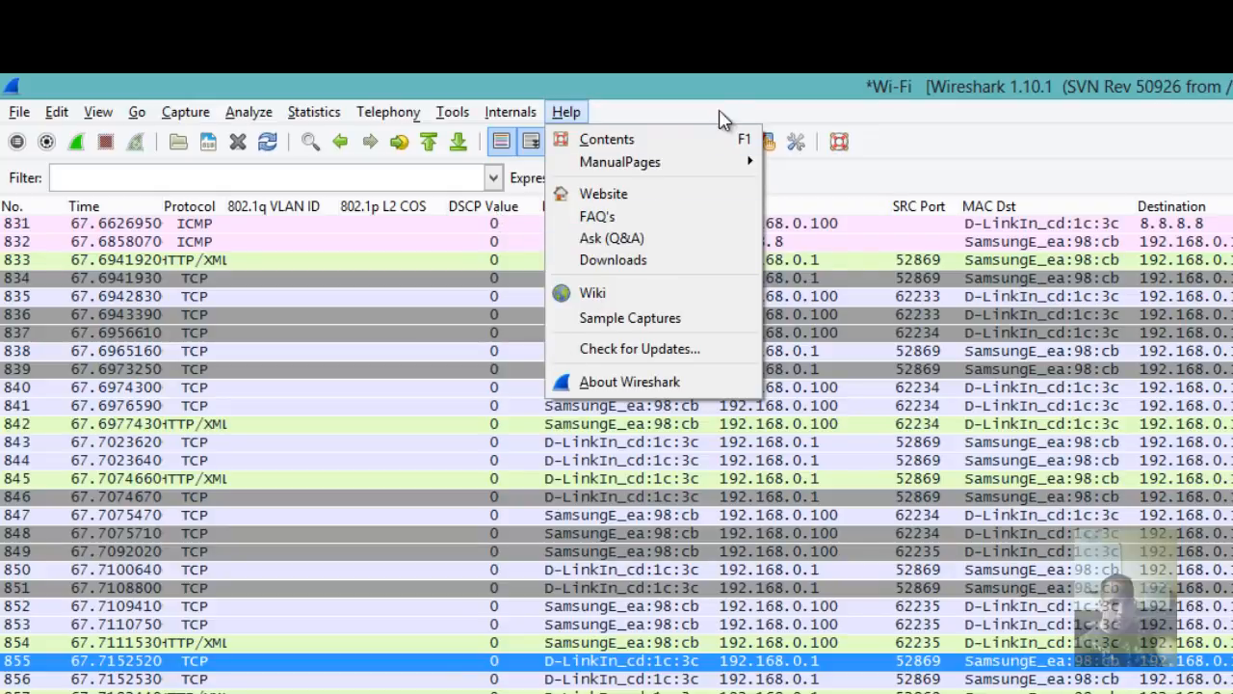
{"action": "left_click", "coordinate": [706, 85]}
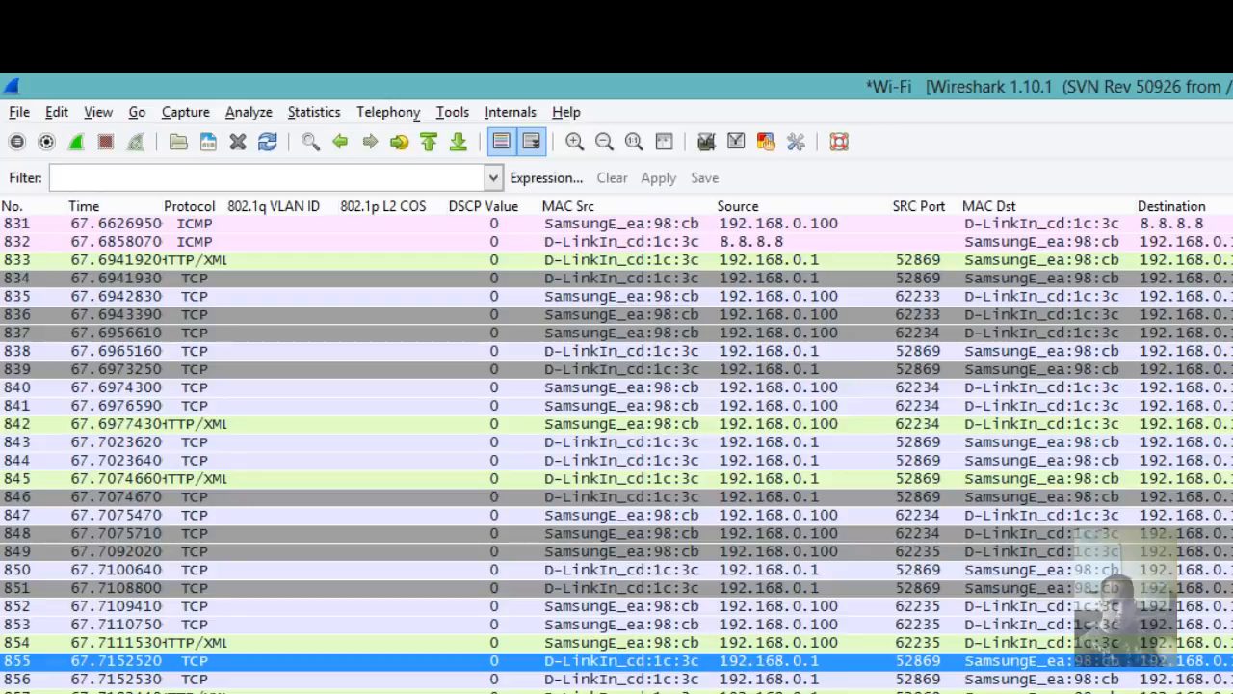
- Browse the protocol fields and relations offered by the Filter Expression builder and cancel without building a filter
{"action": "left_click", "coordinate": [530, 143]}
{"action": "left_click", "coordinate": [543, 177]}
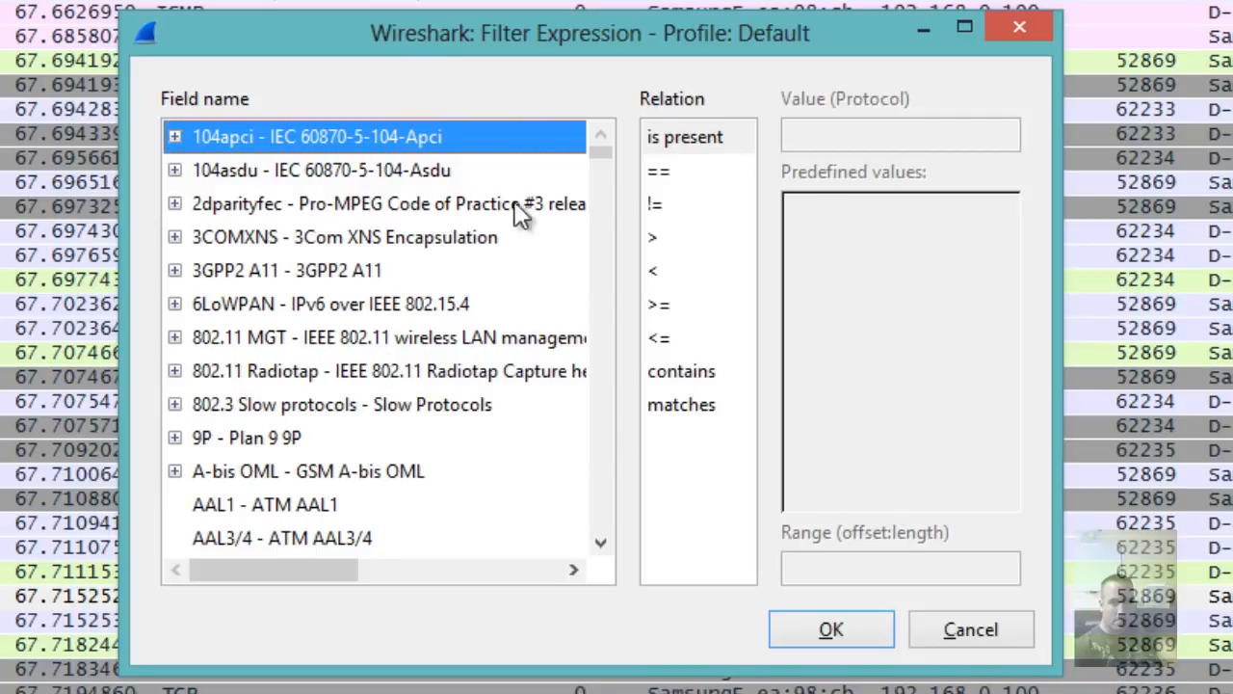
{"action": "scroll", "coordinate": [604, 159], "scroll_direction": "down", "scroll_amount": 20}
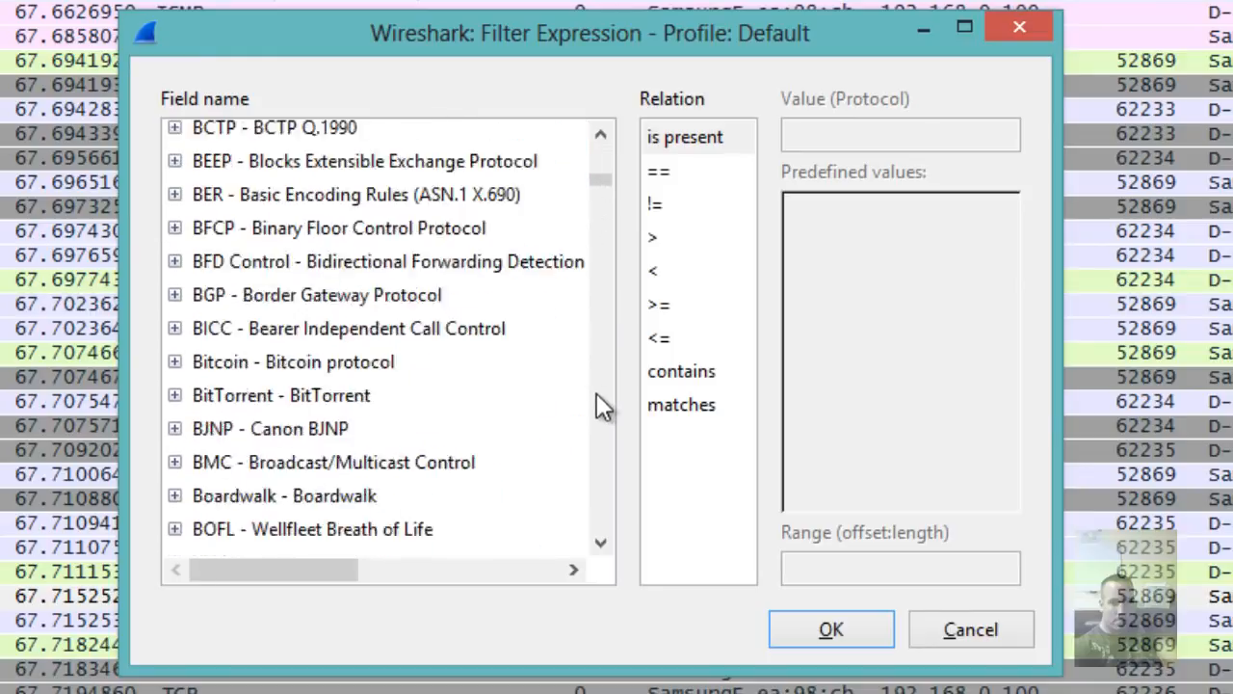
{"action": "scroll", "coordinate": [594, 453], "scroll_direction": "down", "scroll_amount": 4}
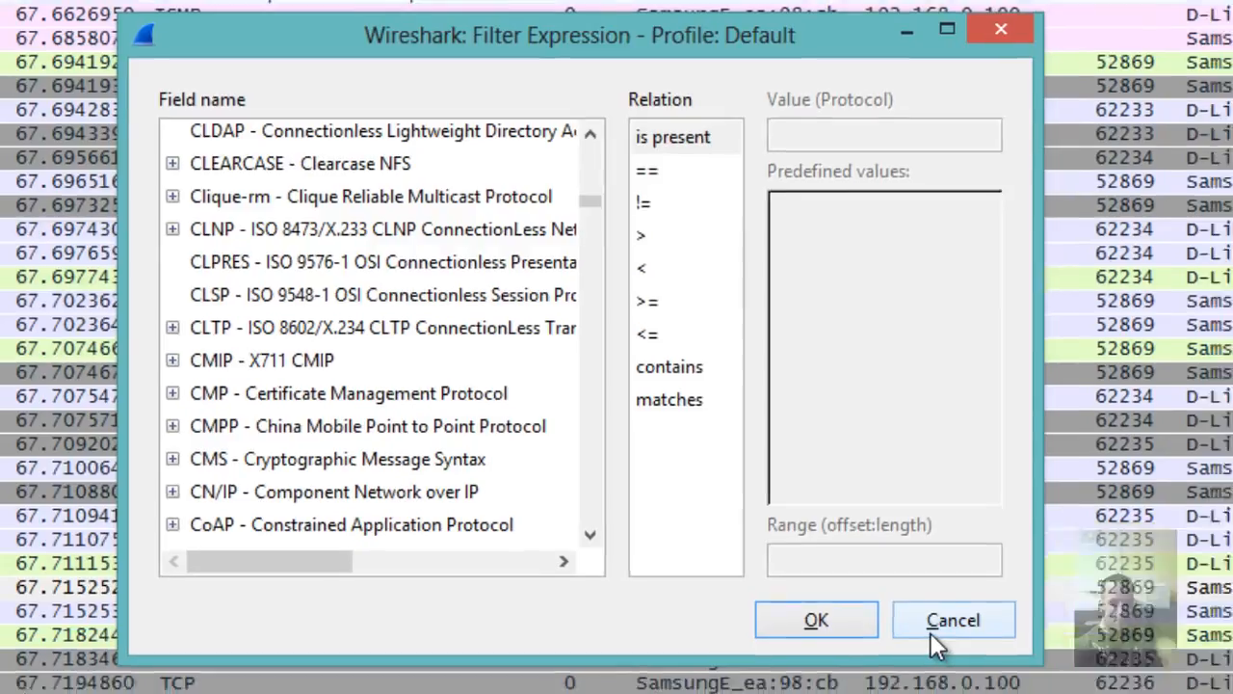
{"action": "left_click", "coordinate": [950, 645]}
{"action": "left_click", "coordinate": [319, 21]}
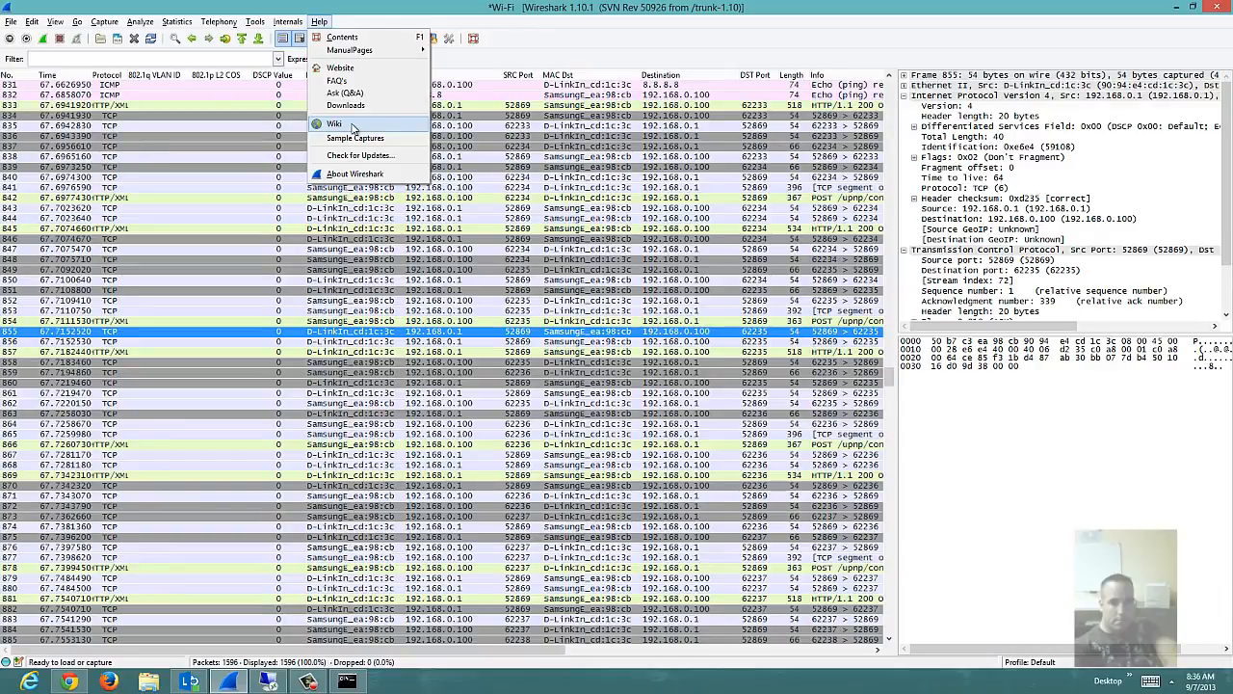
{"action": "left_click", "coordinate": [310, 682]}
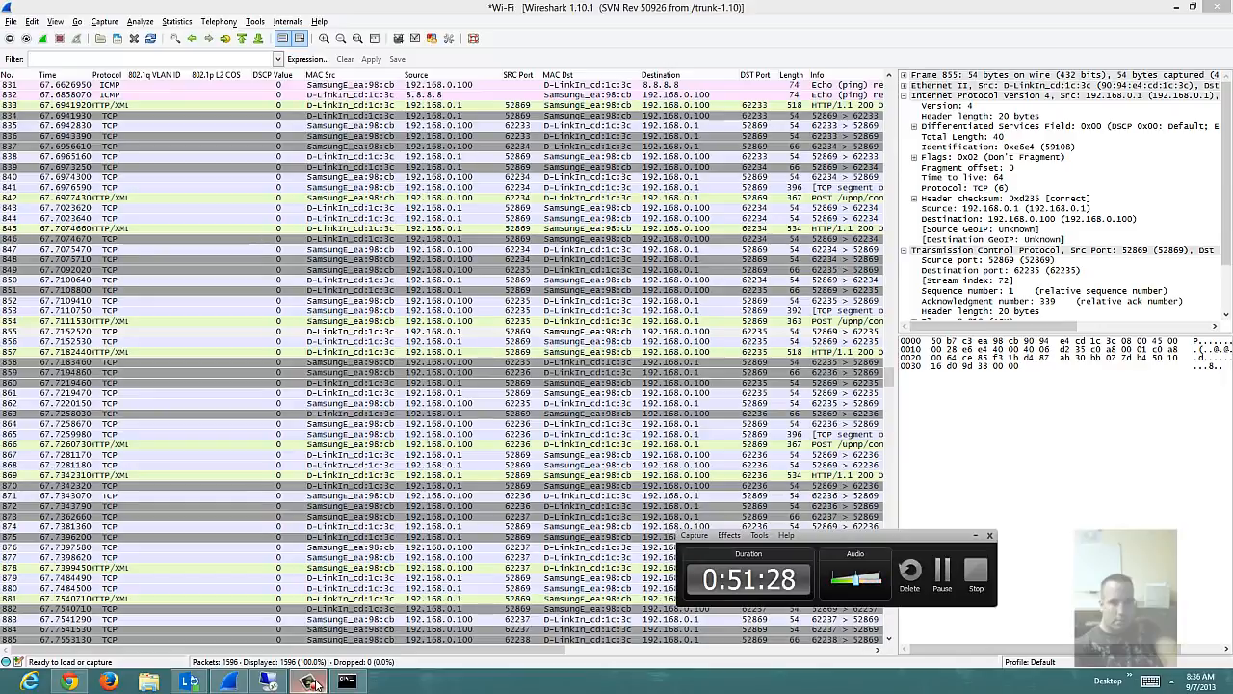
{"action": "left_click", "coordinate": [310, 682]}
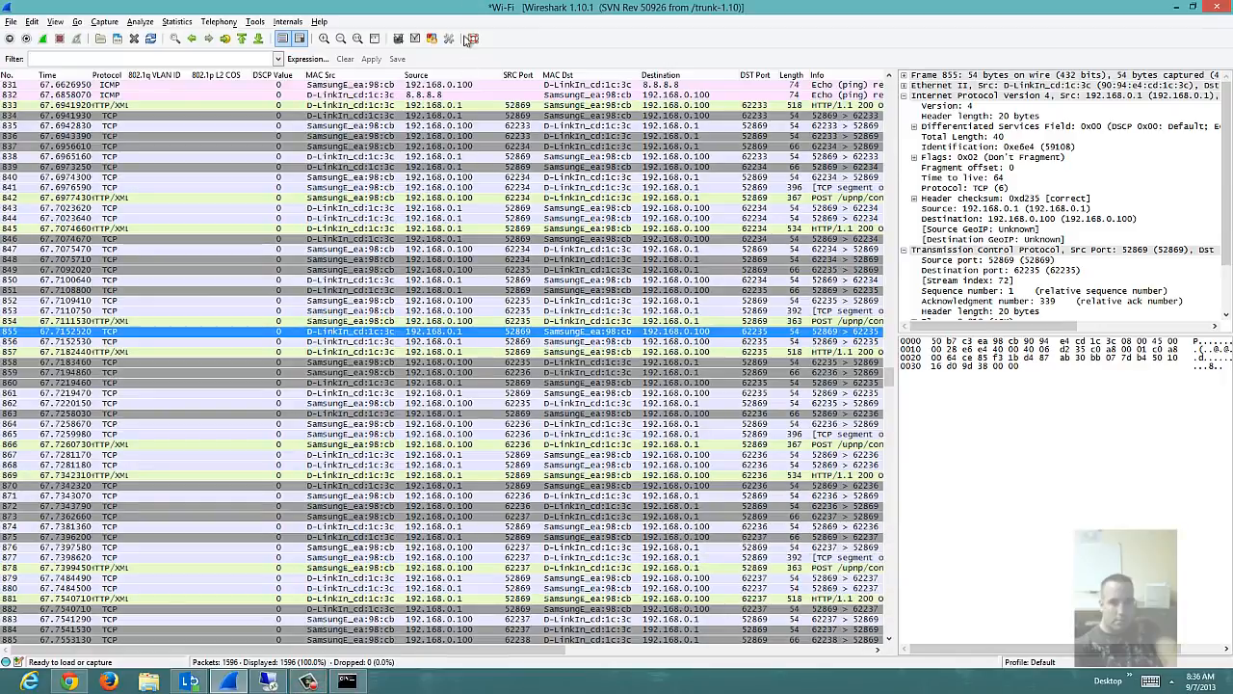